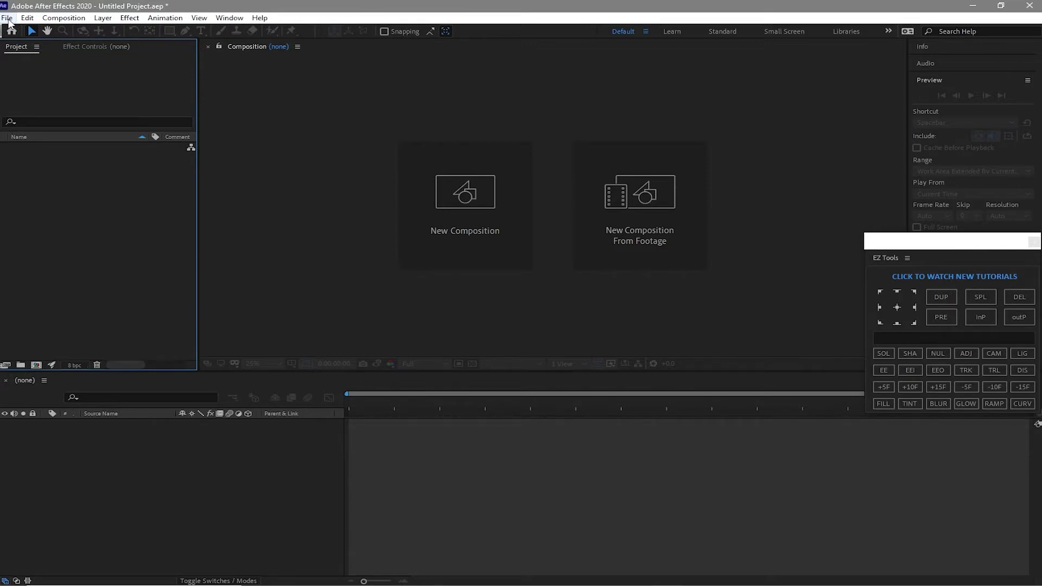
# - Import the Assets folder from the Floating Photo Slideshow - Project File directory into the project
pyautogui.click(9, 19)
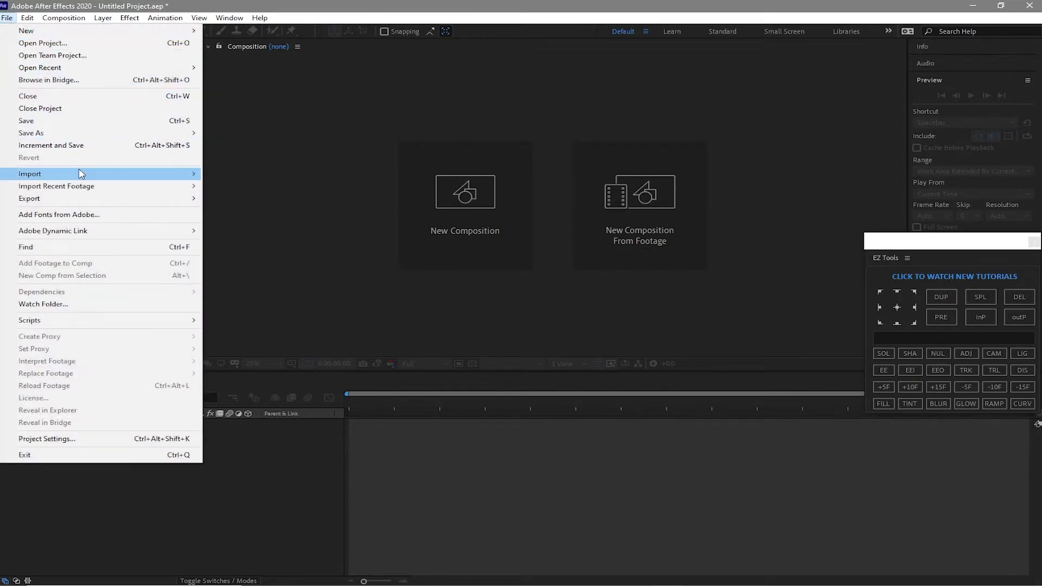
pyautogui.moveTo(80, 174)
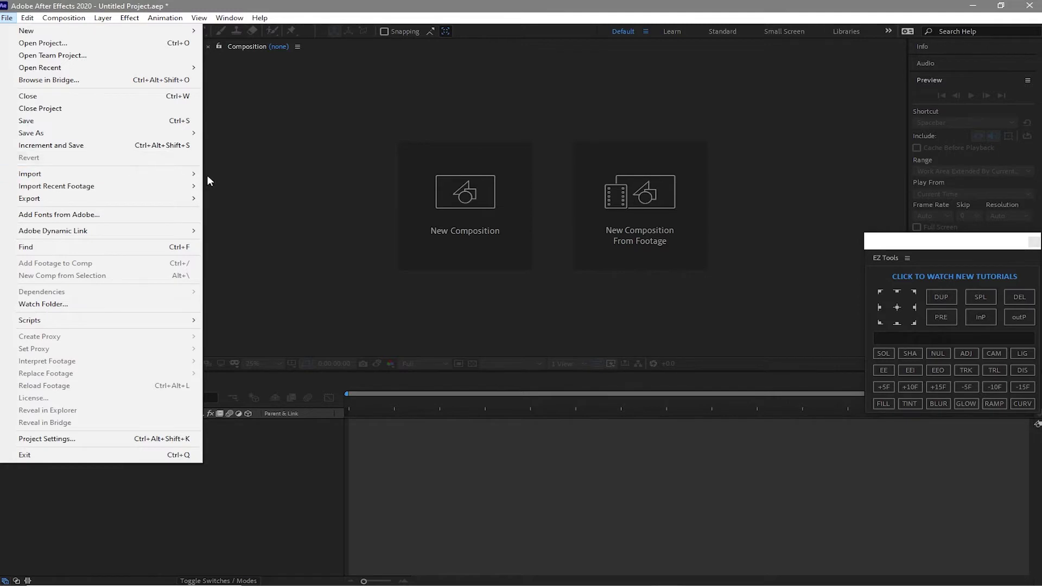
pyautogui.moveTo(191, 175)
pyautogui.click(223, 174)
pyautogui.doubleClick(157, 146)
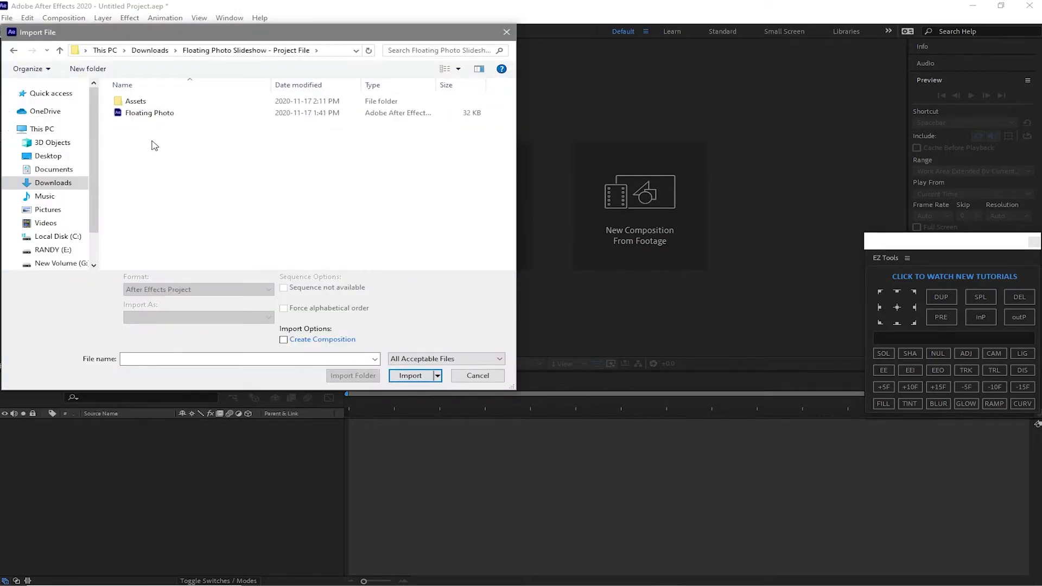
pyautogui.click(132, 103)
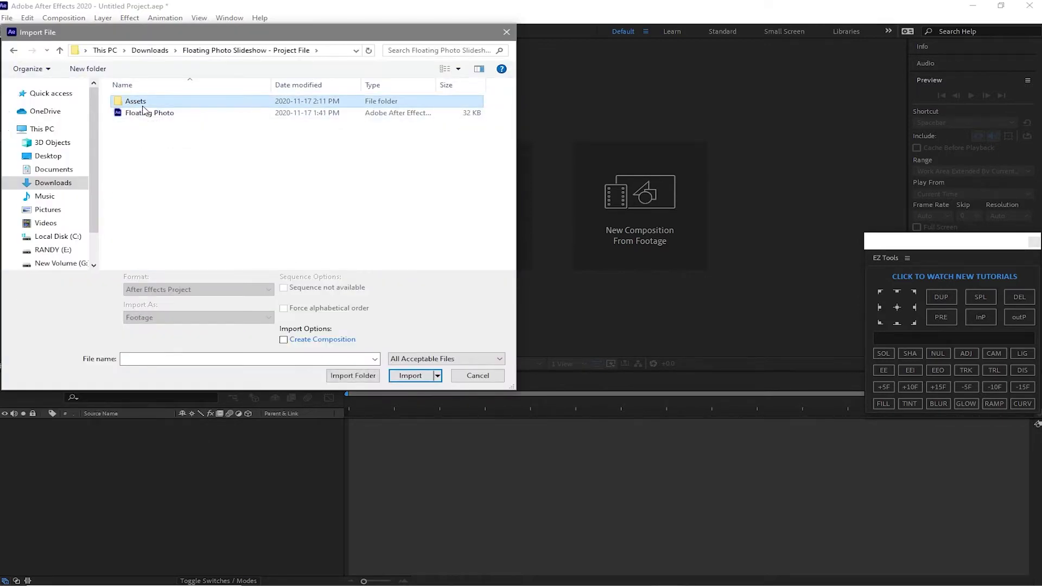
pyautogui.click(353, 376)
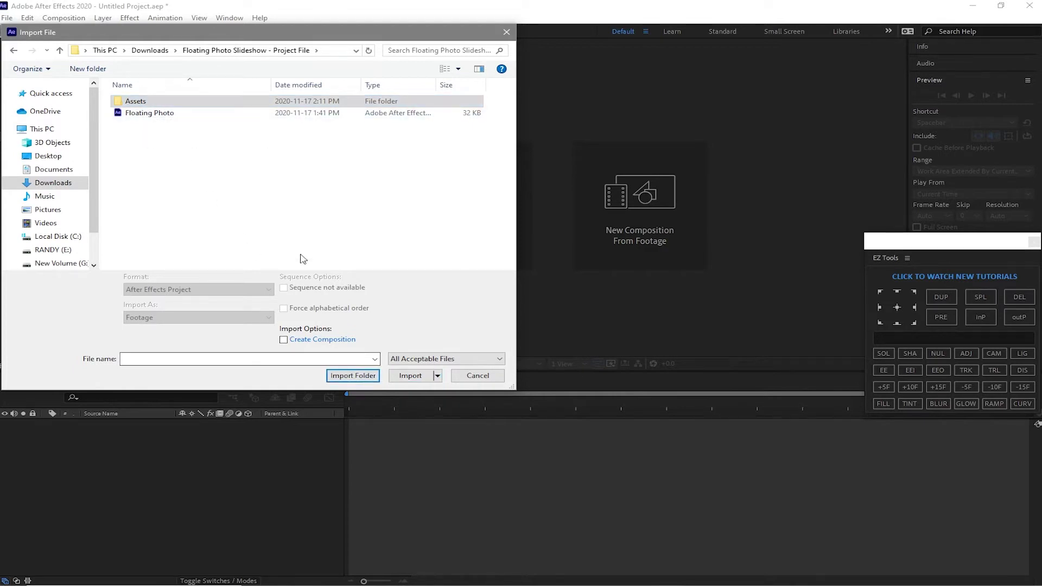
pyautogui.click(345, 376)
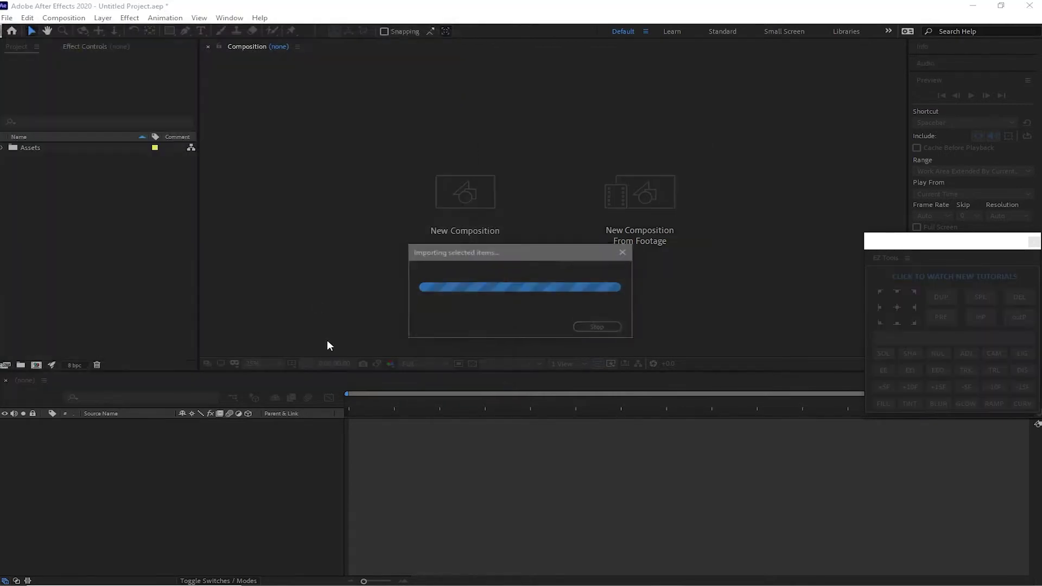
# - Create a 1920 x 1080 composition named "main 1" at 30 fps with a 10-second duration
pyautogui.click(78, 21)
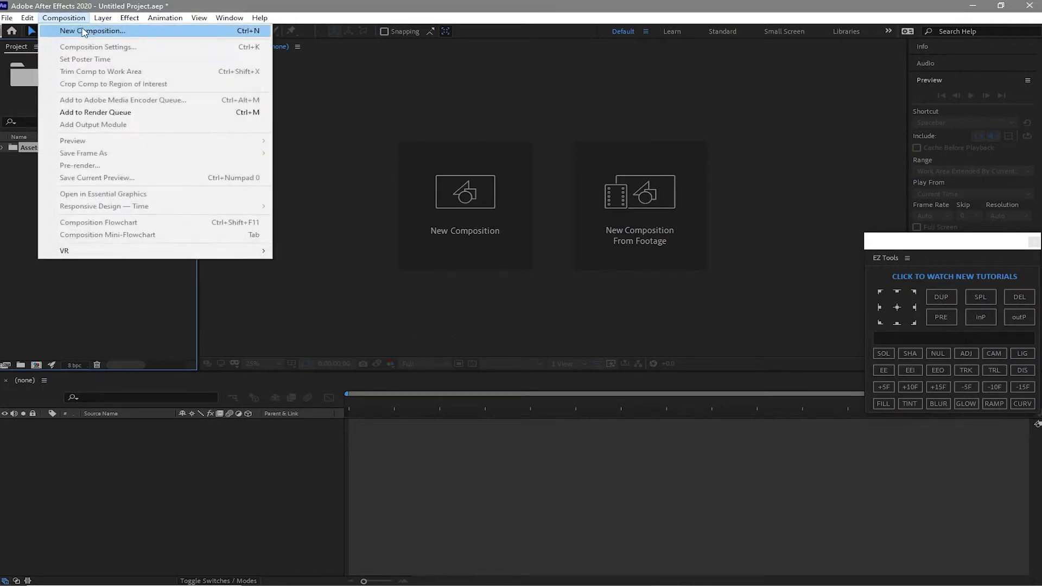
pyautogui.click(84, 31)
pyautogui.write('m')
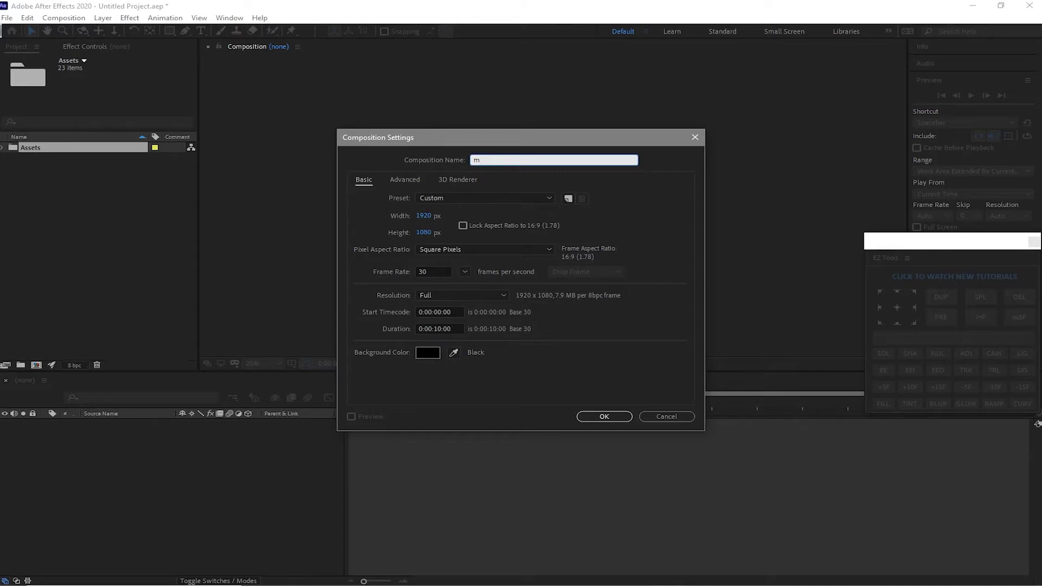
pyautogui.write('ain 1')
pyautogui.click(597, 416)
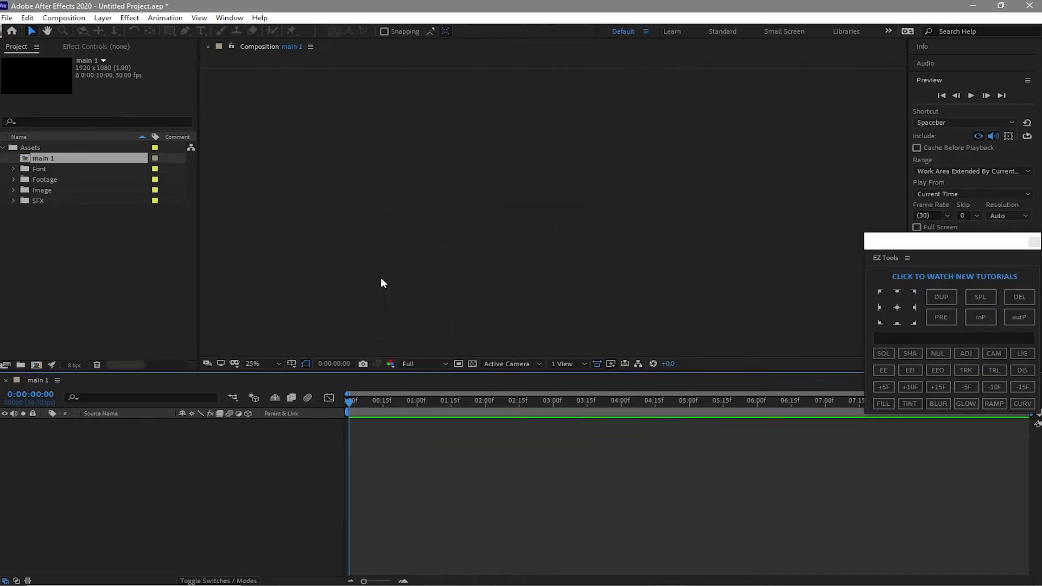
# - Create a second 1920 x 1080, 30 fps, 10-second composition named "main image 1"
pyautogui.click(63, 17)
pyautogui.click(77, 32)
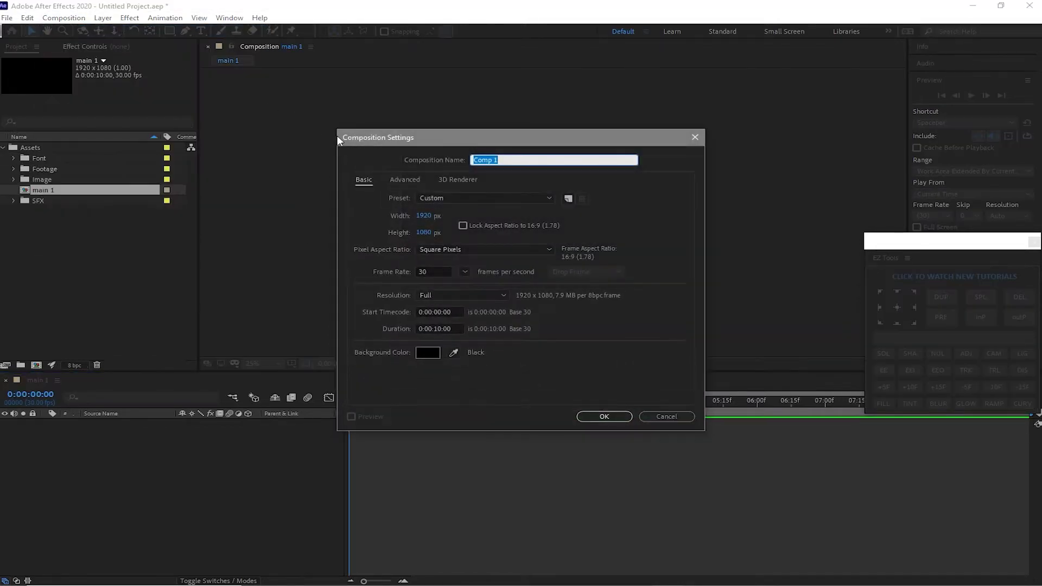
pyautogui.write('m')
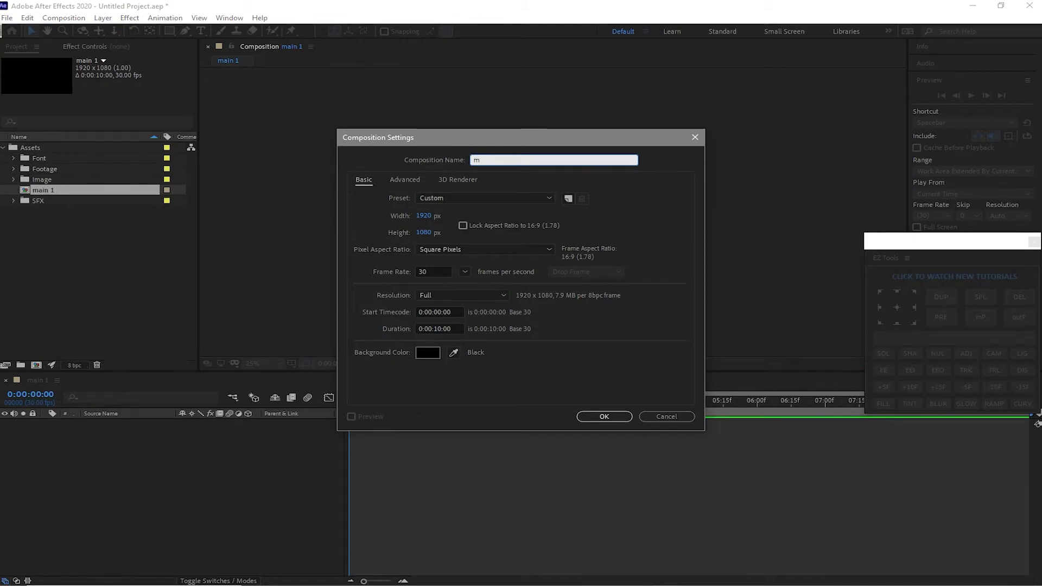
pyautogui.write('ain image 1')
pyautogui.click(593, 413)
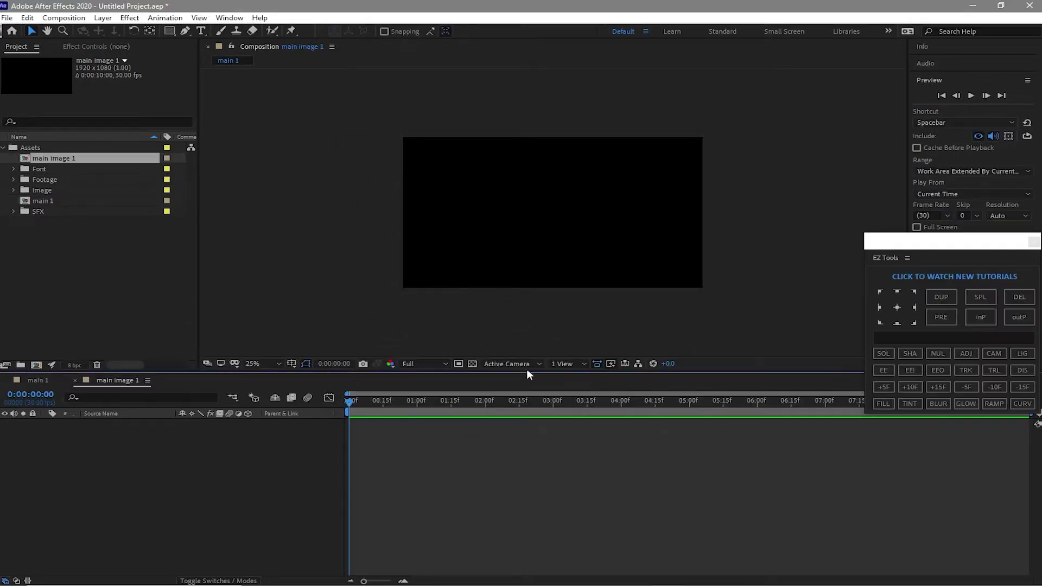
# - Create a composition named "placeholder 1" with its height set to 1500 px and width kept at 1920 px
pyautogui.click(82, 18)
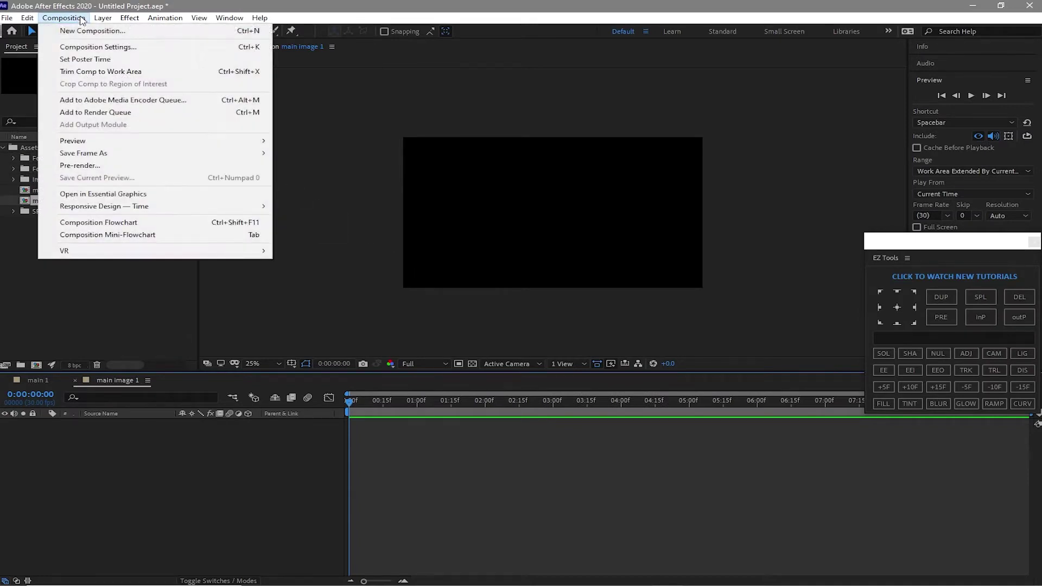
pyautogui.click(89, 31)
pyautogui.write('placeholder 1')
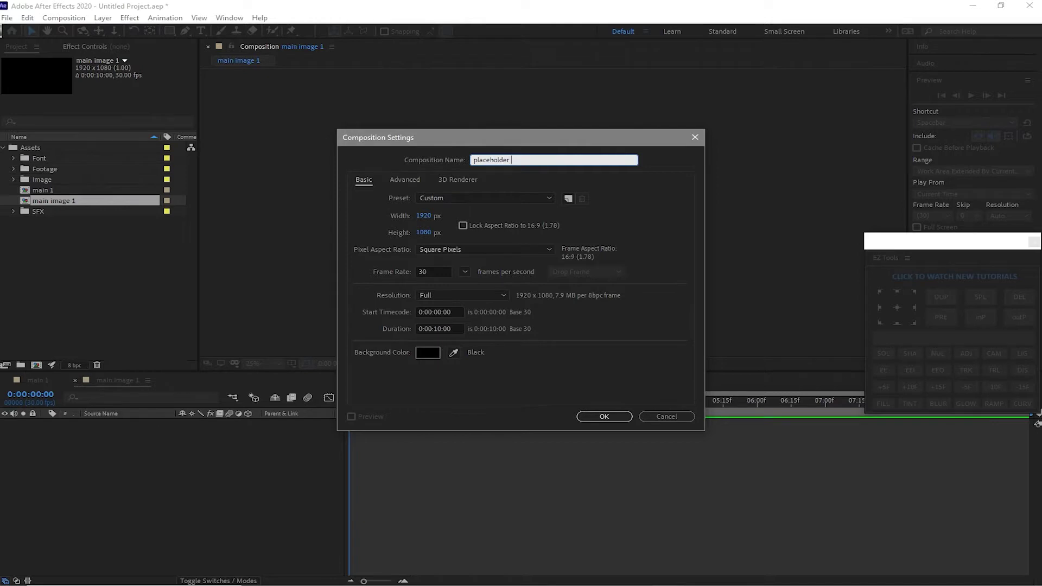
pyautogui.click(419, 233)
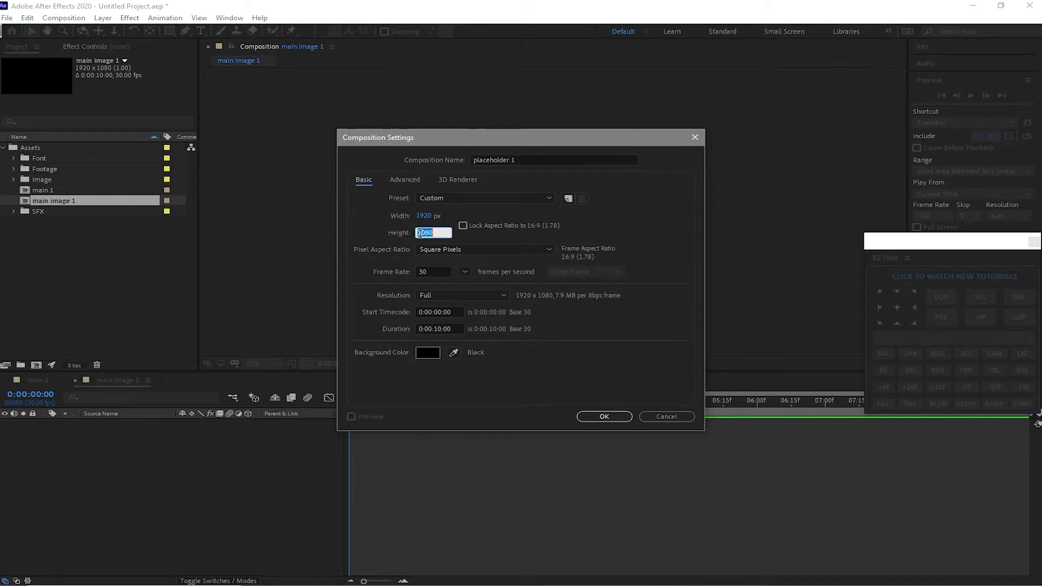
pyautogui.write('1500')
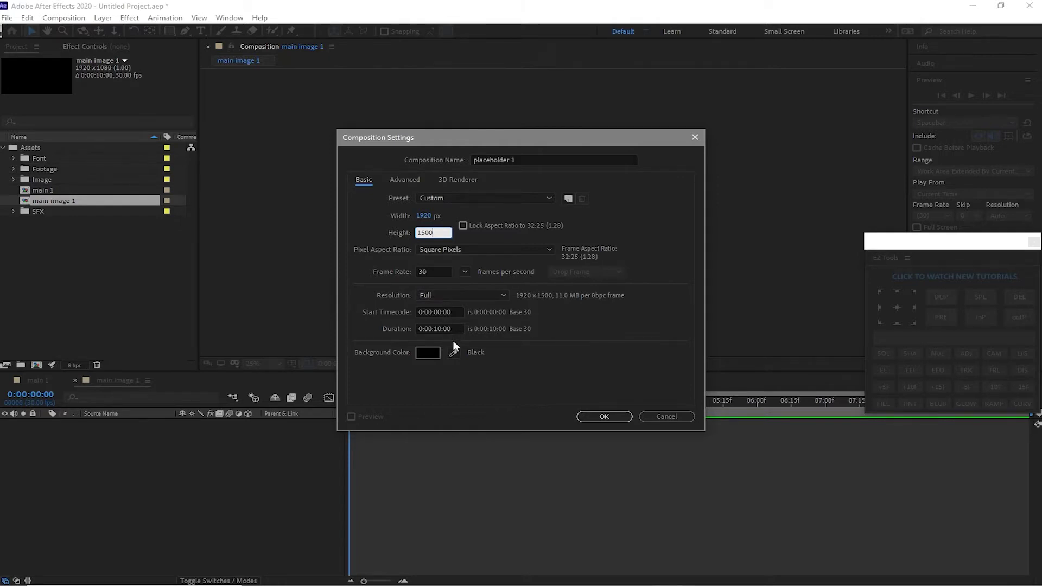
pyautogui.click(597, 415)
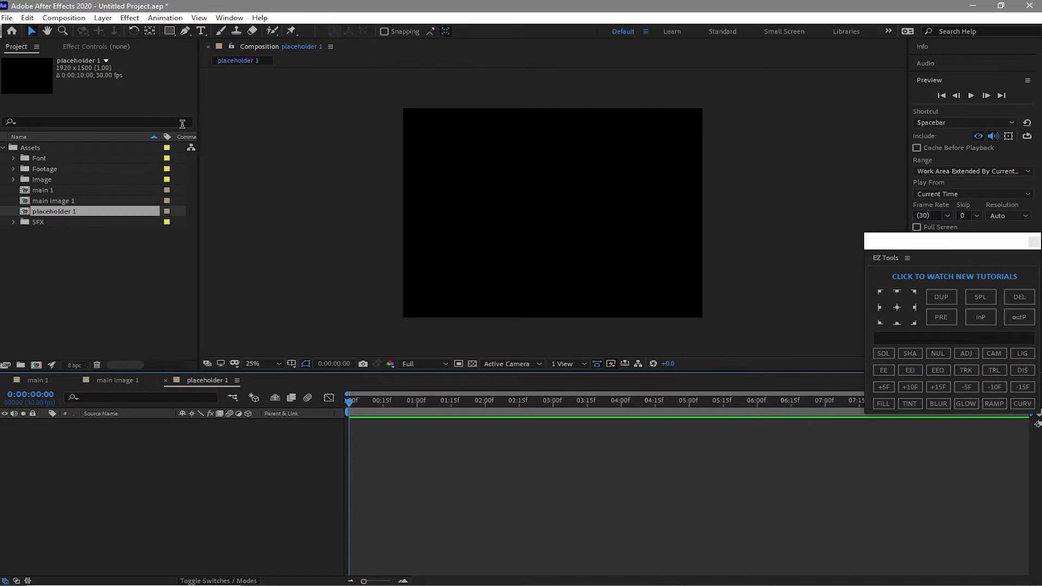
# - Add a full-frame rectangle shape layer to placeholder 1 with no fill and a 70 px pale yellow stroke
pyautogui.doubleClick(171, 30)
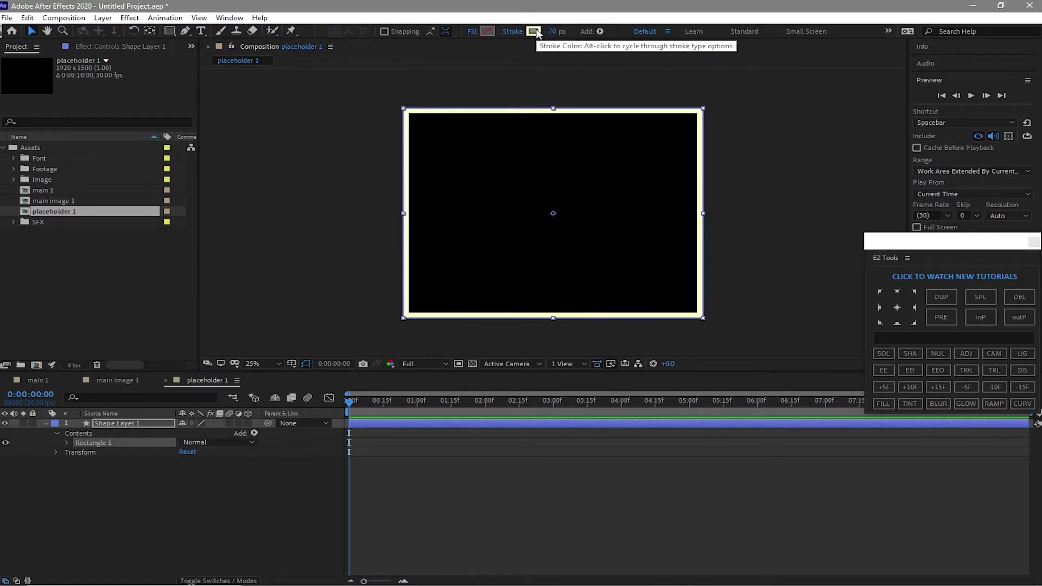
pyautogui.click(304, 163)
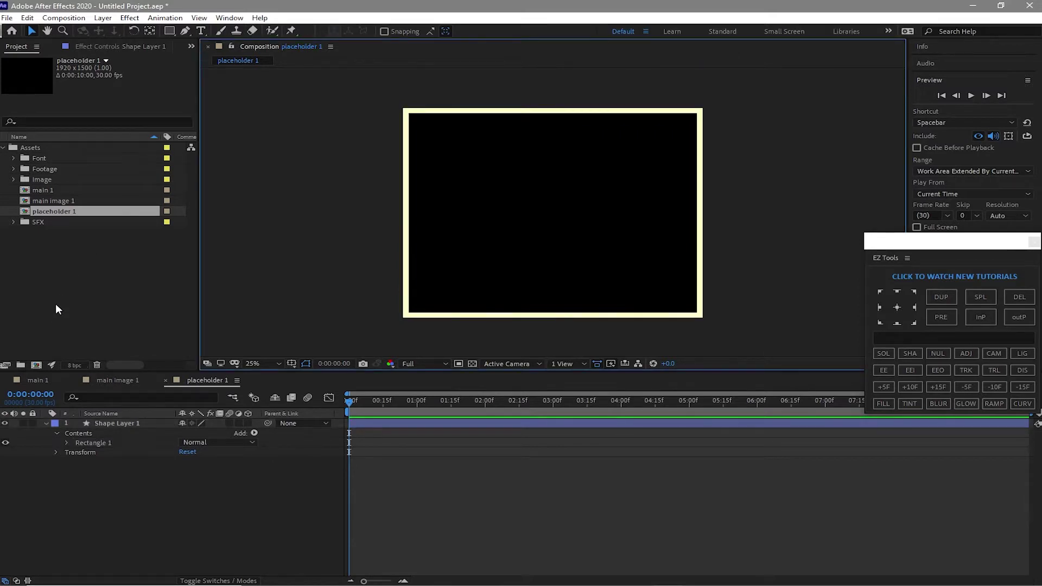
# - Create a top-level project folder named "scene 1", outside the Assets folder
pyautogui.click(21, 348)
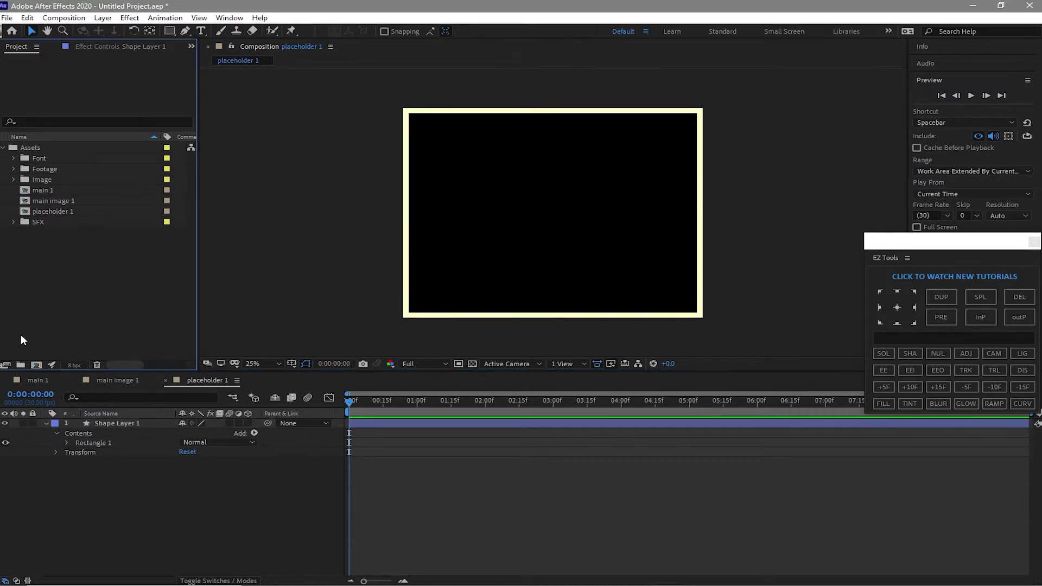
pyautogui.click(20, 366)
pyautogui.write('scenw')
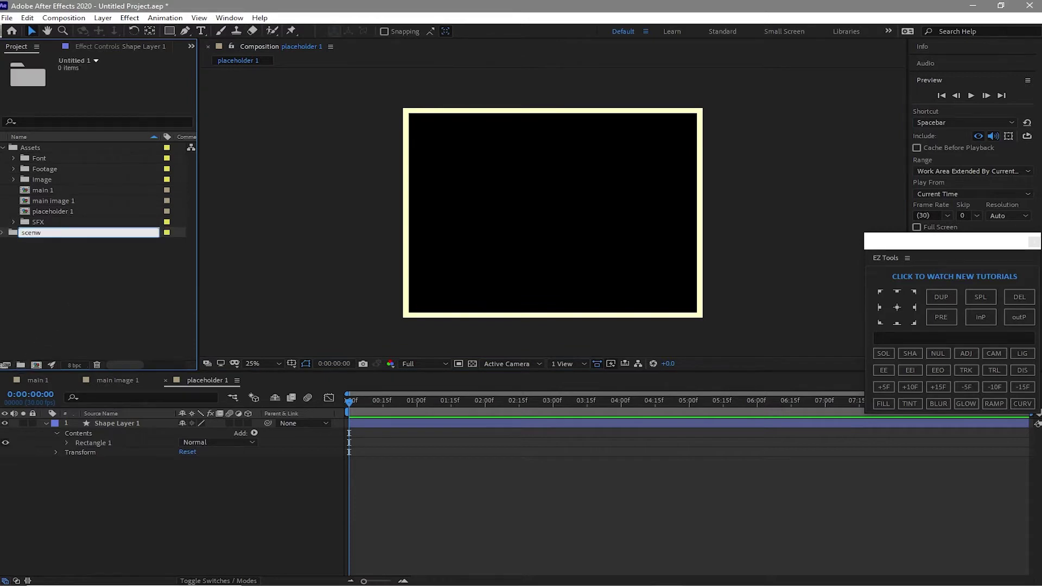
pyautogui.press('BackSpace')
pyautogui.write('e 1')
pyautogui.click(74, 252)
# - Duplicate the scene 1 folder once to get a folder for the second scene
pyautogui.click(65, 233)
pyautogui.click(28, 18)
pyautogui.click(61, 161)
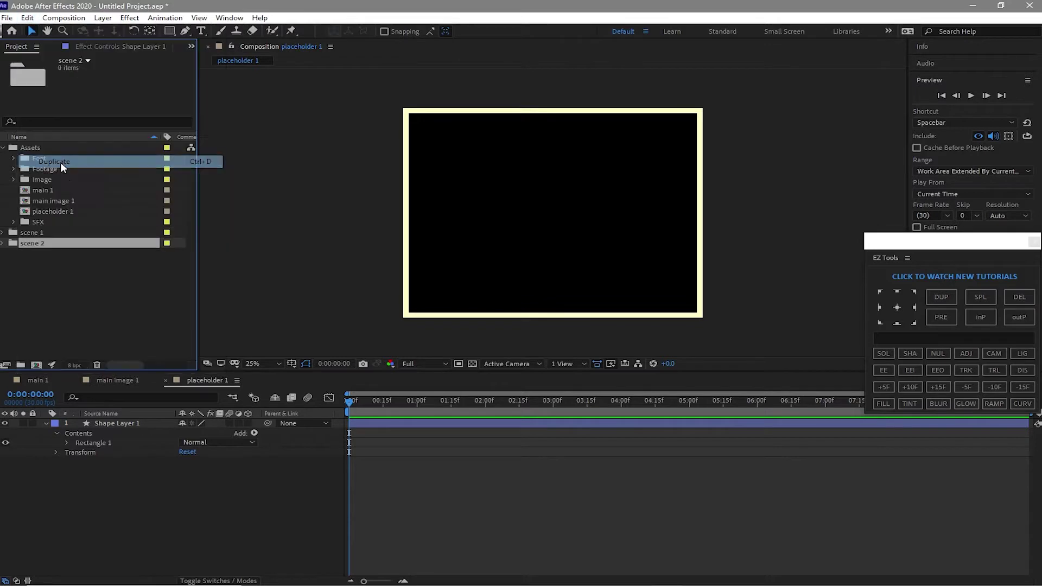
pyautogui.click(79, 291)
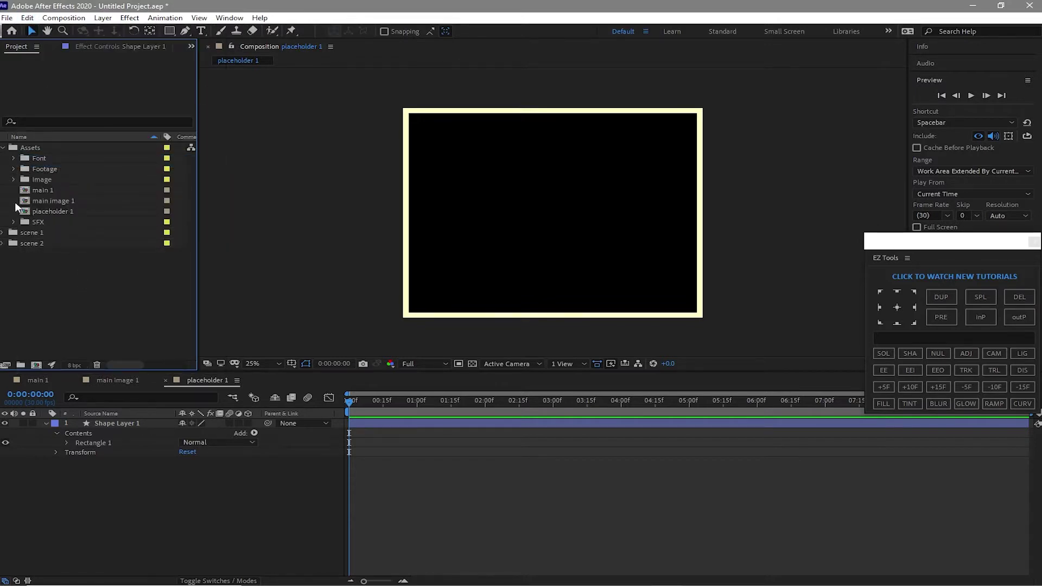
# - Move the main 1, main image 1 and placeholder 1 compositions from Assets into the scene 1 folder
pyautogui.moveTo(5, 188); pyautogui.dragTo(76, 245)
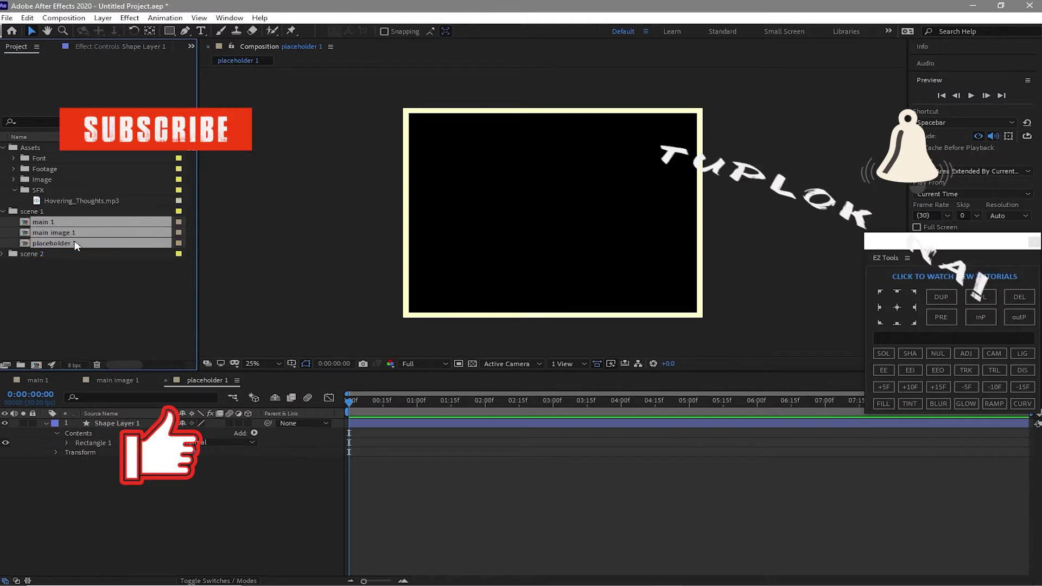
pyautogui.click(61, 285)
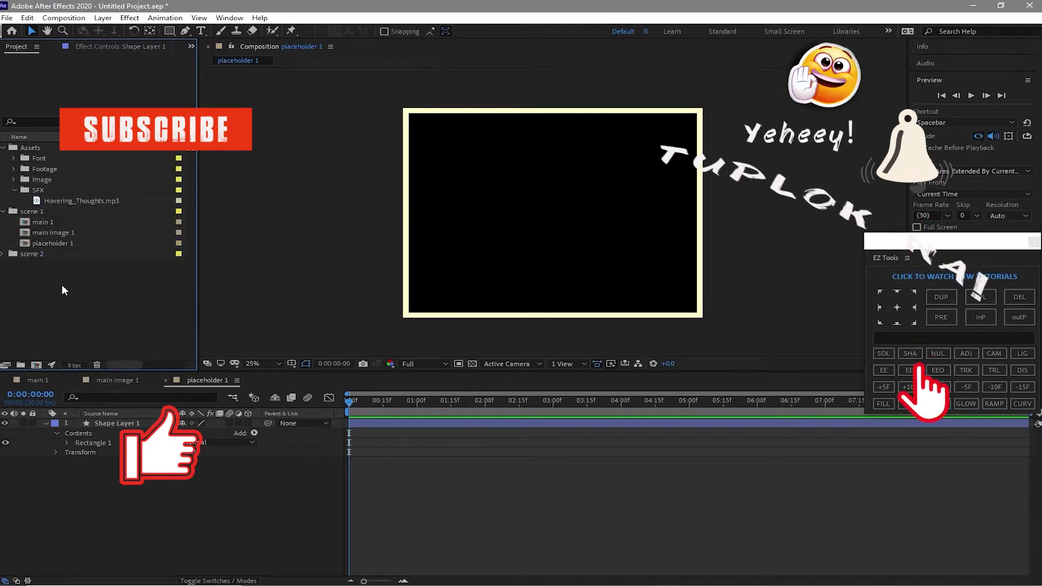
# - Duplicate the placeholder 1 composition four times and open all five placeholder compositions in the timeline
pyautogui.click(58, 246)
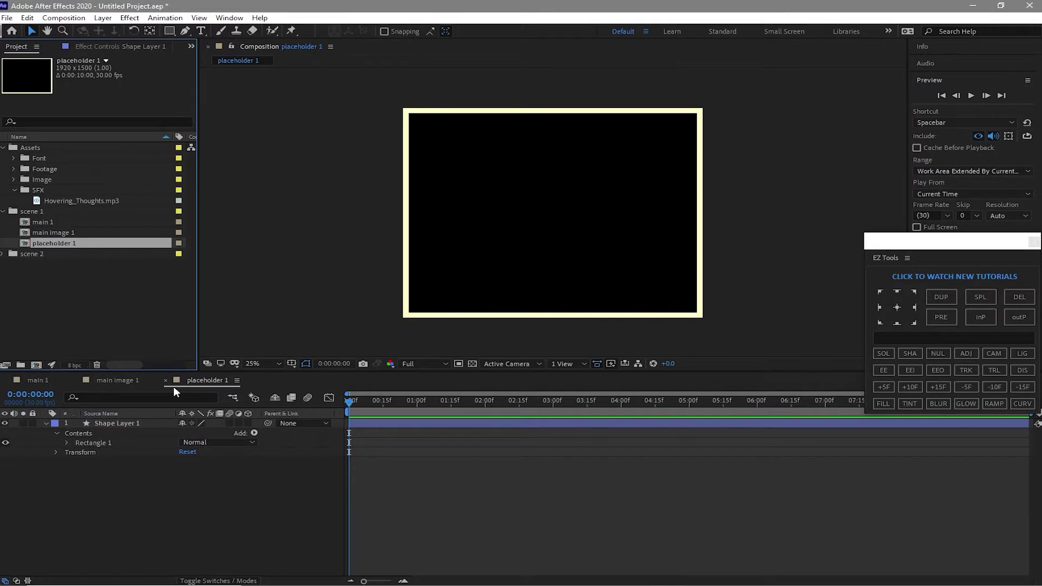
pyautogui.hotkey('ctrl', 'd')
pyautogui.hotkey('ctrl', 'd')
pyautogui.hotkey('ctrl', 'd')
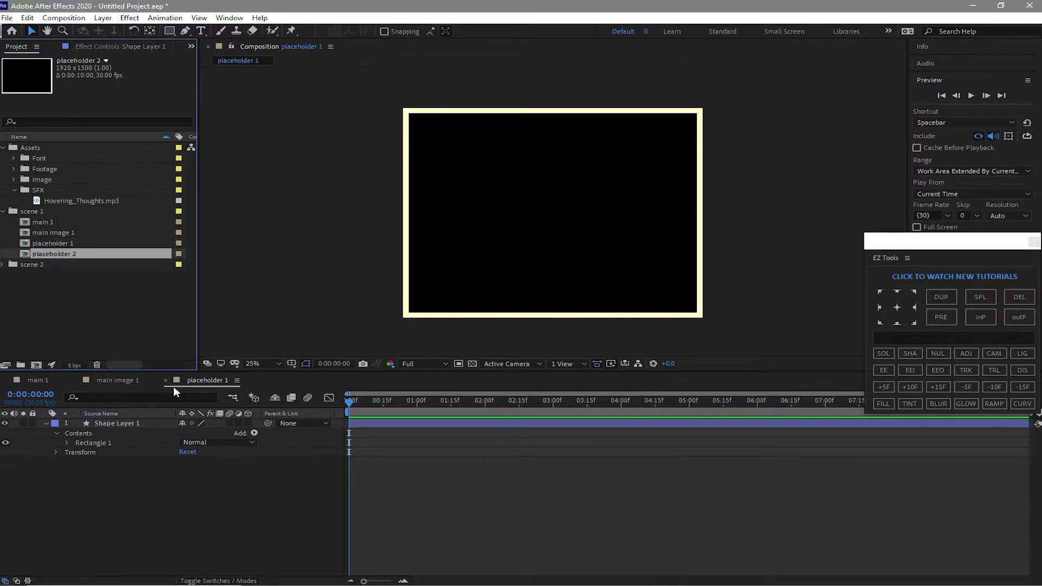
pyautogui.hotkey('ctrl', 'd')
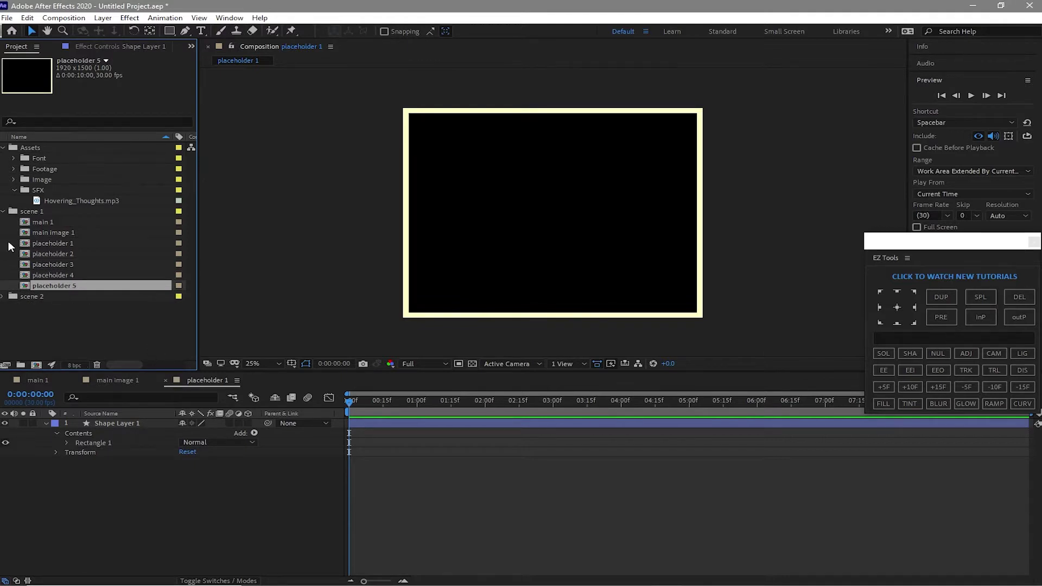
pyautogui.moveTo(8, 241); pyautogui.dragTo(64, 282)
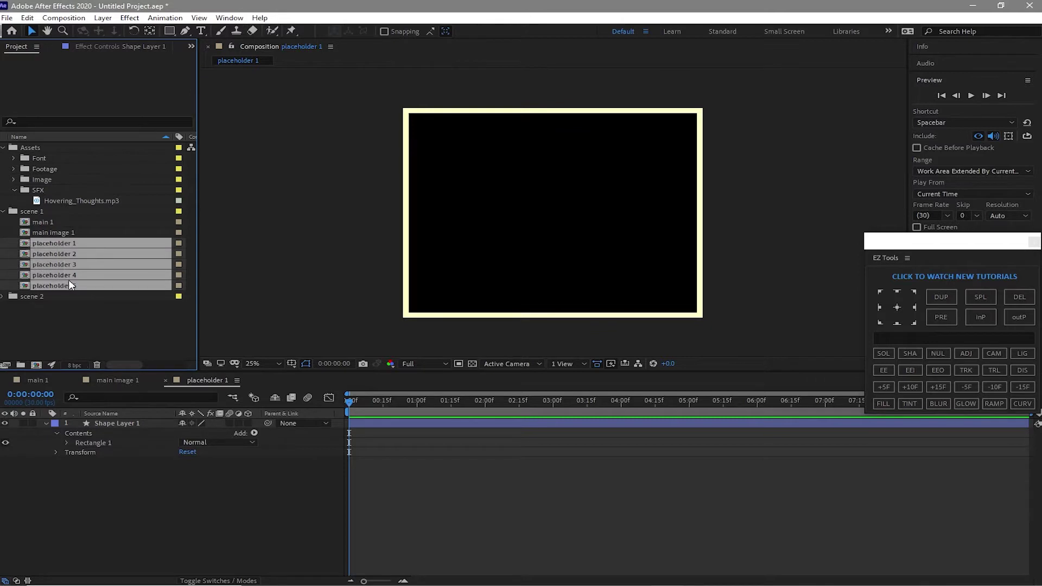
pyautogui.doubleClick(110, 266)
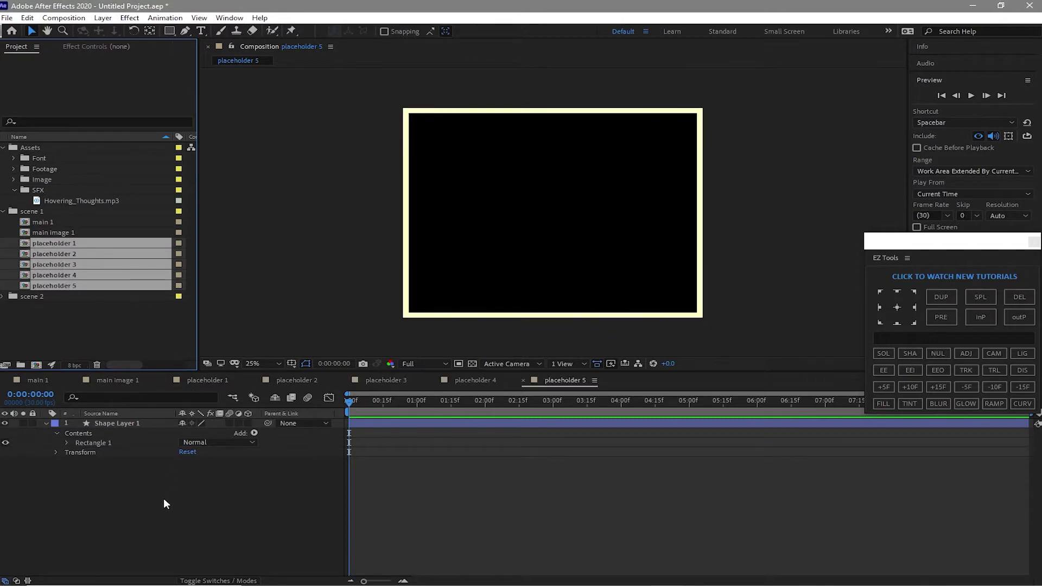
# - Place 1.jpg from the Image > Photo > Scene 1 folder into the main image 1 composition
pyautogui.click(14, 179)
pyautogui.click(26, 190)
pyautogui.click(38, 201)
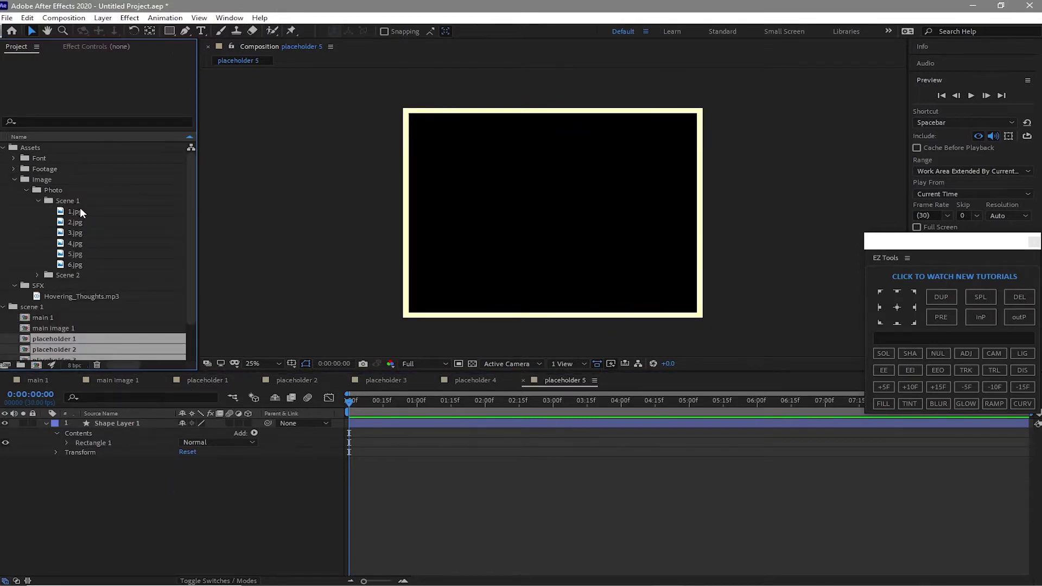
pyautogui.click(127, 380)
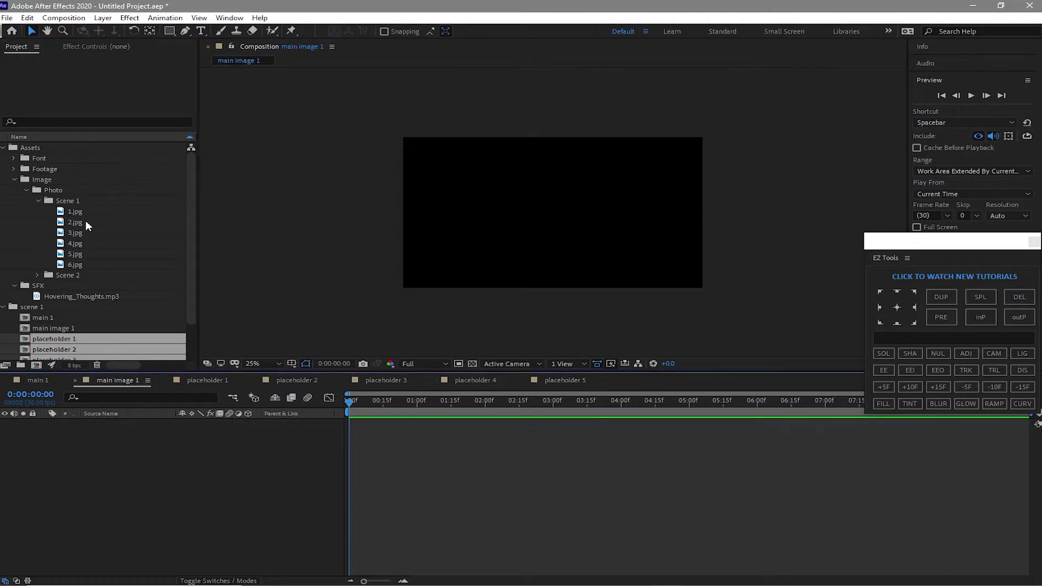
pyautogui.moveTo(77, 210); pyautogui.dragTo(122, 442)
# - Place 2.jpg in placeholder 1 and 3.jpg in placeholder 2, each beneath the frame shape layer
pyautogui.click(208, 380)
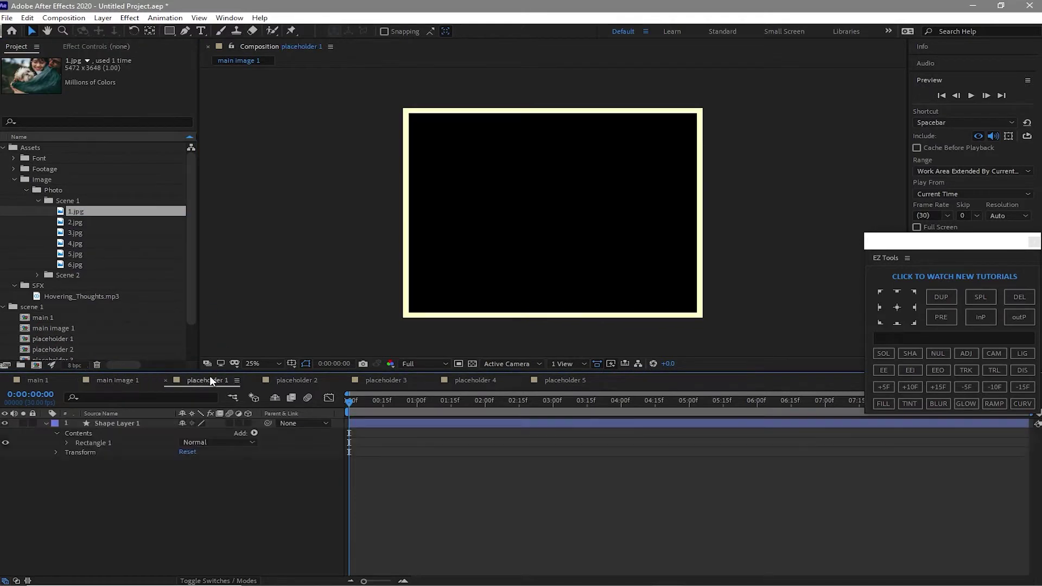
pyautogui.moveTo(75, 222); pyautogui.dragTo(120, 444)
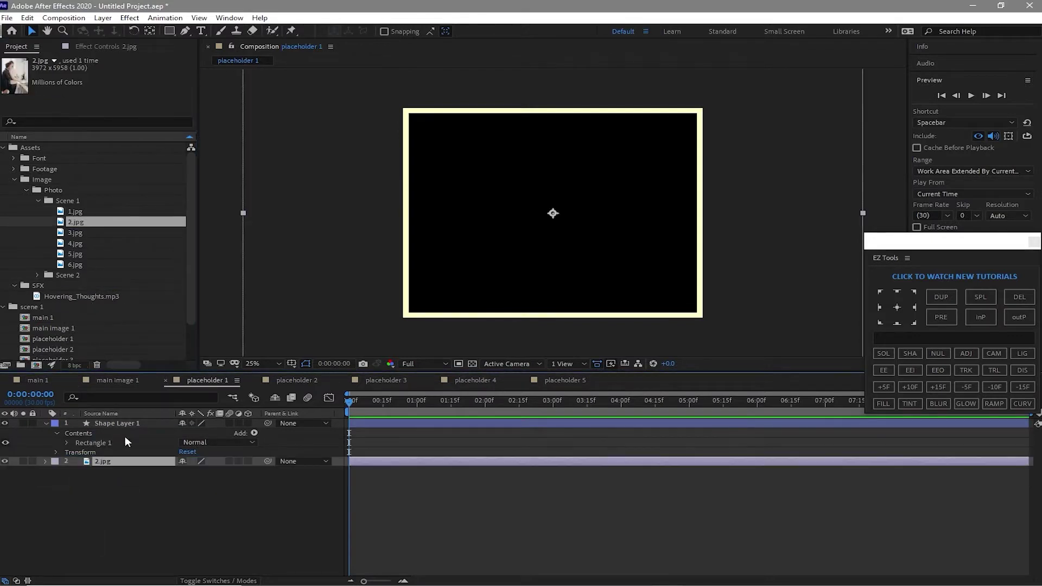
pyautogui.click(304, 374)
pyautogui.moveTo(75, 232); pyautogui.dragTo(190, 478)
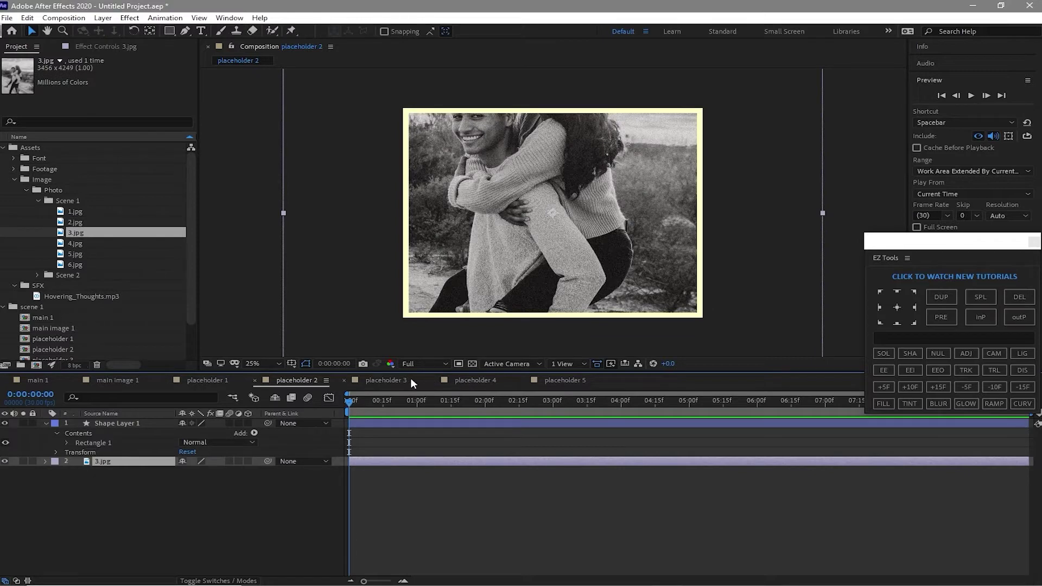
# - Place 4.jpg in placeholder 3, 5.jpg in placeholder 4 and 6.jpg in placeholder 5, each beneath the frame shape layer
pyautogui.click(386, 380)
pyautogui.moveTo(75, 243); pyautogui.dragTo(320, 448)
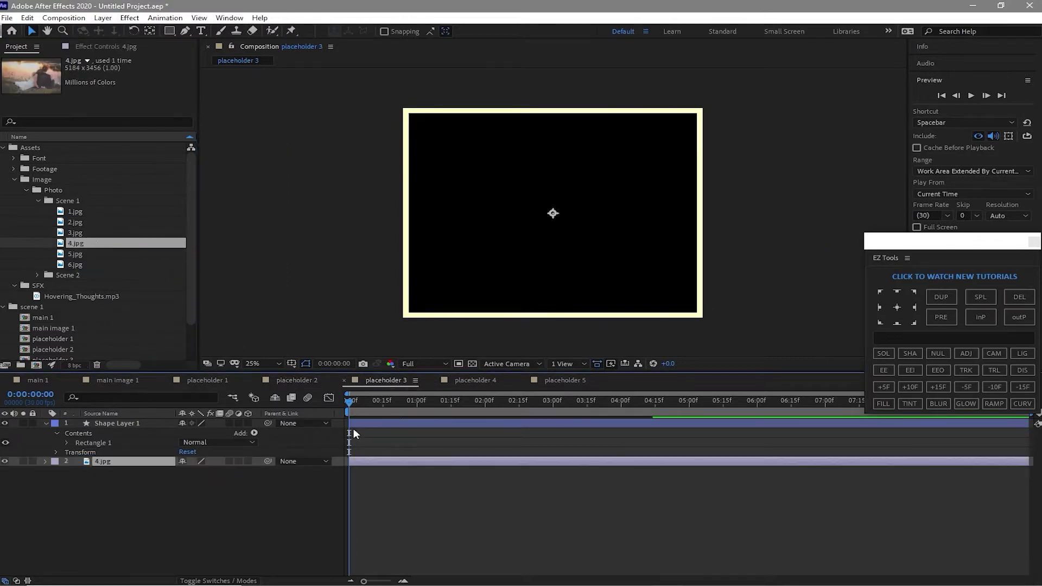
pyautogui.click(470, 379)
pyautogui.moveTo(100, 254); pyautogui.dragTo(394, 433)
pyautogui.click(558, 380)
pyautogui.moveTo(75, 264); pyautogui.dragTo(130, 467)
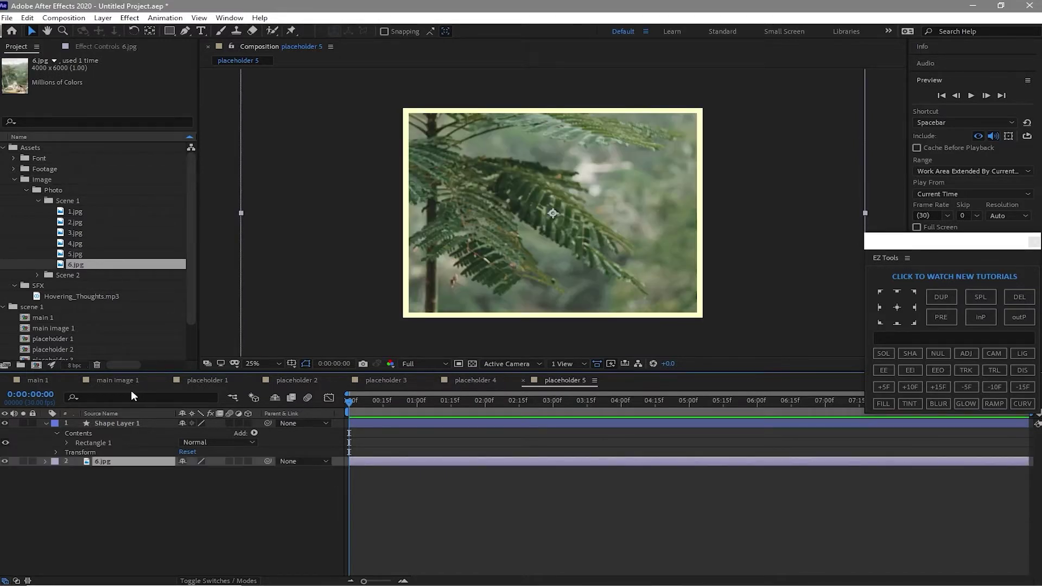
# - Fit the 1.jpg layer to the composition size in main image 1
pyautogui.click(118, 380)
pyautogui.rightClick(123, 423)
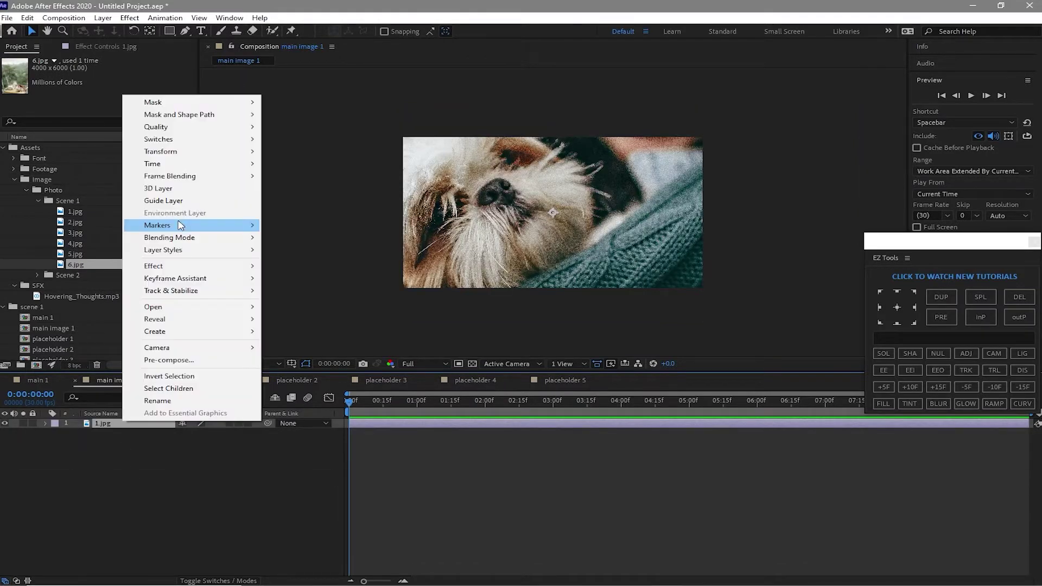
pyautogui.moveTo(259, 152)
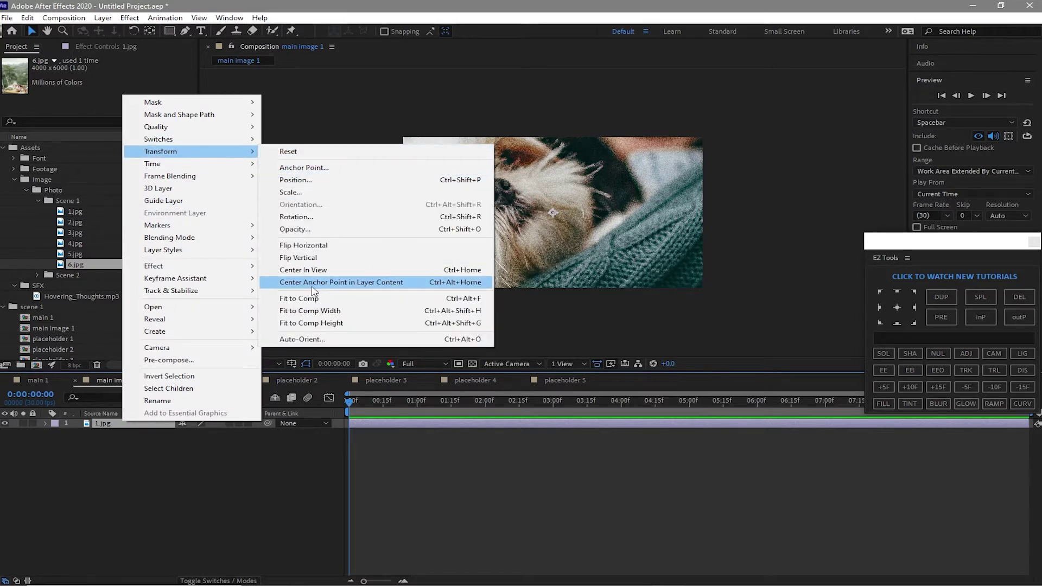
pyautogui.click(304, 298)
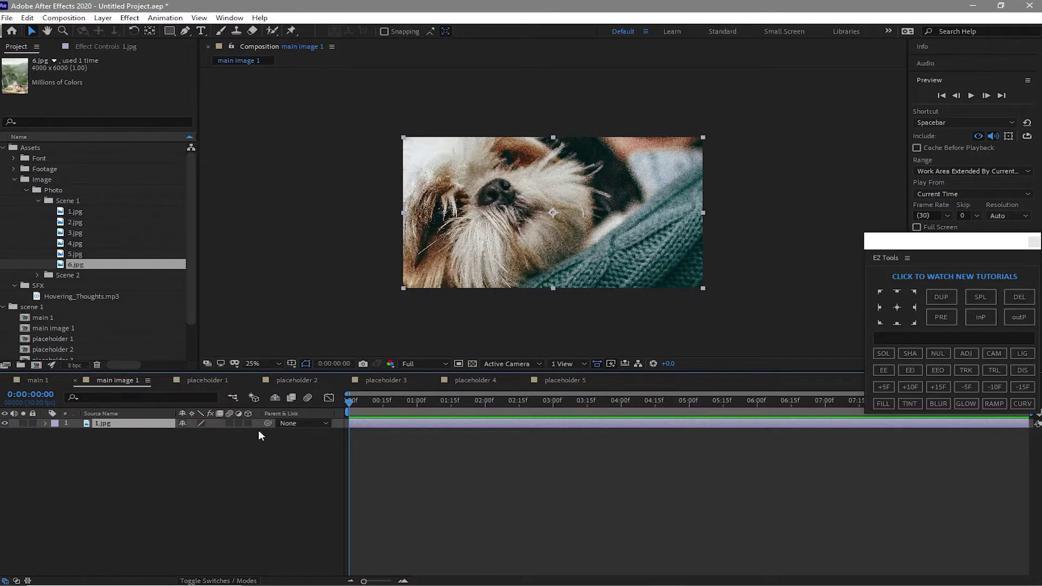
# - Scale 2.jpg to 60% in placeholder 1 and reposition it so the couple's faces sit inside the frame
pyautogui.click(209, 379)
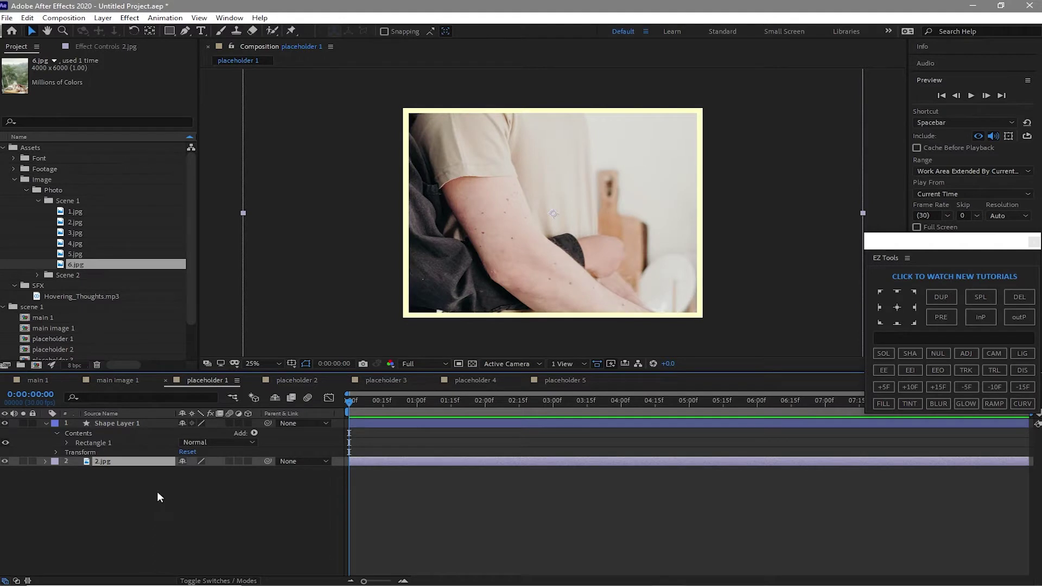
pyautogui.press('s')
pyautogui.click(195, 470)
pyautogui.write('60')
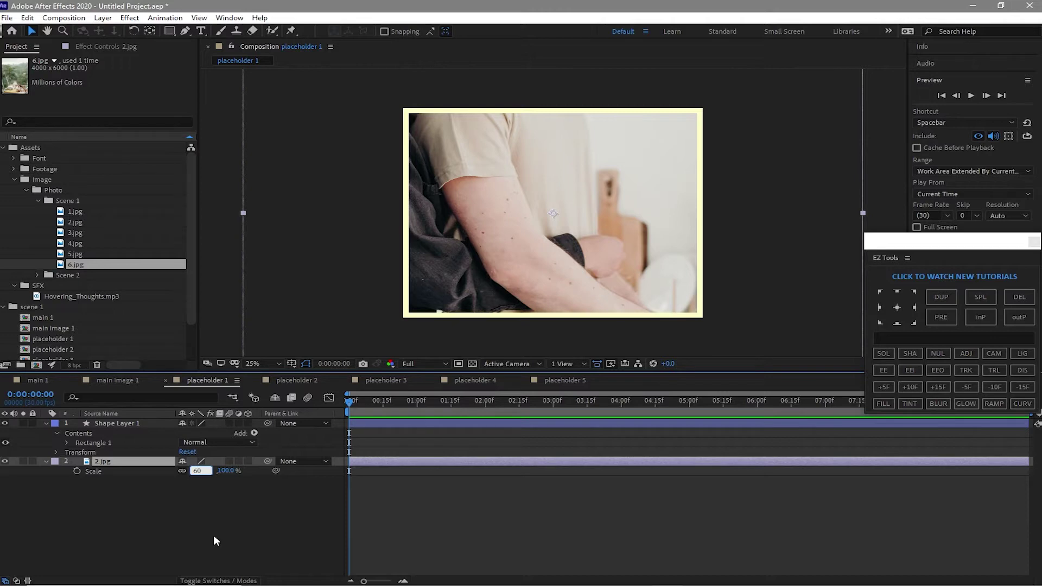
pyautogui.press('Return')
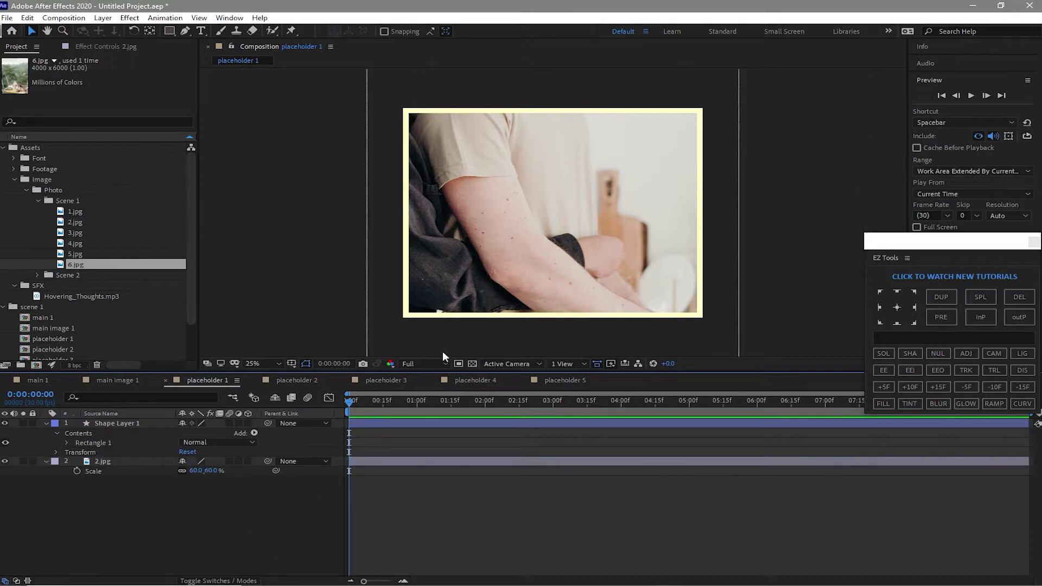
pyautogui.moveTo(380, 288); pyautogui.dragTo(408, 358)
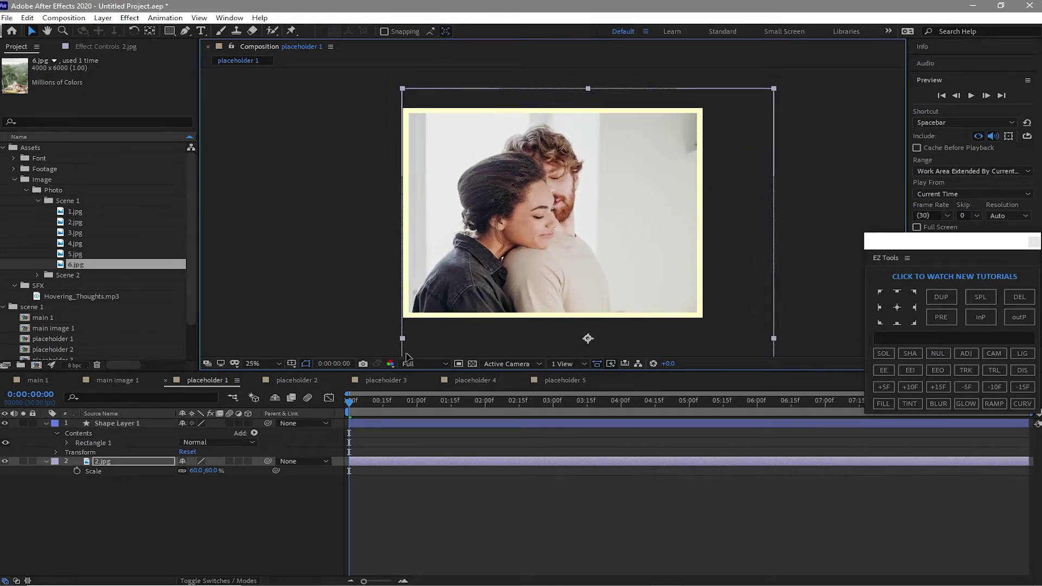
# - Scale 3.jpg to 60% in placeholder 2 and reposition it so the whole couple sits inside the frame
pyautogui.click(296, 380)
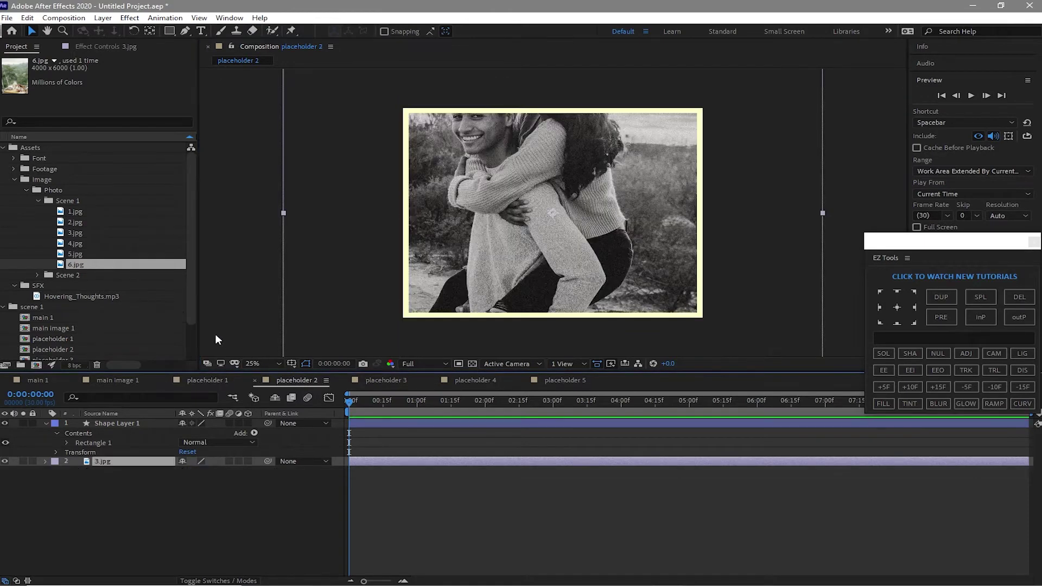
pyautogui.press('s')
pyautogui.click(196, 471)
pyautogui.write('60')
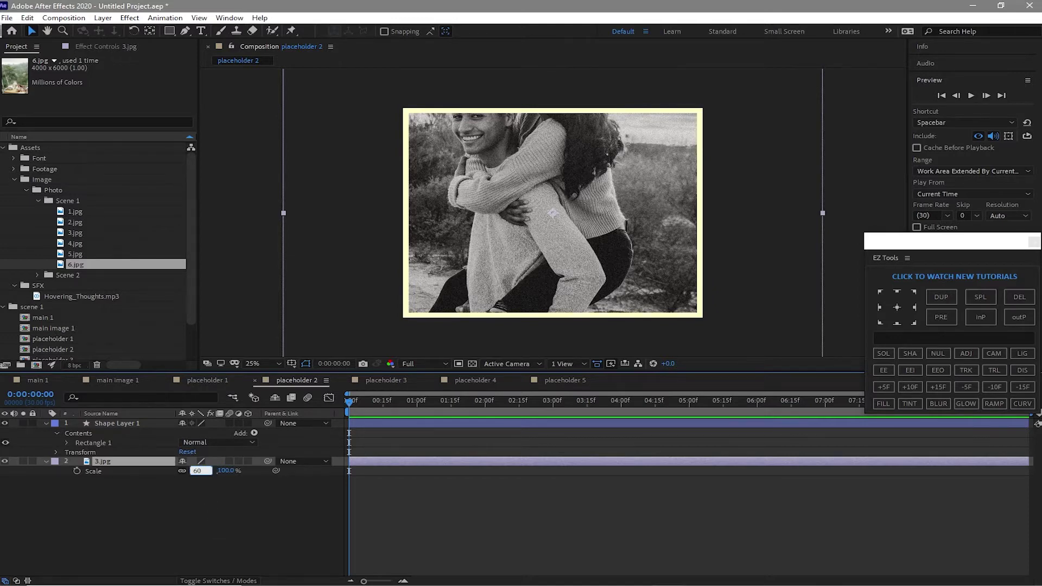
pyautogui.click(185, 528)
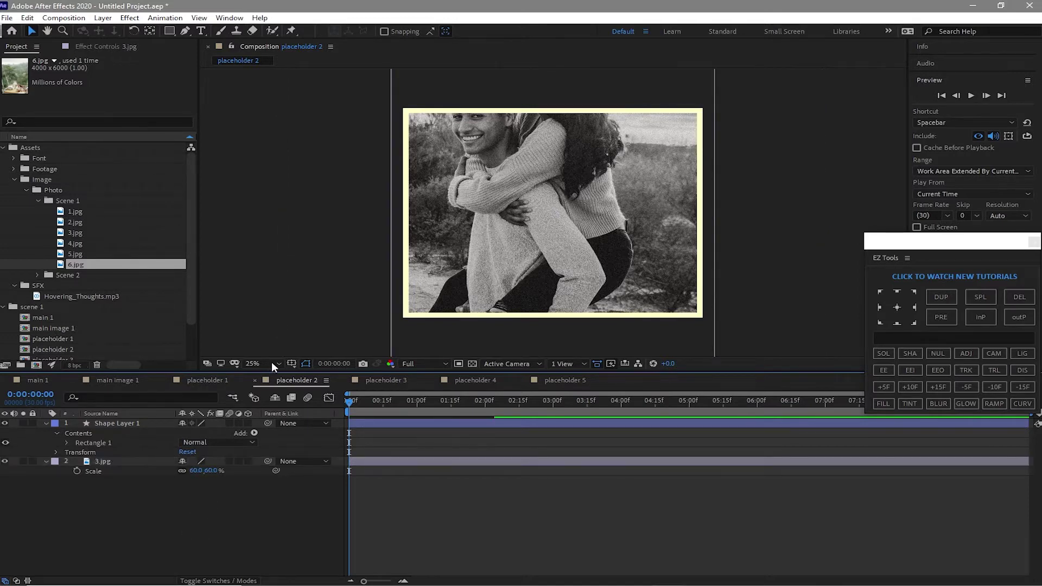
pyautogui.moveTo(412, 69); pyautogui.dragTo(426, 80)
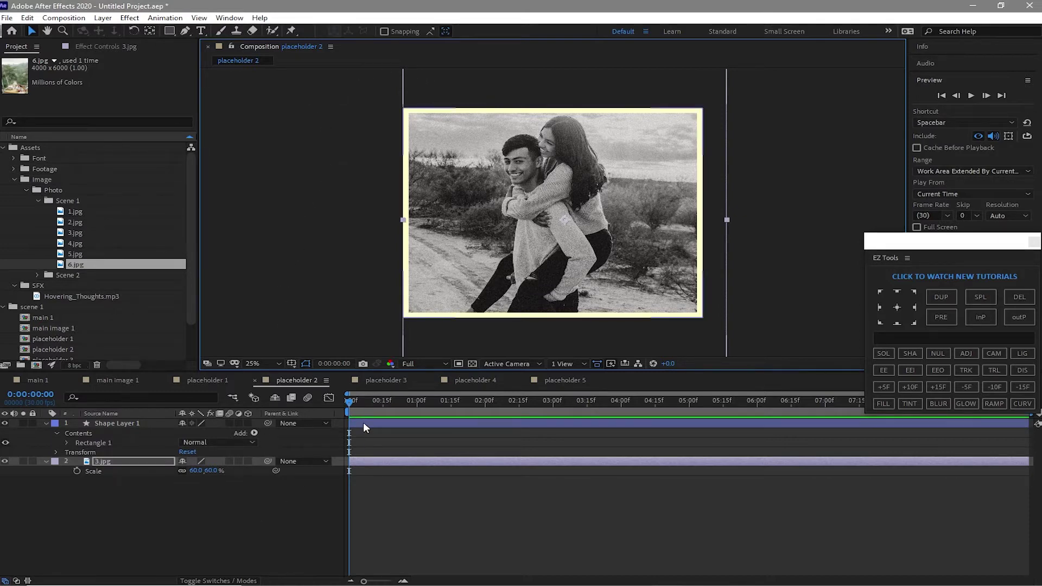
# - Scale 4.jpg to 50% in placeholder 3 and reposition the photo within the frame
pyautogui.click(367, 379)
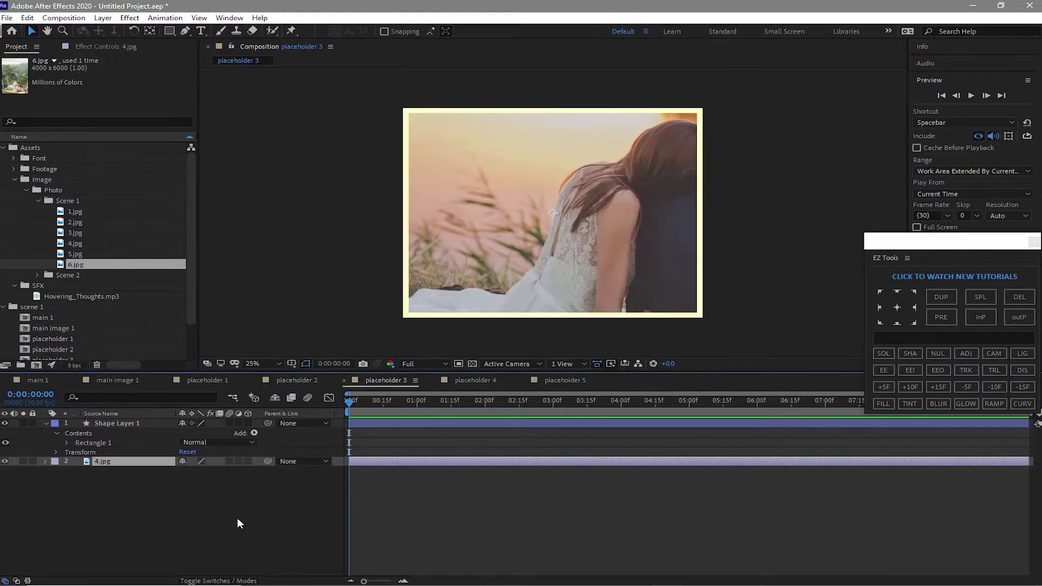
pyautogui.write('s50')
pyautogui.press('Return')
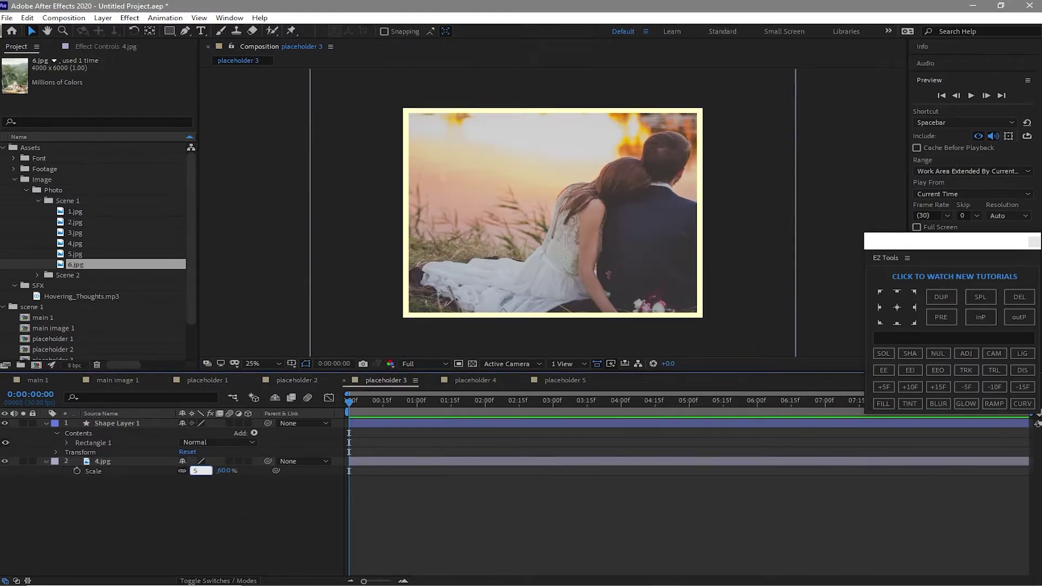
pyautogui.moveTo(380, 256); pyautogui.dragTo(340, 286)
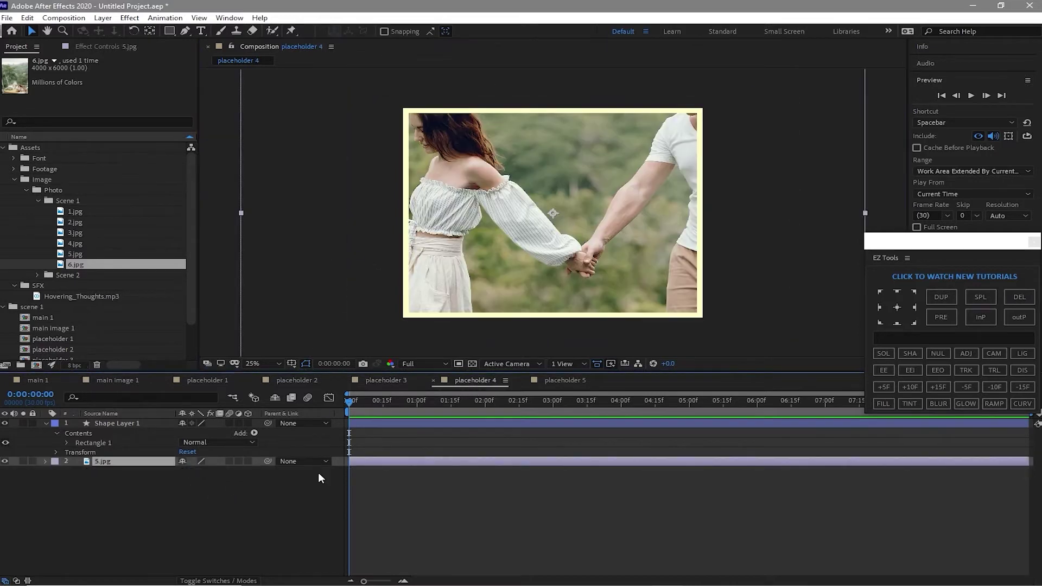
# - Scale 5.jpg to 50% in placeholder 4 so the couple holding hands fits in the frame
pyautogui.write('50')
pyautogui.press('Return')
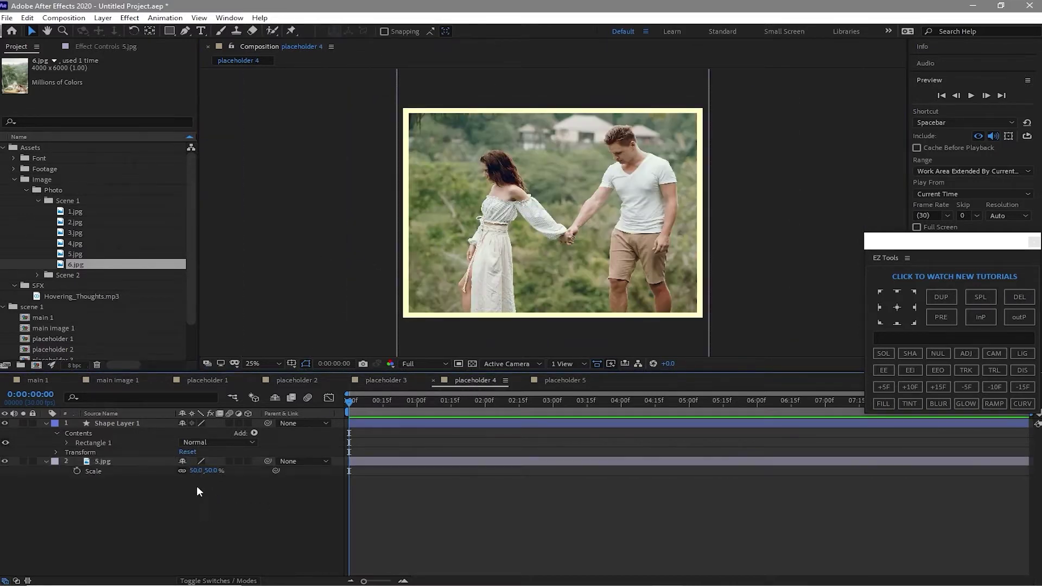
pyautogui.click(458, 342)
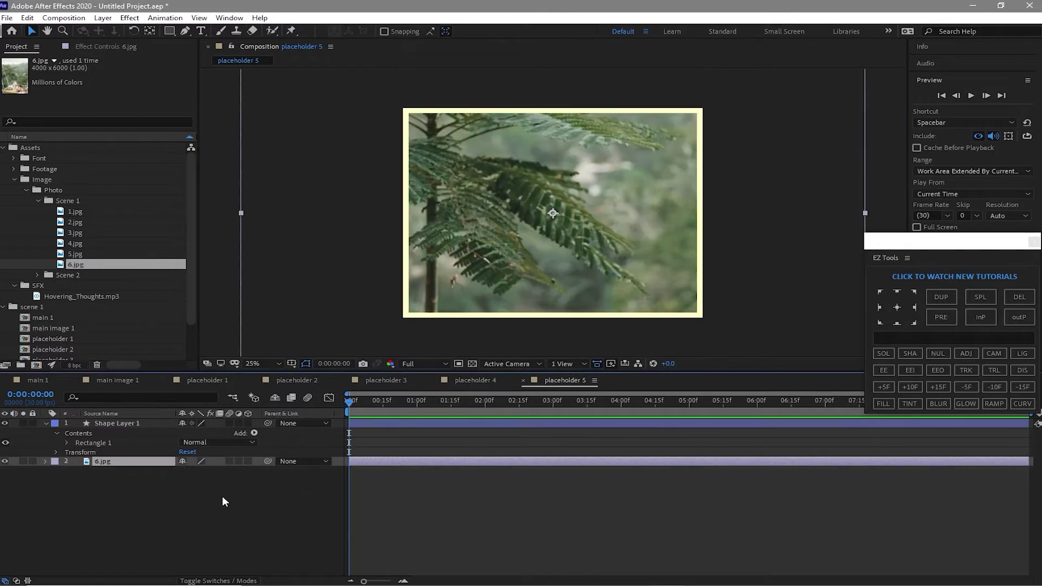
# - Scale 6.jpg to 50% in placeholder 5 and move it up so the couple on the swing sits inside the frame
pyautogui.click(199, 470)
pyautogui.write('50')
pyautogui.click(291, 124)
pyautogui.click(543, 249)
pyautogui.moveTo(543, 249); pyautogui.dragTo(534, 142)
pyautogui.click(286, 278)
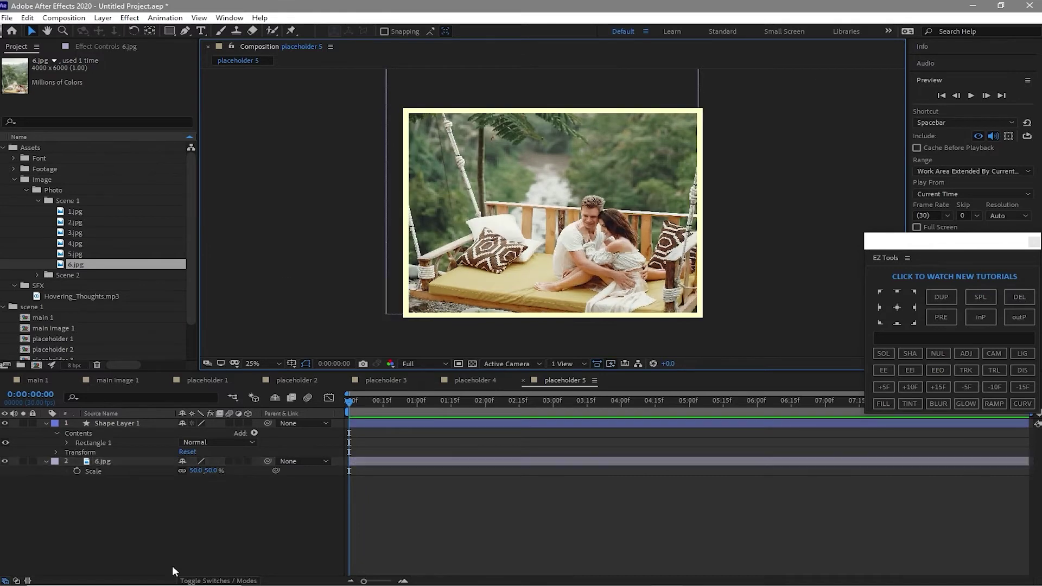
# - Collapse the Image and SFX folders and close every open composition except main 1
pyautogui.click(13, 180)
pyautogui.click(14, 190)
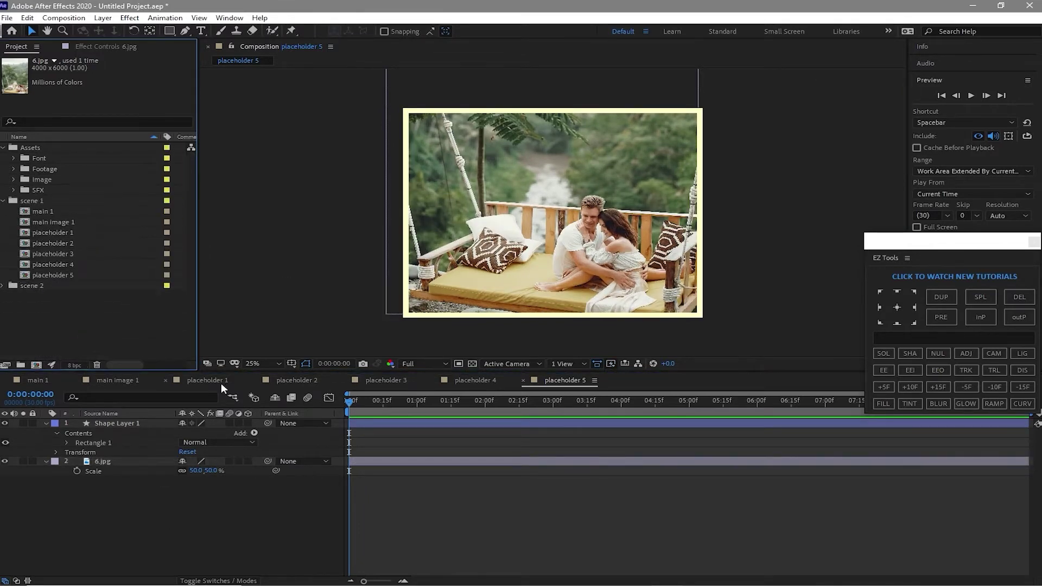
pyautogui.click(74, 378)
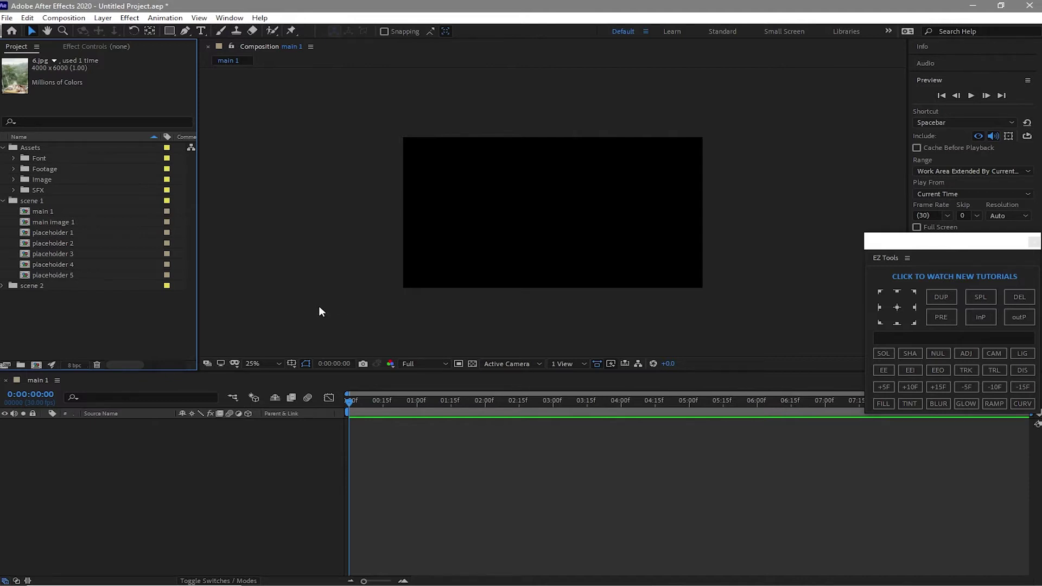
pyautogui.click(24, 379)
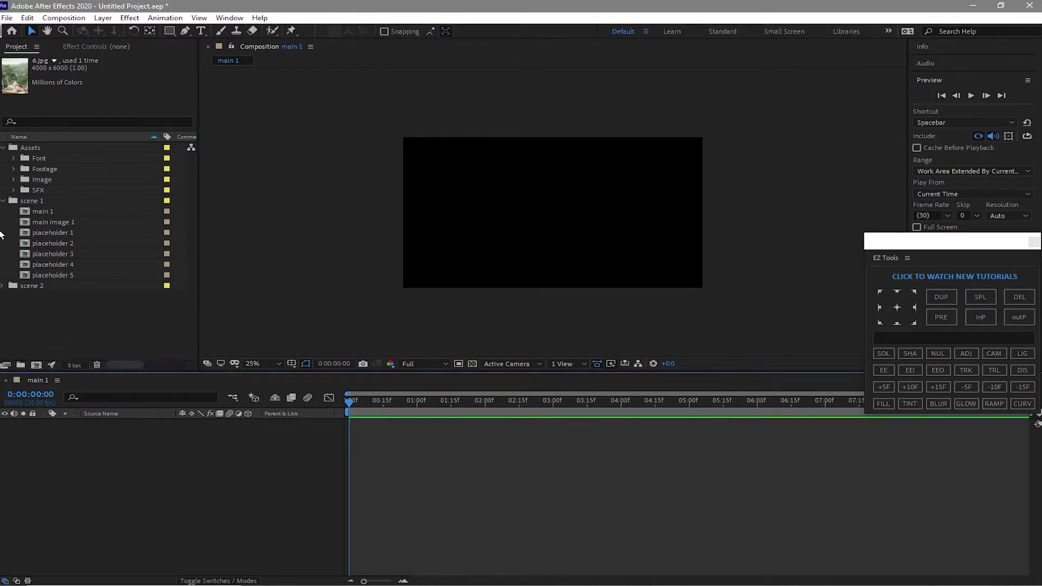
# - Add placeholder 1 through placeholder 5 to the main 1 composition as 3D layers scaled to 50%
pyautogui.moveTo(6, 227); pyautogui.dragTo(156, 501)
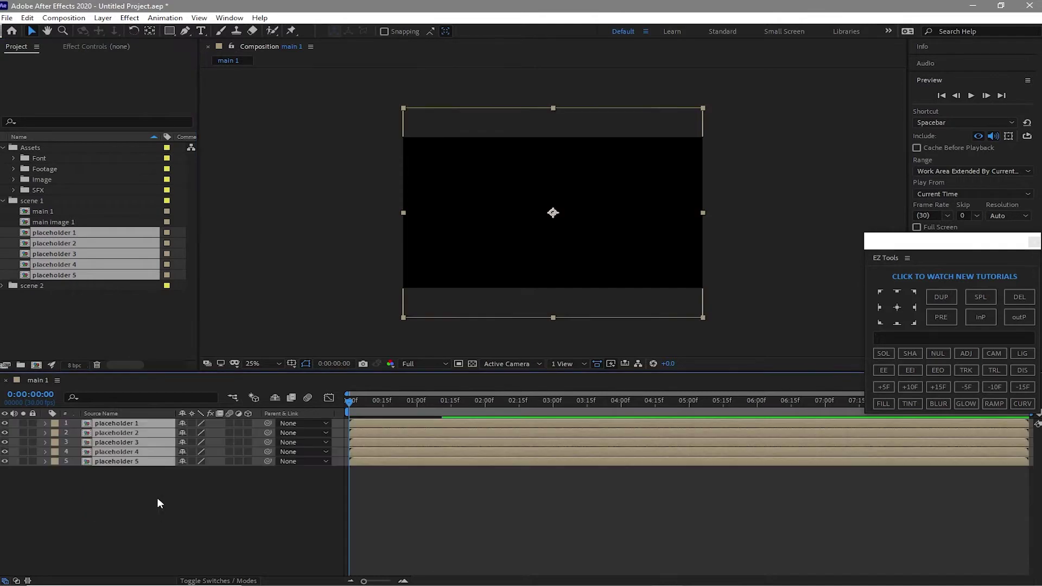
pyautogui.click(249, 422)
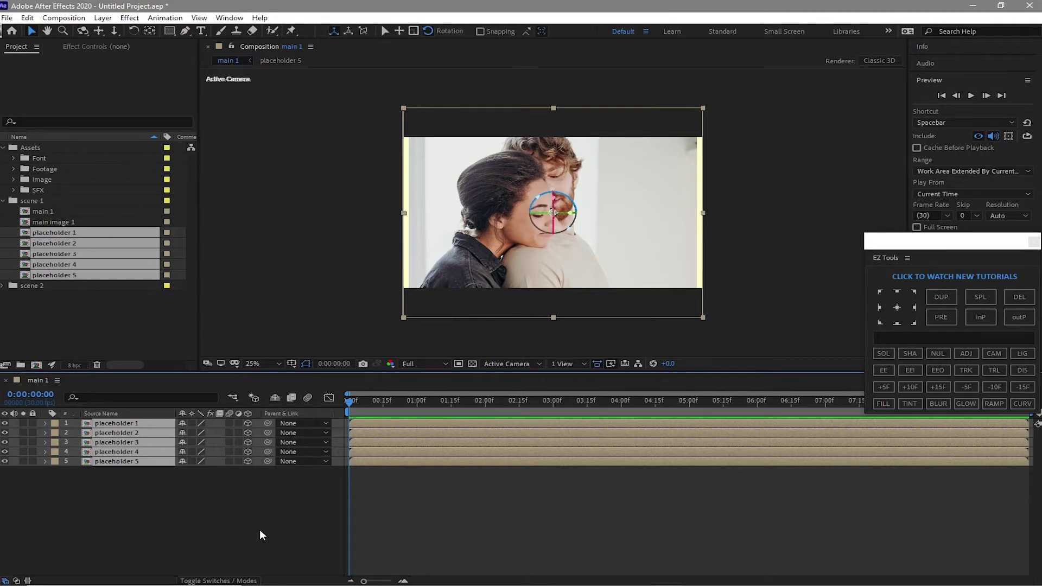
pyautogui.press('s')
pyautogui.click(197, 508)
pyautogui.write('5')
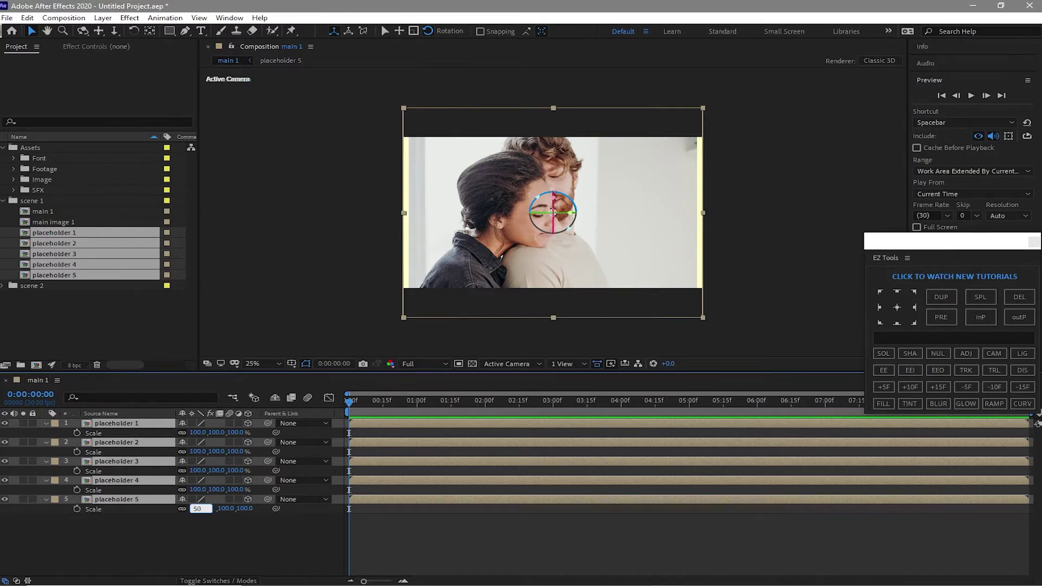
pyautogui.write('0')
pyautogui.press('Return')
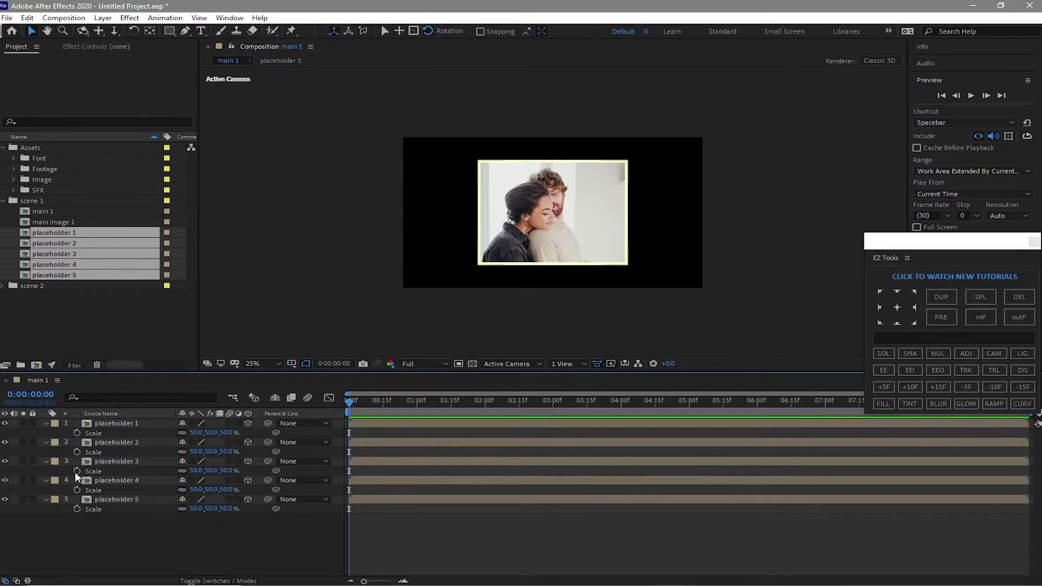
pyautogui.moveTo(99, 529); pyautogui.dragTo(50, 425)
pyautogui.click(47, 425)
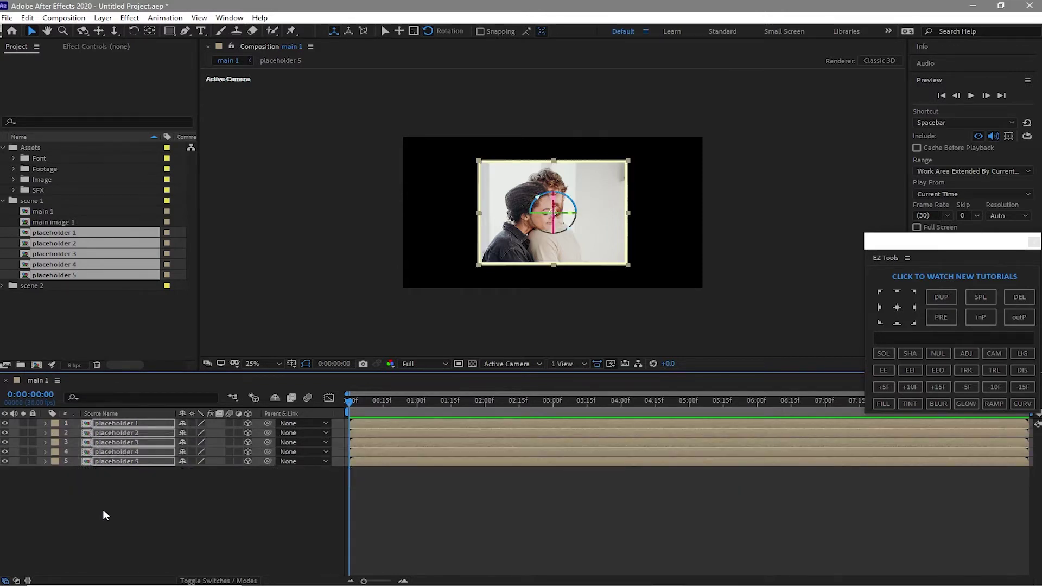
pyautogui.click(103, 509)
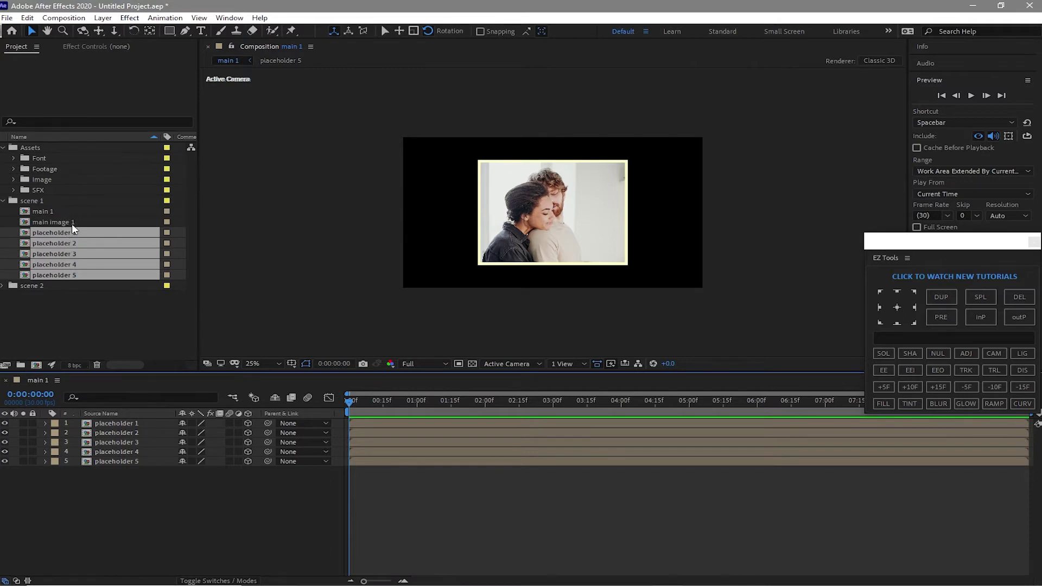
# - Insert main image 1 between placeholder 3 and placeholder 4 in main 1 as a 3D layer with a Green label
pyautogui.moveTo(71, 223); pyautogui.dragTo(103, 449)
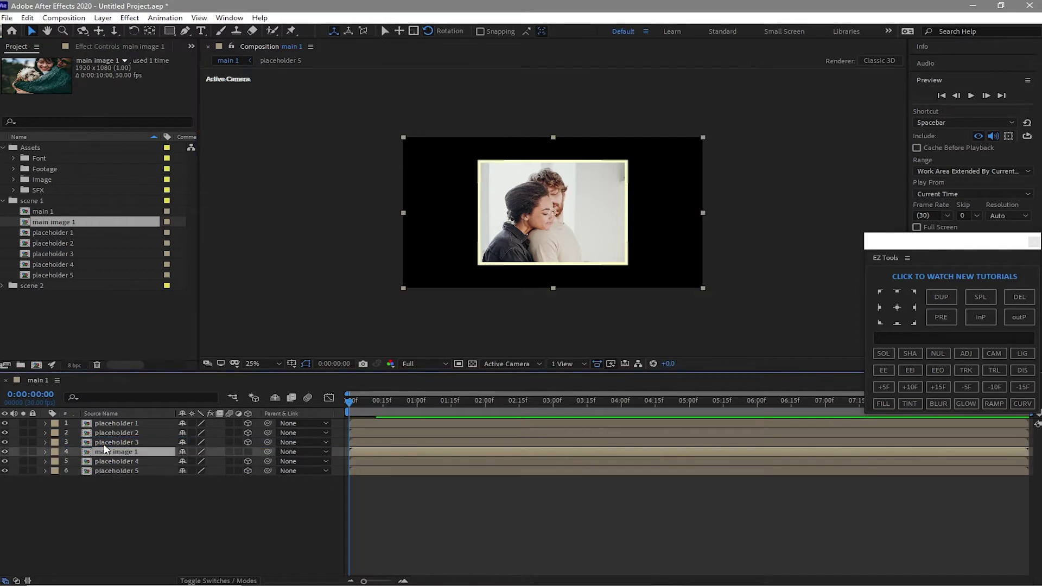
pyautogui.click(248, 452)
pyautogui.click(55, 452)
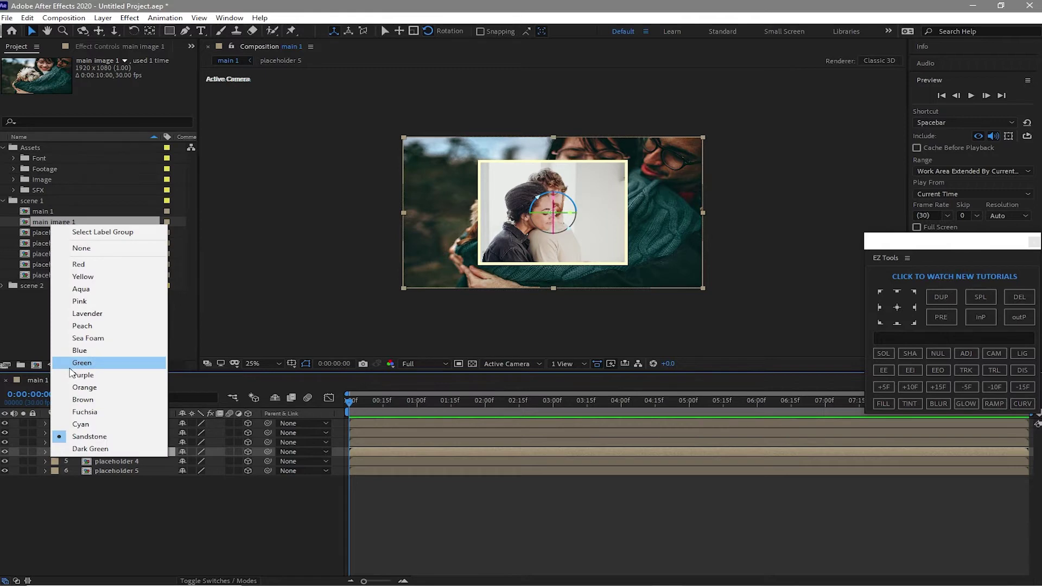
pyautogui.click(71, 365)
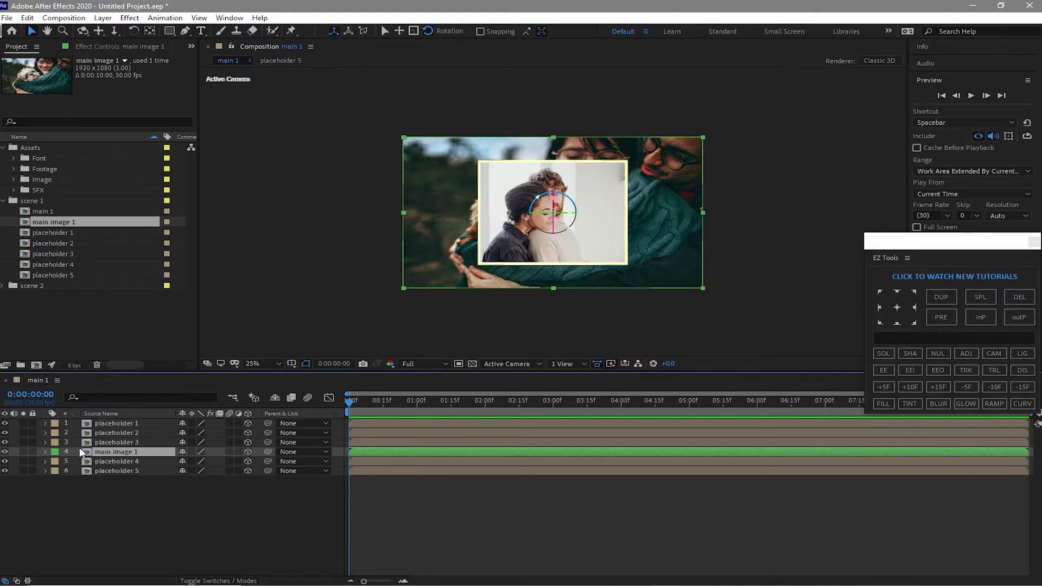
# - Set the scale of the main image 1 layer to 70%
pyautogui.press('s')
pyautogui.click(198, 461)
pyautogui.write('70')
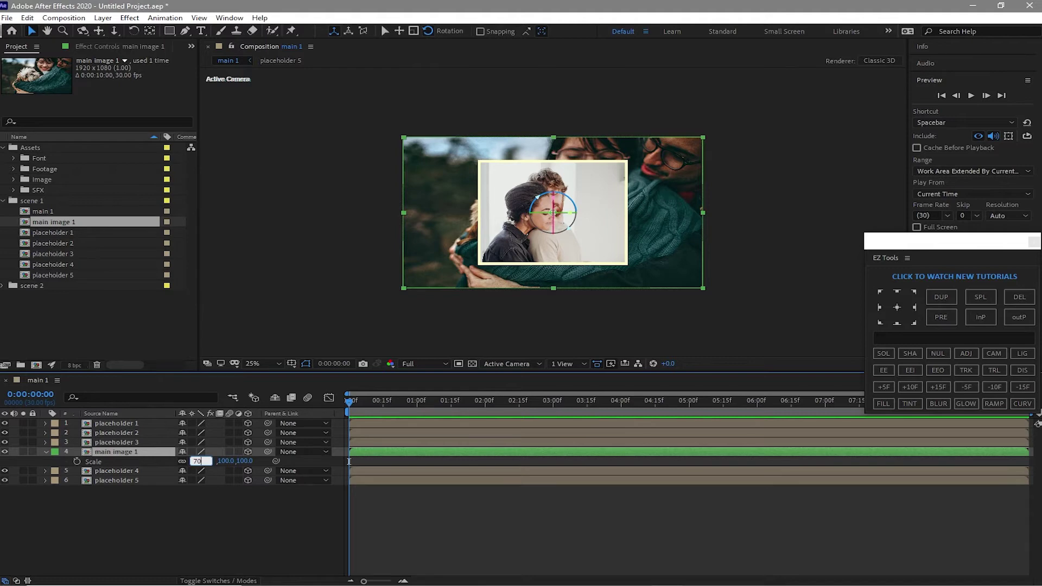
pyautogui.click(349, 462)
pyautogui.click(44, 452)
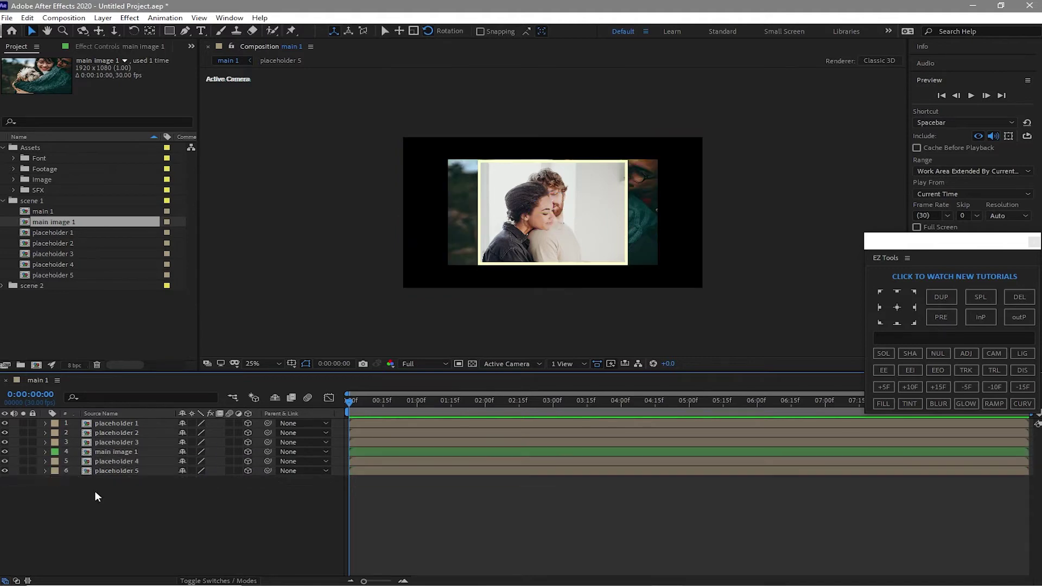
# - Add a two-node camera with the 50mm preset to the main 1 composition
pyautogui.click(102, 17)
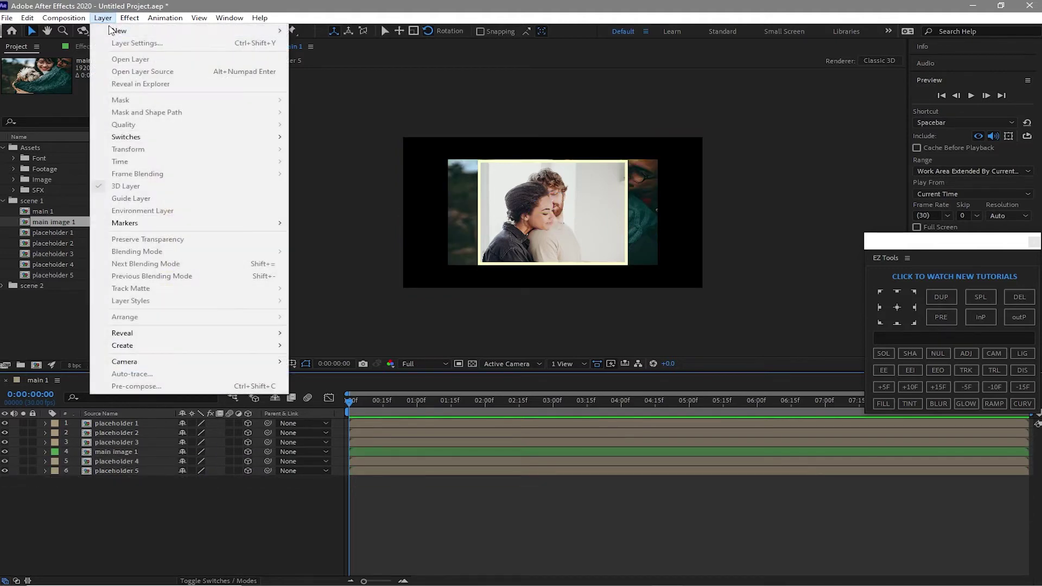
pyautogui.moveTo(166, 32)
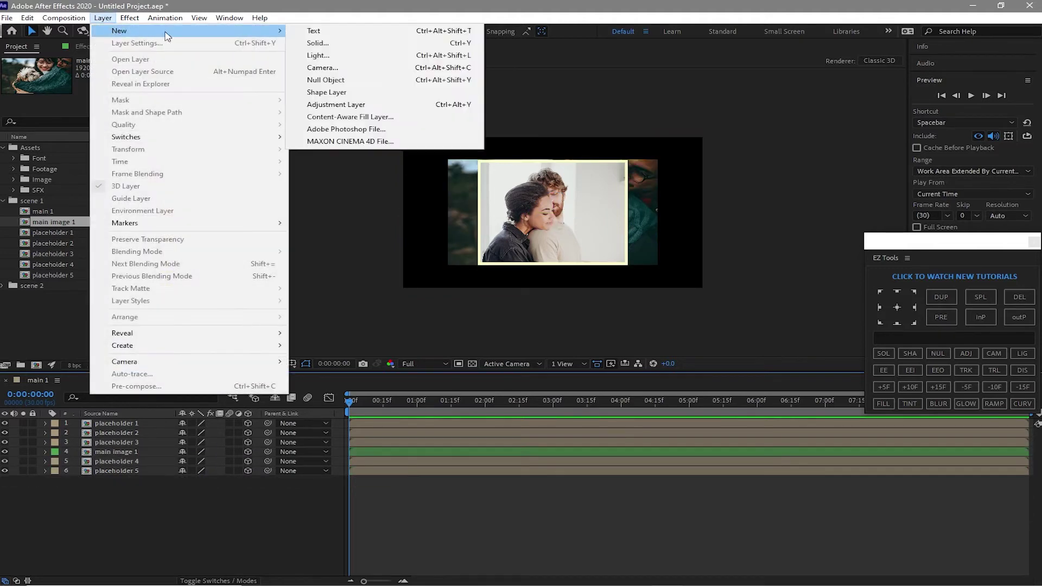
pyautogui.click(315, 69)
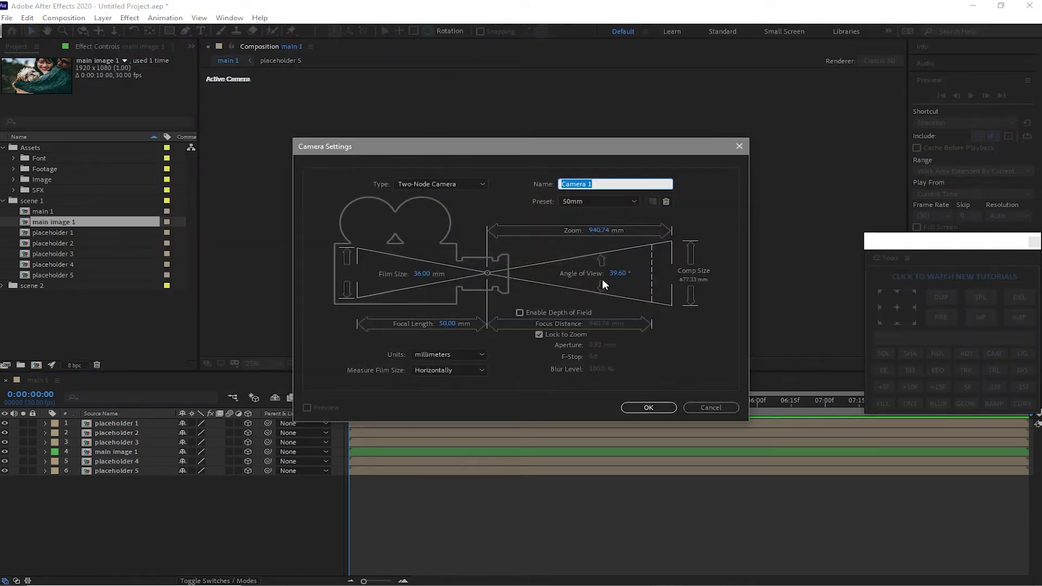
pyautogui.click(654, 408)
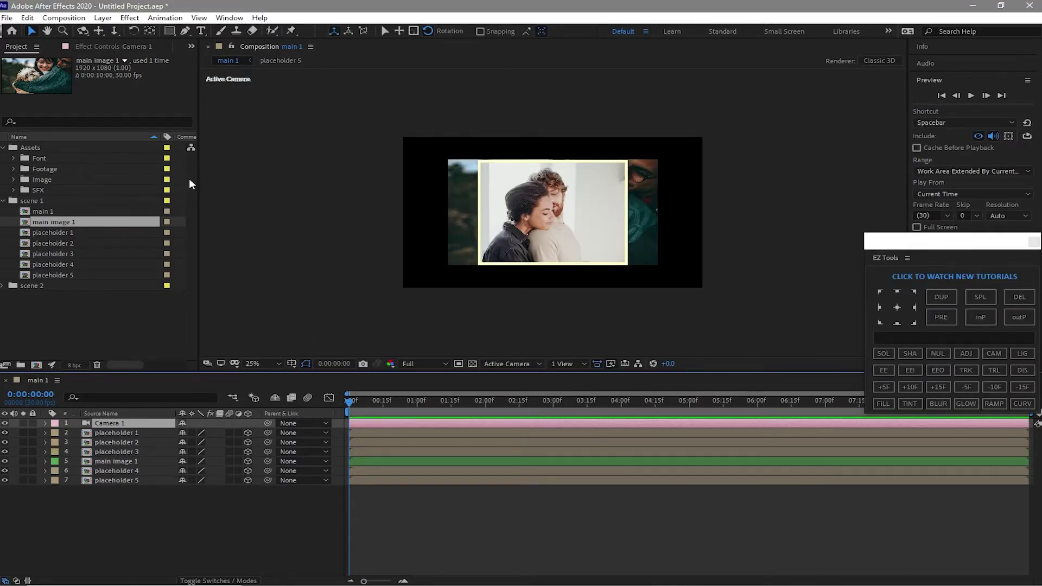
# - Add a null object above the camera in main 1 and make it a 3D layer
pyautogui.click(102, 17)
pyautogui.moveTo(116, 31)
pyautogui.click(326, 80)
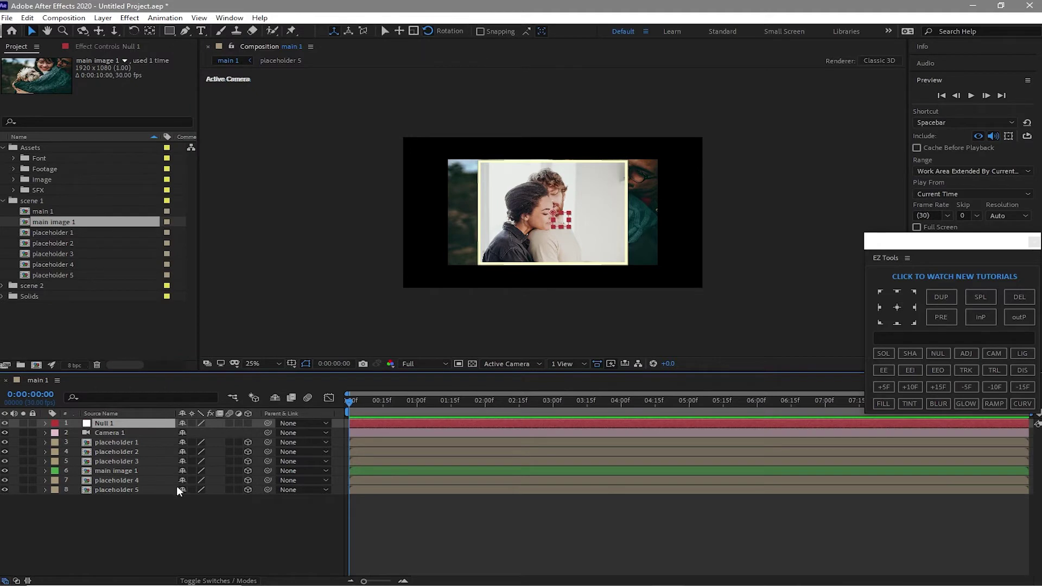
pyautogui.click(248, 424)
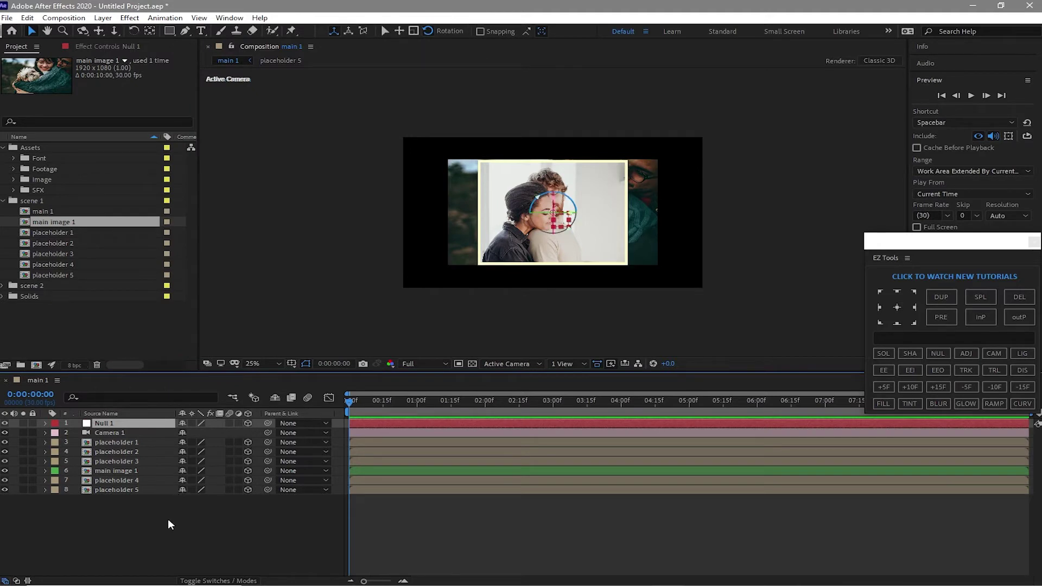
pyautogui.click(168, 519)
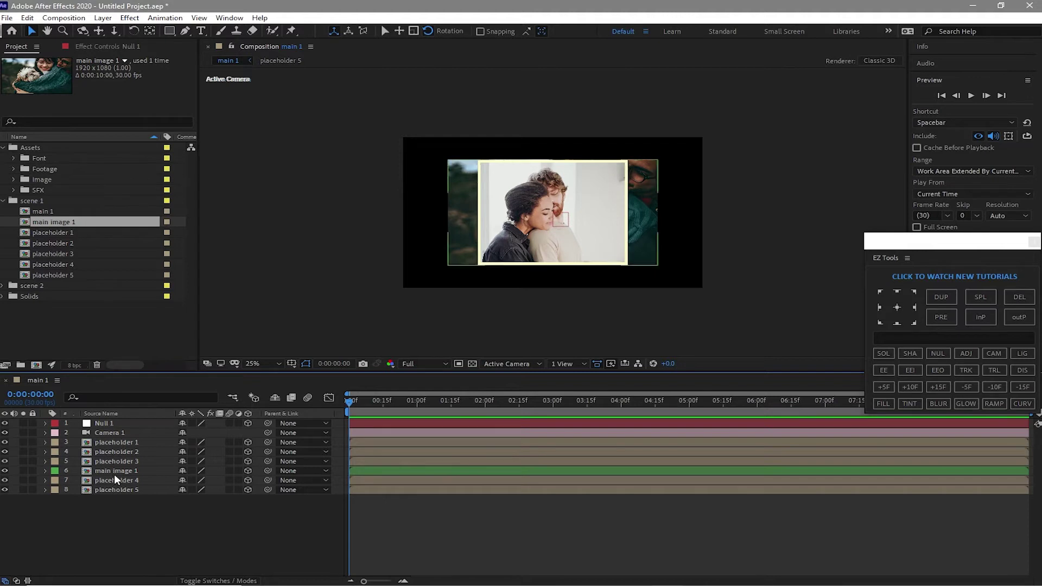
# - Reveal the rotation and position properties of the placeholder 1, placeholder 2 and placeholder 3 layers
pyautogui.moveTo(17, 442); pyautogui.dragTo(68, 457)
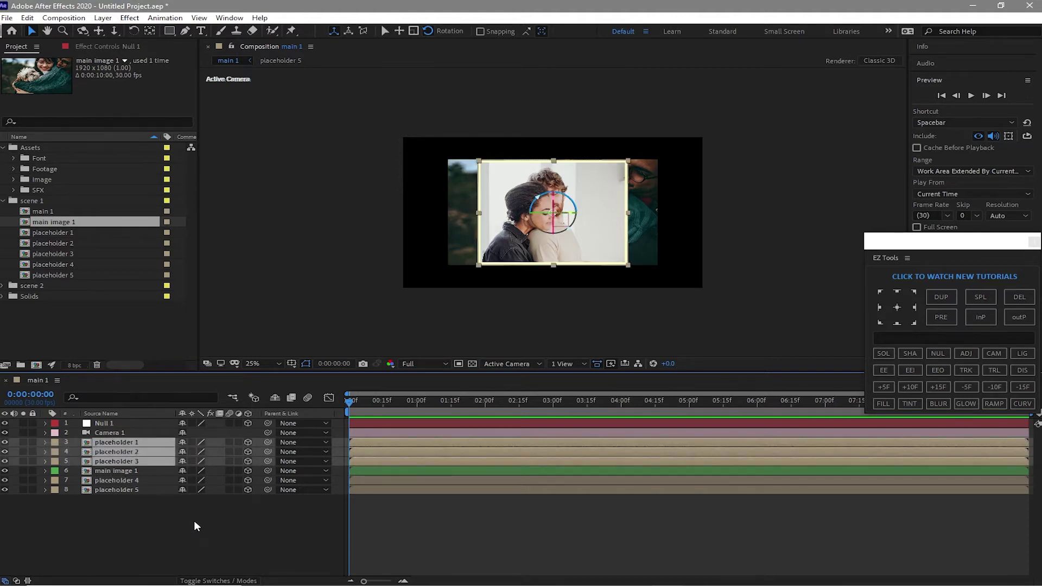
pyautogui.press('r')
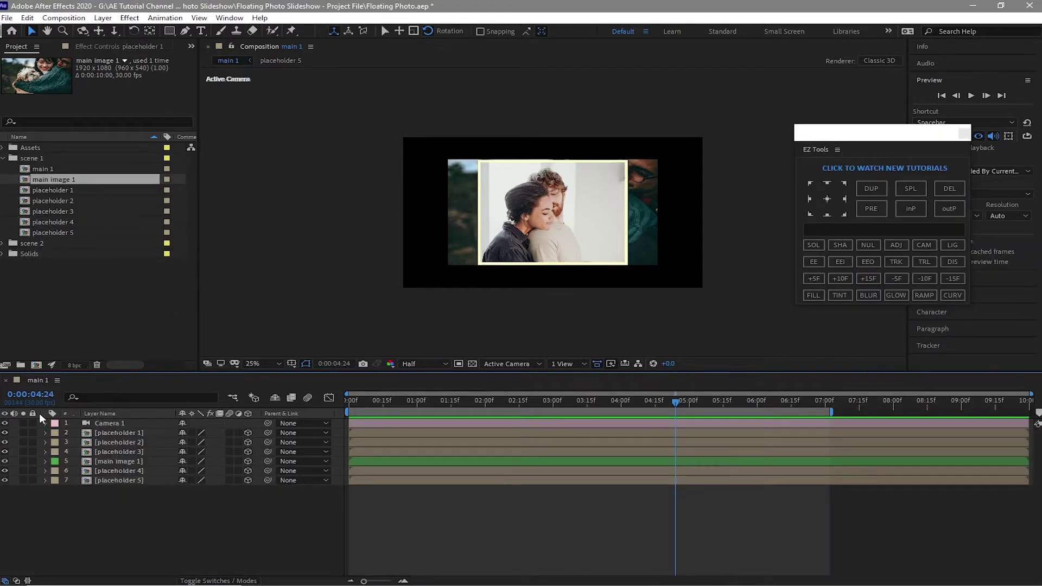
pyautogui.moveTo(13, 432); pyautogui.dragTo(38, 455)
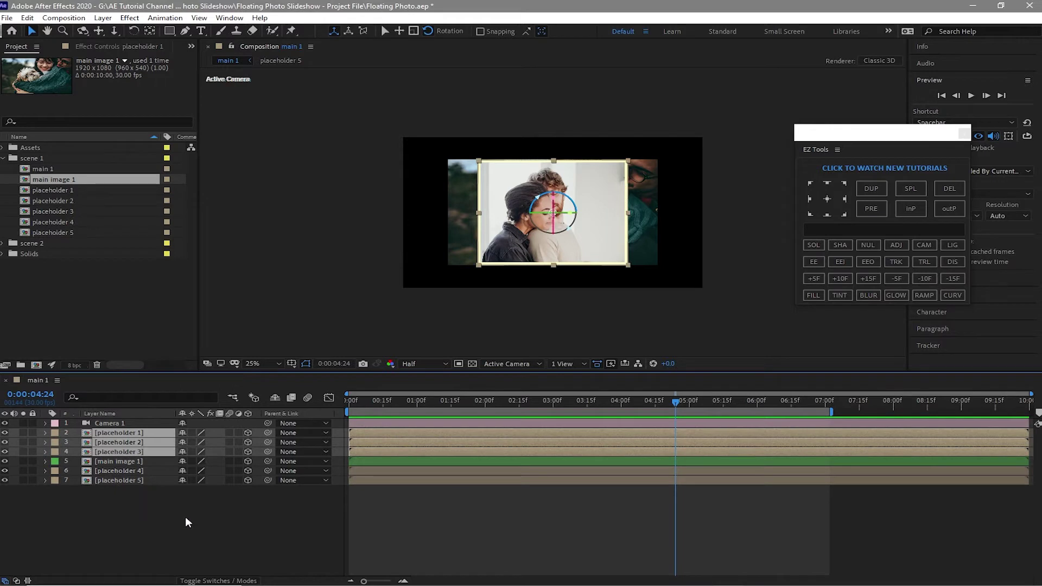
pyautogui.press('r')
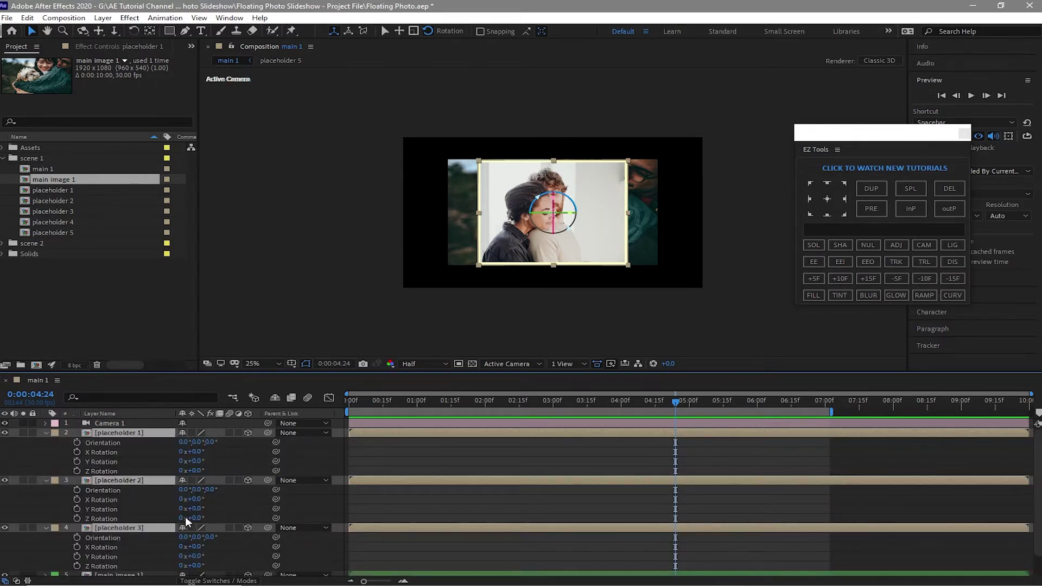
pyautogui.hotkey('shift', 'p')
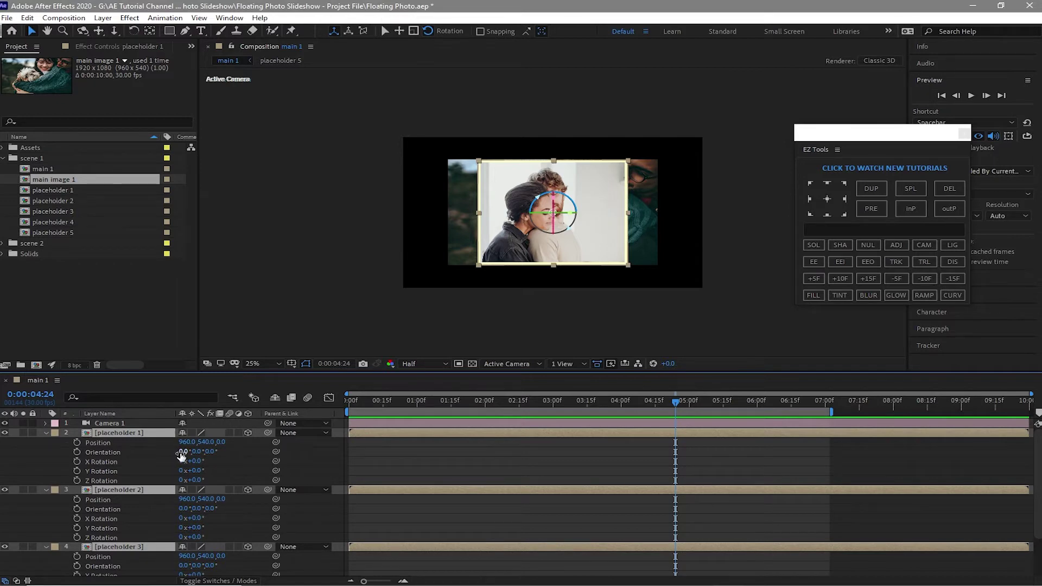
# - Set placeholder 1's orientation to 326°, 349°, 0° and move it to about 231, 19 at the frame's upper-left corner
pyautogui.click(216, 325)
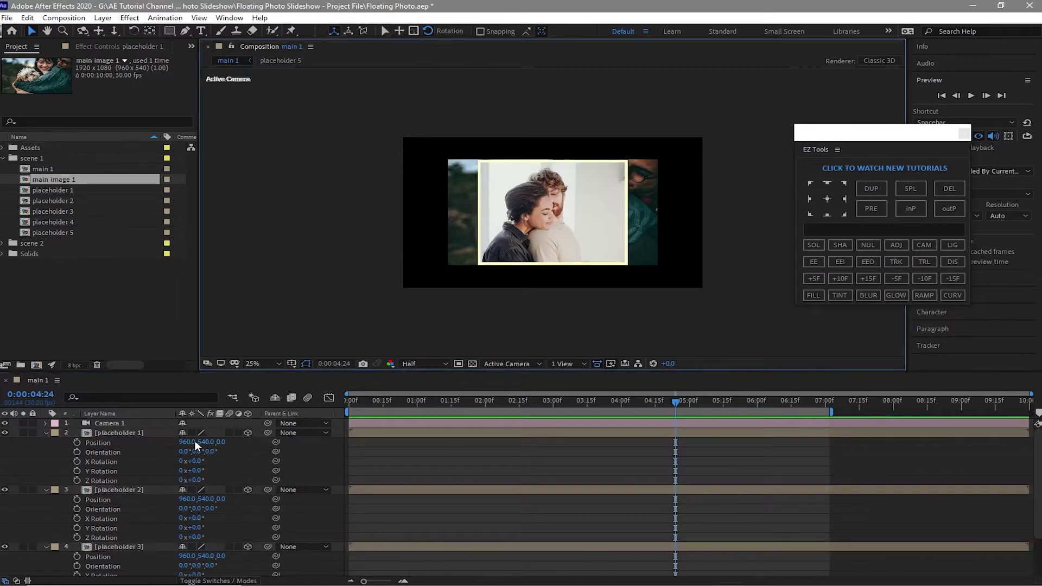
pyautogui.moveTo(186, 452)
pyautogui.mouseDown()
pyautogui.moveTo(151, 448)
pyautogui.moveTo(210, 458)
pyautogui.moveTo(184, 454)
pyautogui.moveTo(197, 456)
pyautogui.mouseUp()
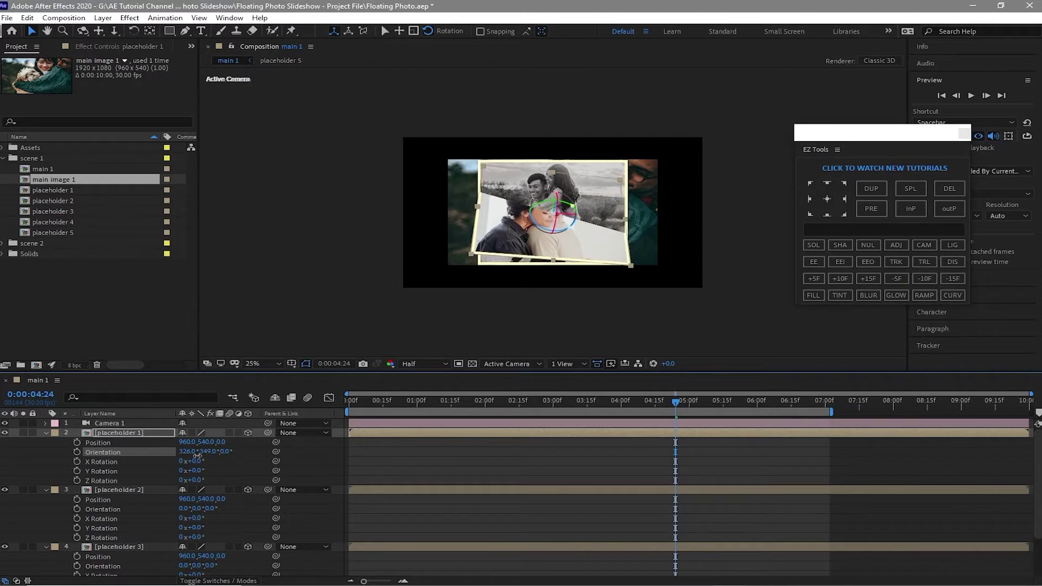
pyautogui.moveTo(473, 232); pyautogui.dragTo(378, 162)
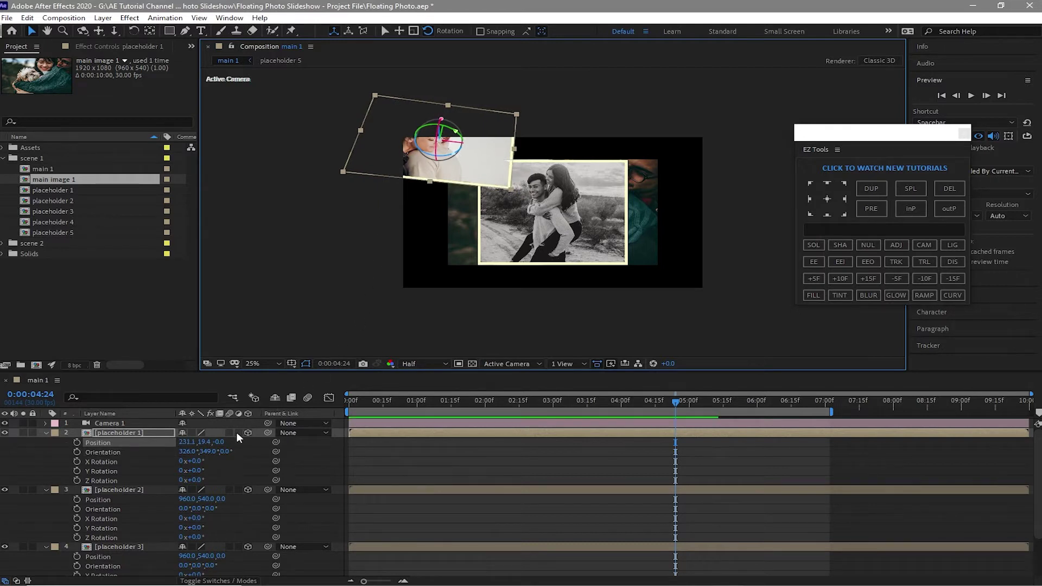
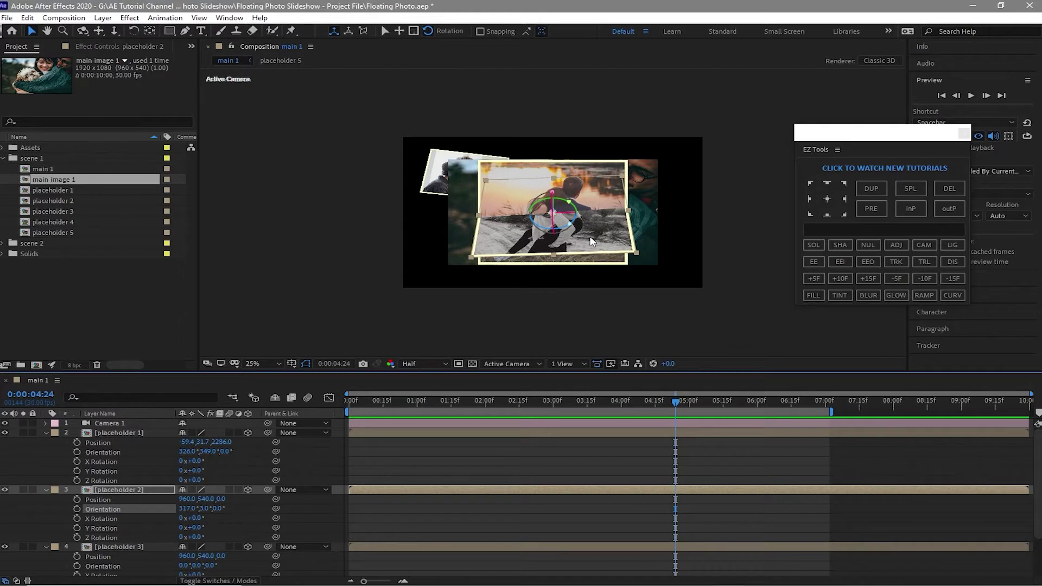
# - Move placeholder 2 to the frame's upper-right corner and push it back in depth, at about 2175, -157, 2237
pyautogui.moveTo(592, 241); pyautogui.dragTo(659, 165)
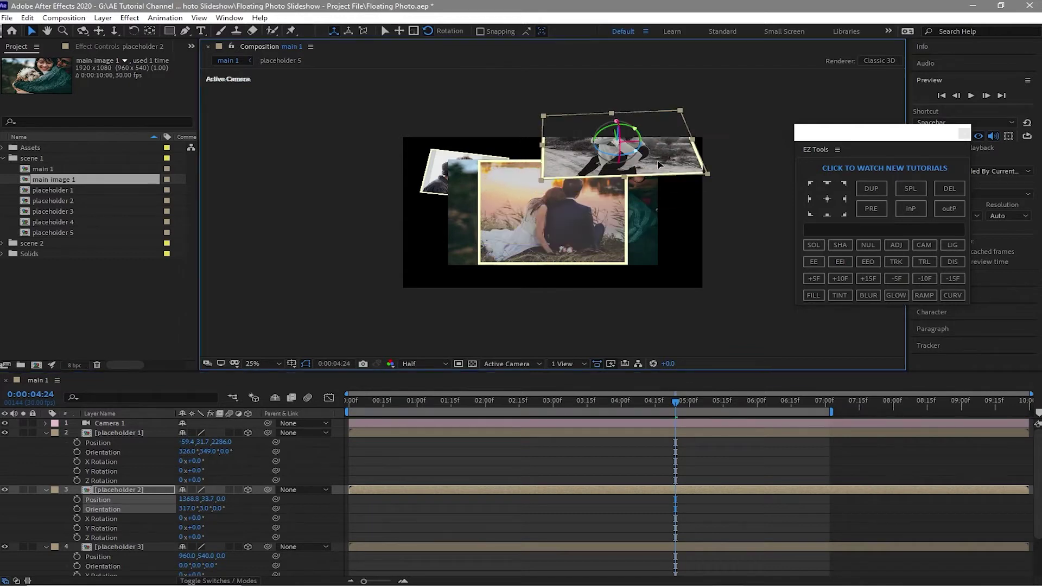
pyautogui.moveTo(221, 499); pyautogui.dragTo(893, 449)
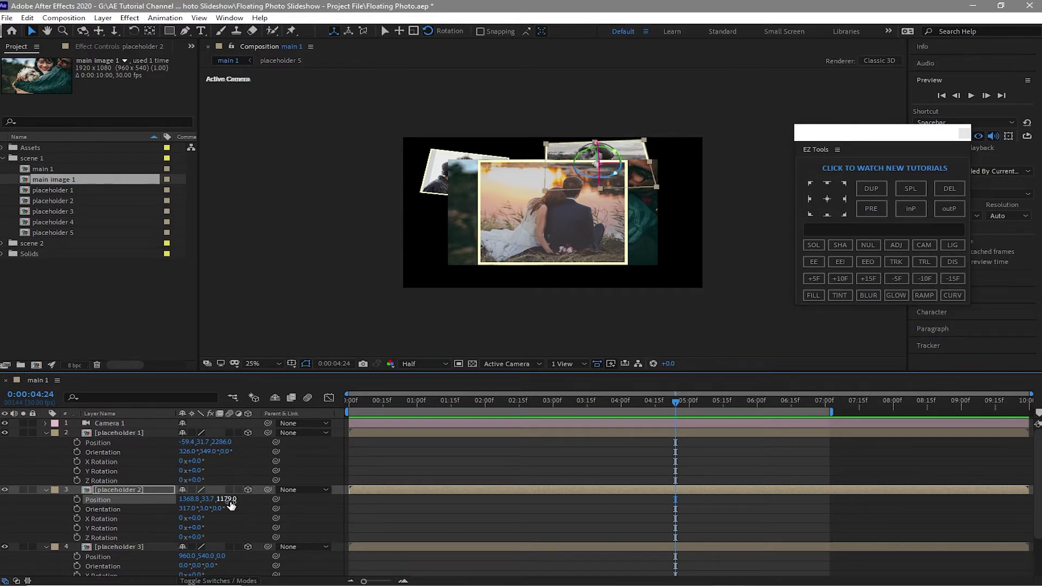
pyautogui.moveTo(227, 500); pyautogui.dragTo(435, 503)
pyautogui.moveTo(595, 166); pyautogui.dragTo(657, 160)
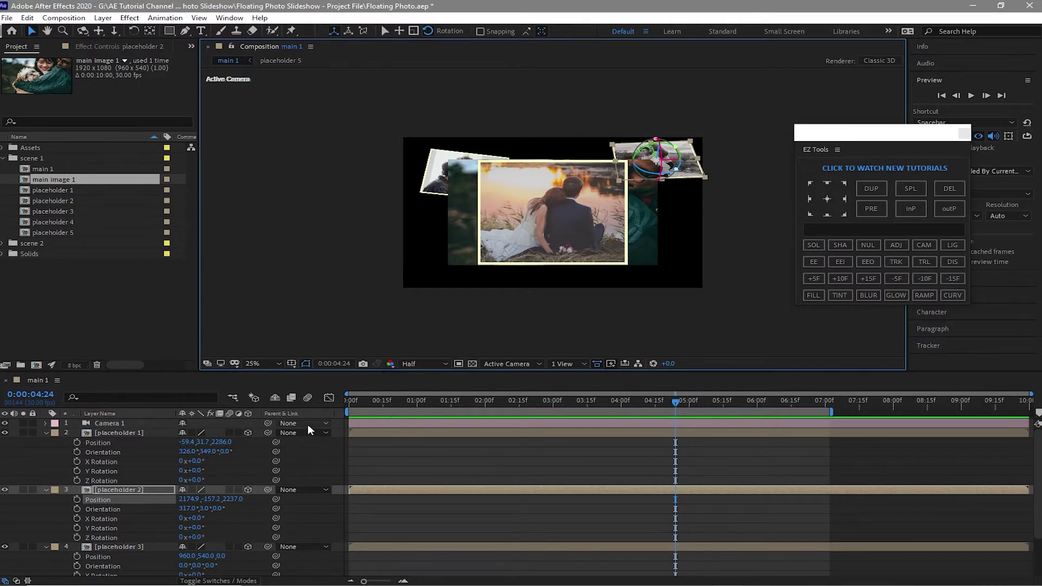
# - Set placeholder 3's orientation to 317°, 32°, 0° and place it beyond the main image's lower-right corner at about 2605, 921, 2087
pyautogui.scroll(-2, 167, 538)
pyautogui.moveTo(184, 528); pyautogui.dragTo(671, 168)
pyautogui.click(672, 168)
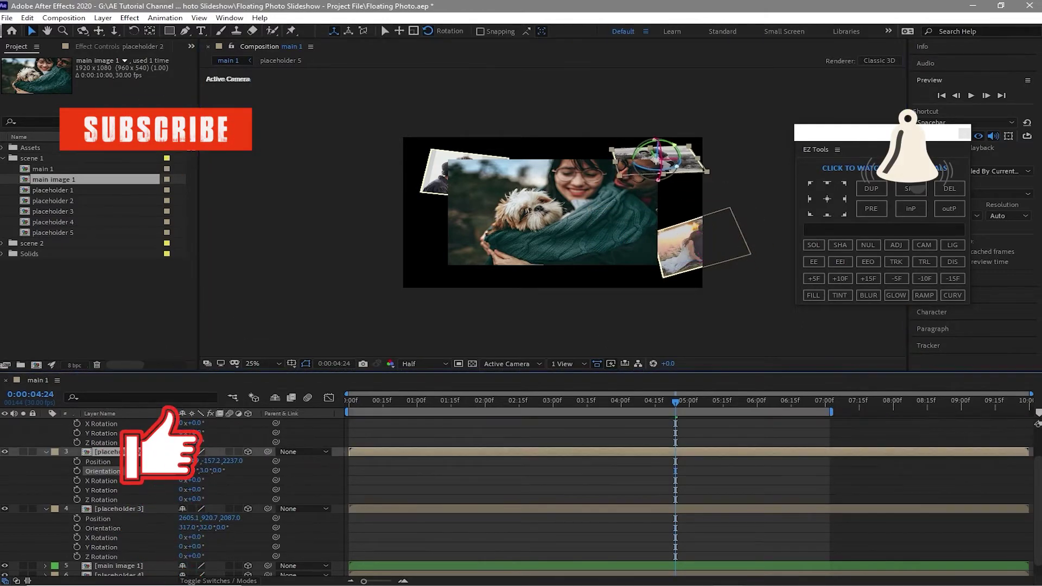
# - Set placeholder 4's orientation to 327°, 352°, 0° and move it below the main image to about 973, 1057, -352
pyautogui.scroll(-1, 225, 478)
pyautogui.scroll(-3, 245, 549)
pyautogui.click(158, 533)
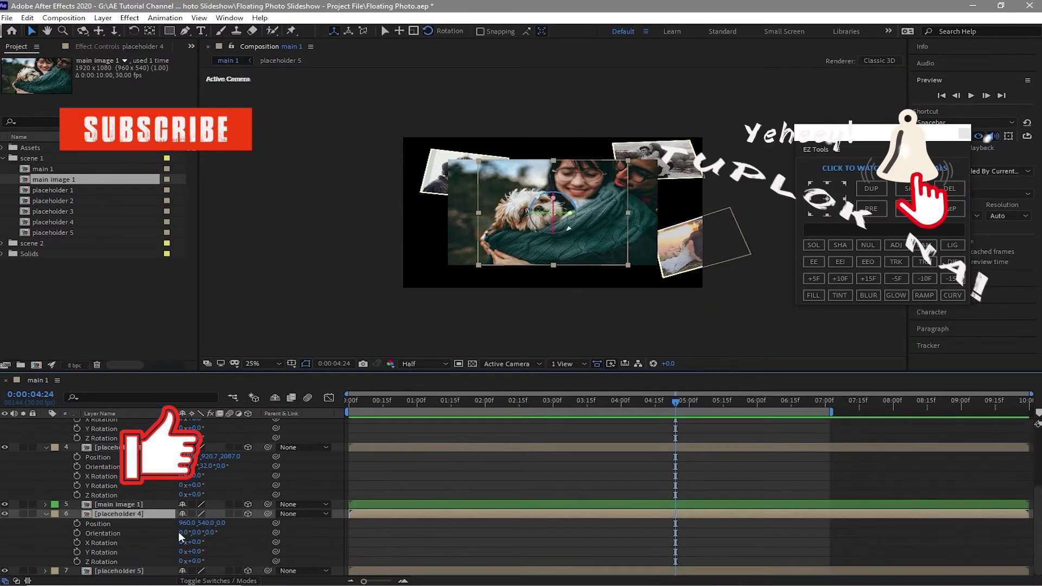
pyautogui.moveTo(181, 534); pyautogui.dragTo(215, 536)
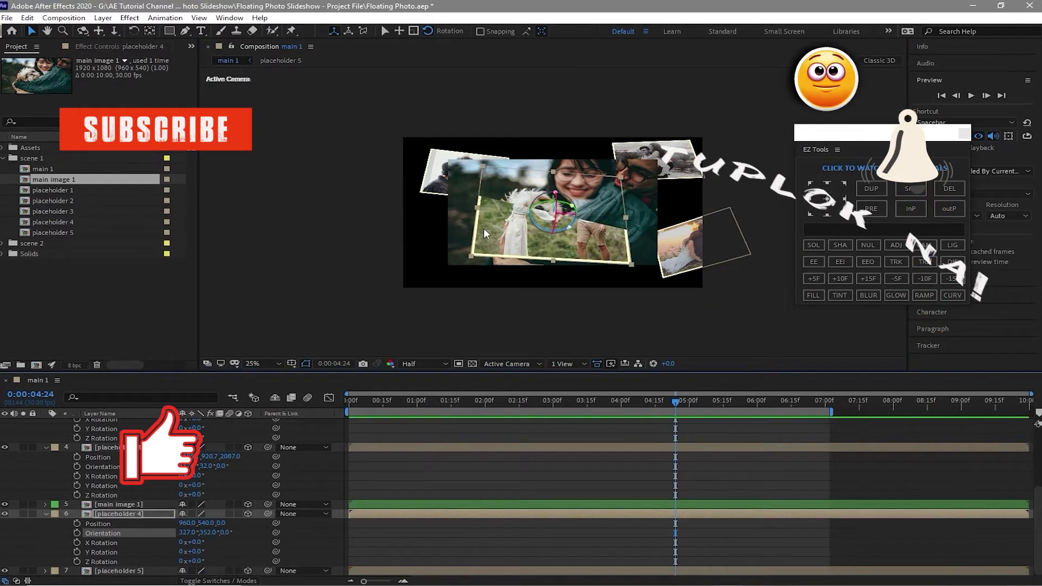
pyautogui.moveTo(484, 228); pyautogui.dragTo(491, 318)
# - Reveal placeholder 5's position and rotation properties, set its orientation to 341°, 302°, 1° and move it to about 117, 776, 0
pyautogui.click(119, 571)
pyautogui.press('p')
pyautogui.hotkey('shift', 'r')
pyautogui.scroll(-3, 130, 565)
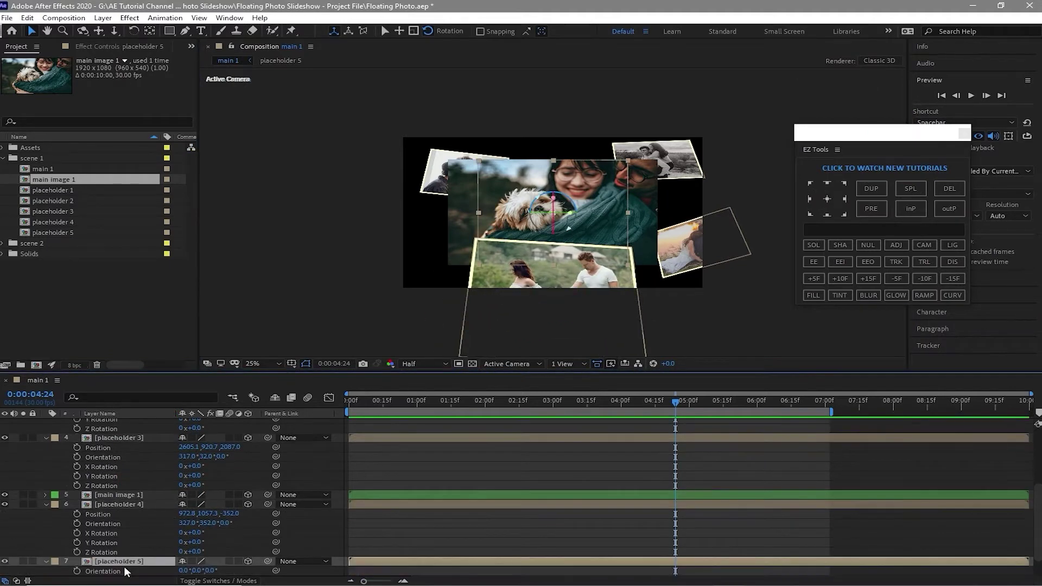
pyautogui.moveTo(185, 533); pyautogui.dragTo(166, 533)
pyautogui.moveTo(211, 533); pyautogui.dragTo(233, 532)
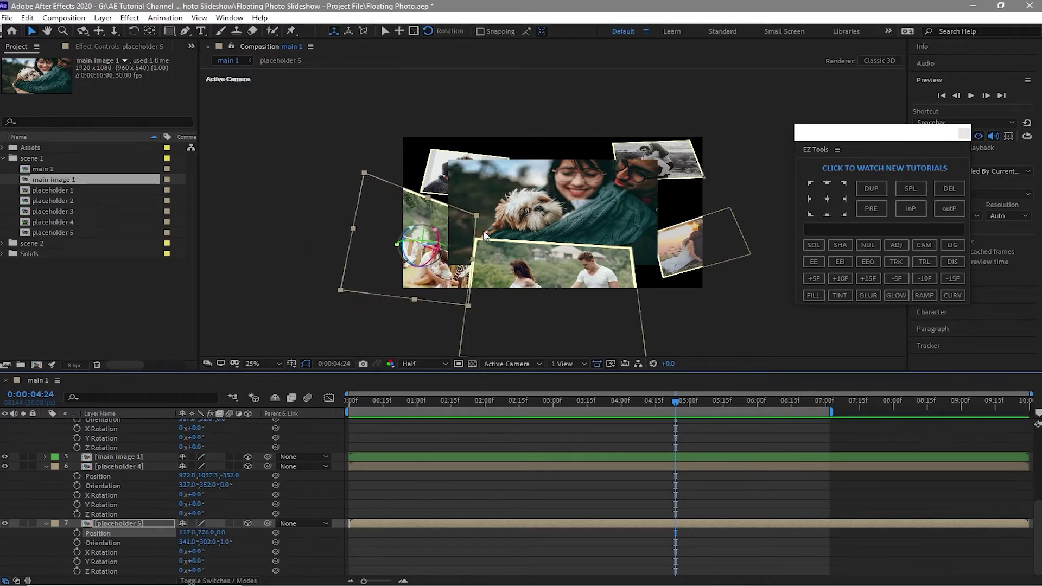
# - Raise placeholder 1 above the main image and reposition placeholder 5 to about -596, 715, 2165 with orientation 334°, 318°, 1°
pyautogui.click(456, 139)
pyautogui.moveTo(456, 139); pyautogui.dragTo(404, 204)
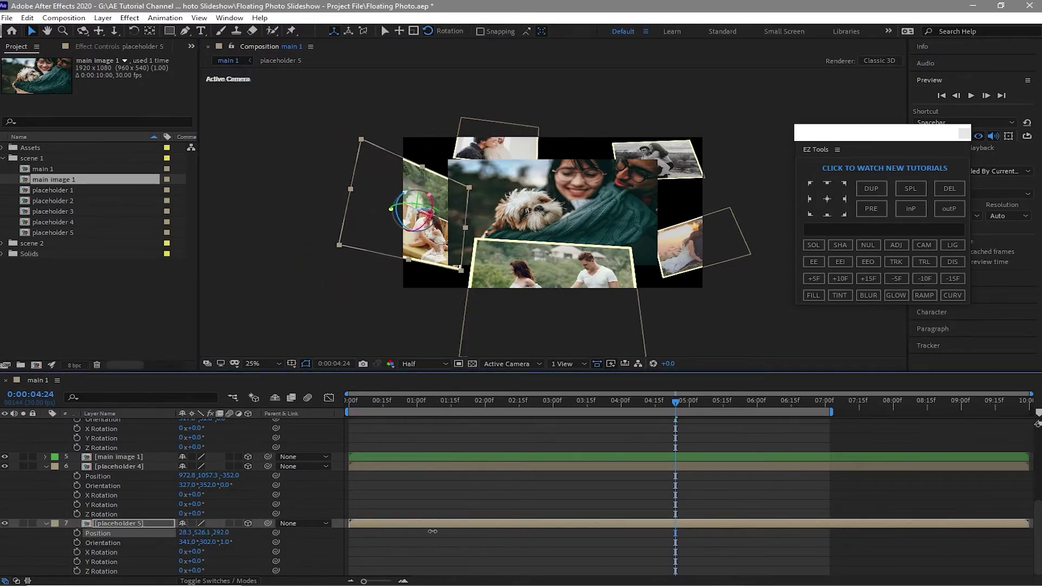
pyautogui.moveTo(184, 542); pyautogui.dragTo(207, 542)
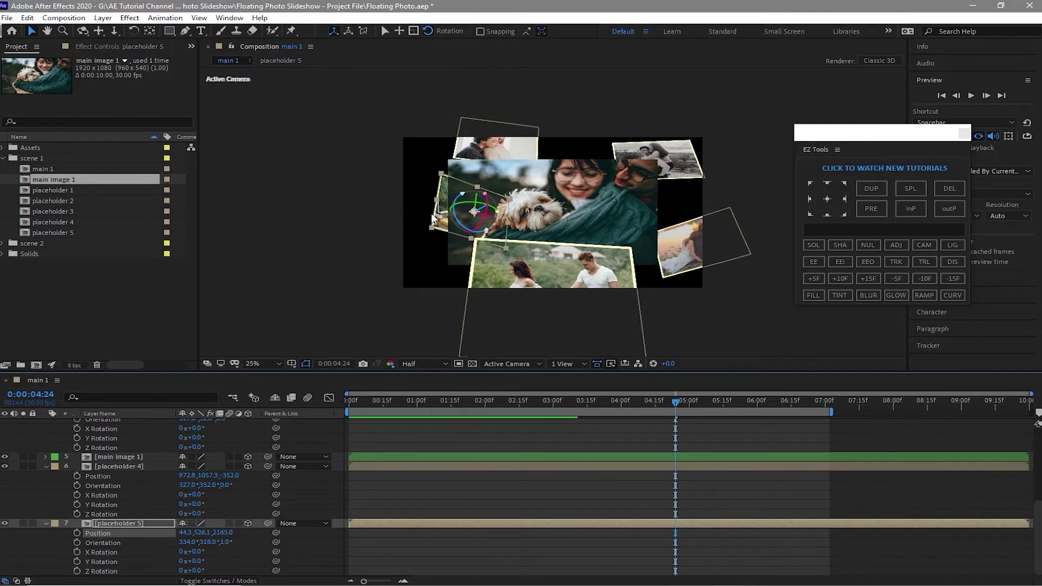
pyautogui.moveTo(408, 212); pyautogui.dragTo(381, 241)
# - Reposition placeholders 1 to 4 around the edges of the main image, moving placeholder 1 to about -259, -391
pyautogui.moveTo(494, 142); pyautogui.dragTo(431, 133)
pyautogui.moveTo(657, 158); pyautogui.dragTo(628, 143)
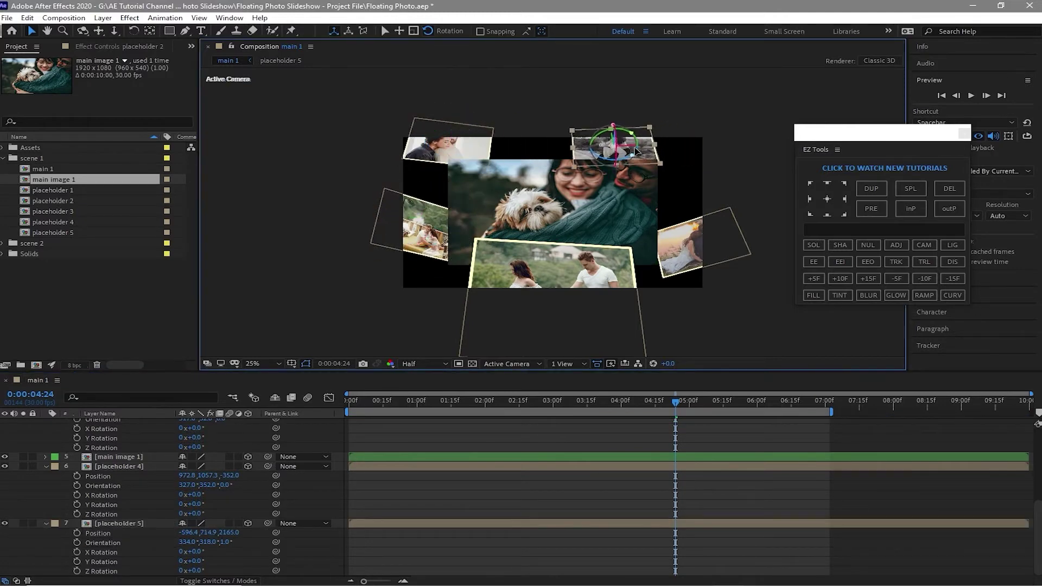
pyautogui.moveTo(681, 247); pyautogui.dragTo(697, 217)
pyautogui.moveTo(518, 263); pyautogui.dragTo(517, 283)
# - Collapse the properties of all placeholder layers and fine-tune placeholder 2's position along the upper edge of the main image
pyautogui.click(46, 467)
pyautogui.scroll(3, 44, 447)
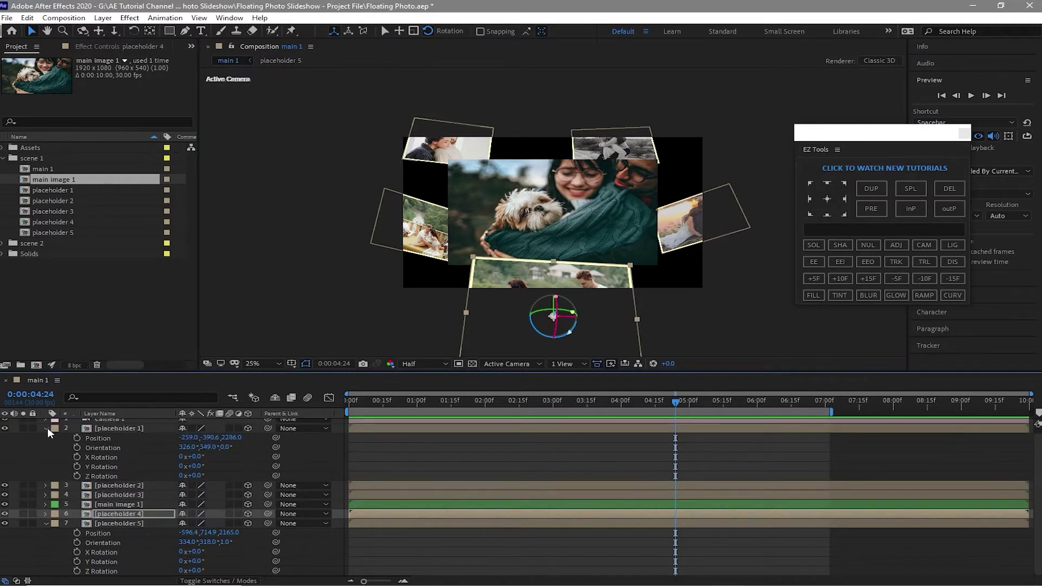
pyautogui.click(46, 481)
pyautogui.click(593, 137)
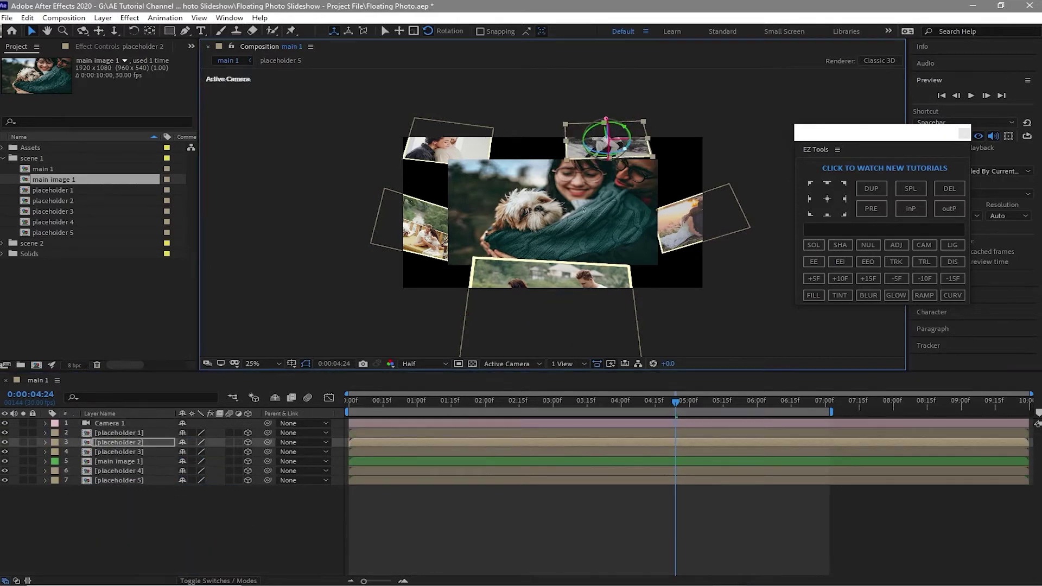
# - Add a new null object to main 1 and move it above Camera 1 in the layer stack
pyautogui.moveTo(526, 572)
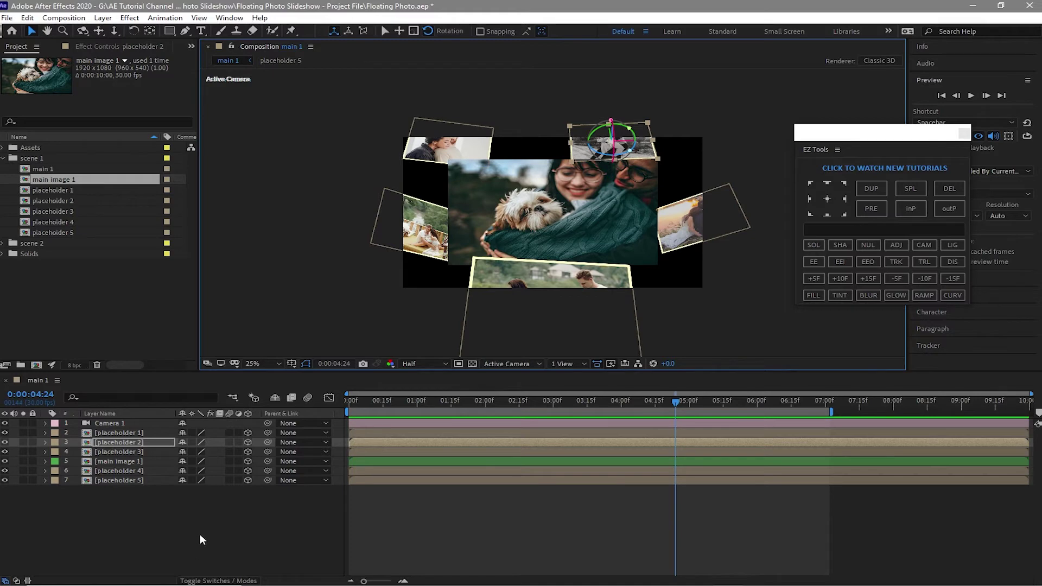
pyautogui.click(103, 18)
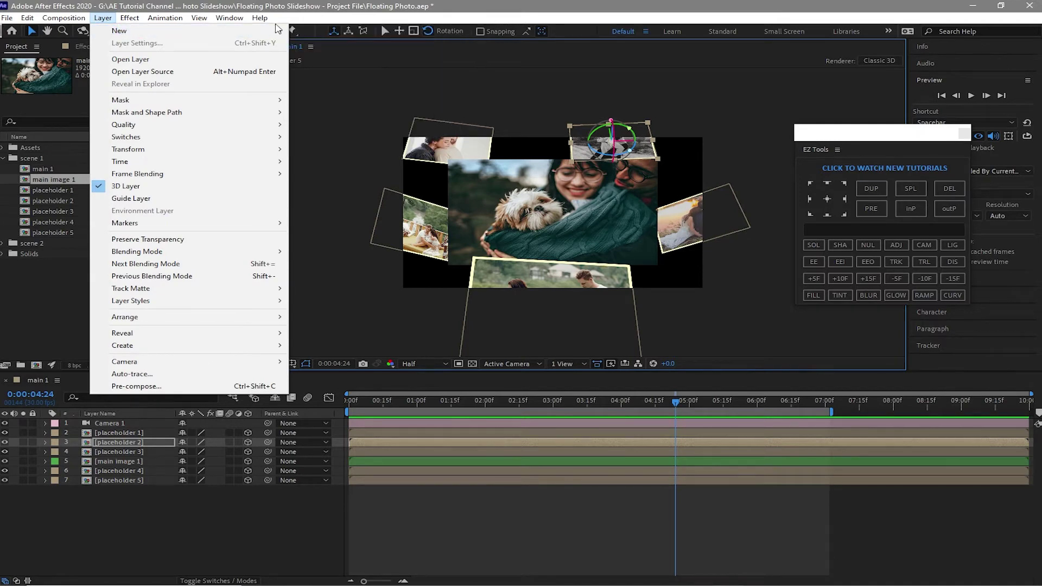
pyautogui.moveTo(278, 30)
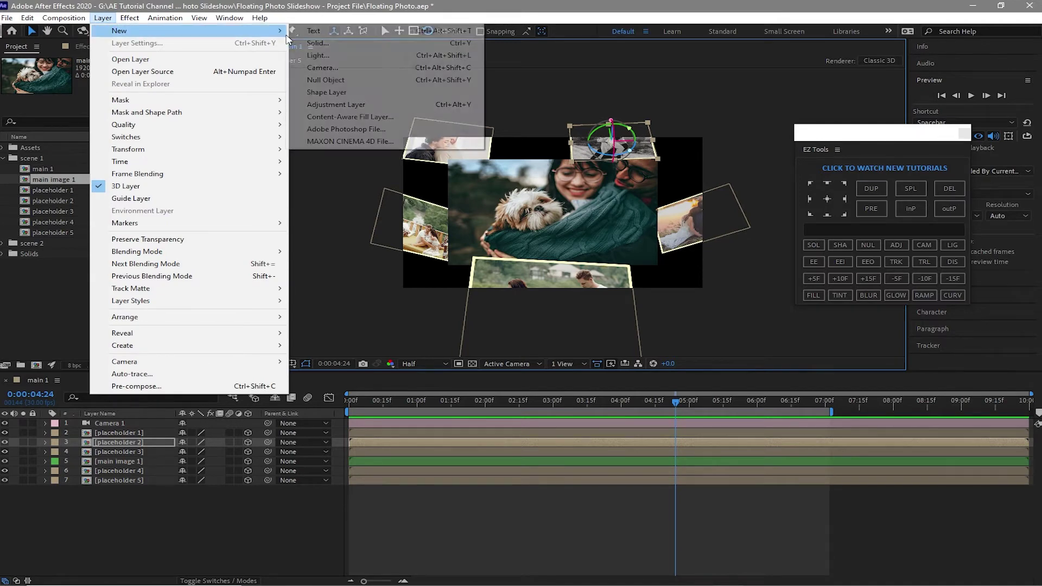
pyautogui.click(342, 86)
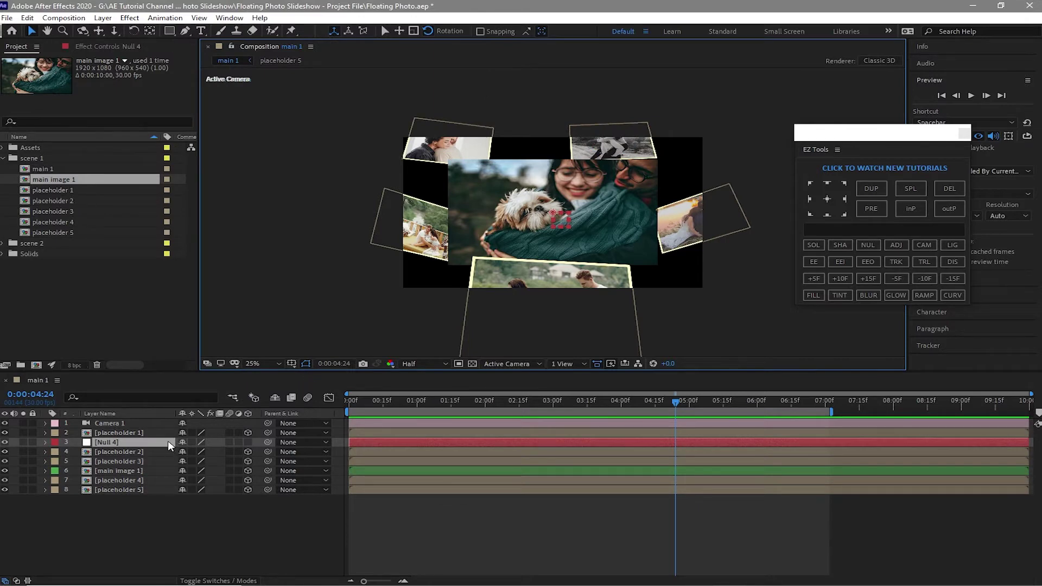
pyautogui.moveTo(168, 439)
pyautogui.mouseDown()
pyautogui.moveTo(165, 416)
pyautogui.moveTo(167, 425)
pyautogui.mouseUp()
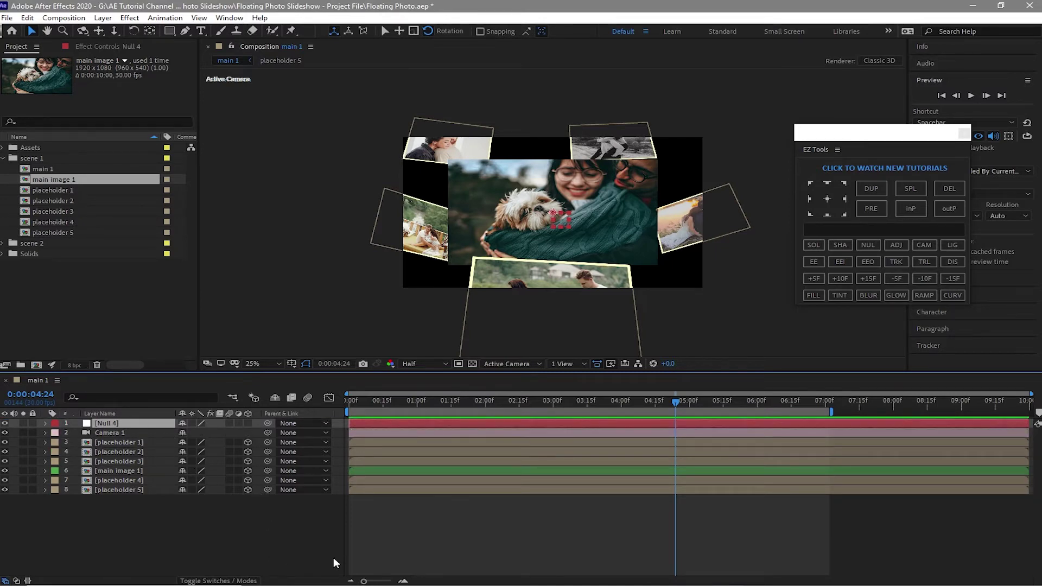
# - Reveal the new null's rotation property and rename the null layer to Rotation
pyautogui.press('r')
pyautogui.rightClick(166, 423)
pyautogui.click(200, 402)
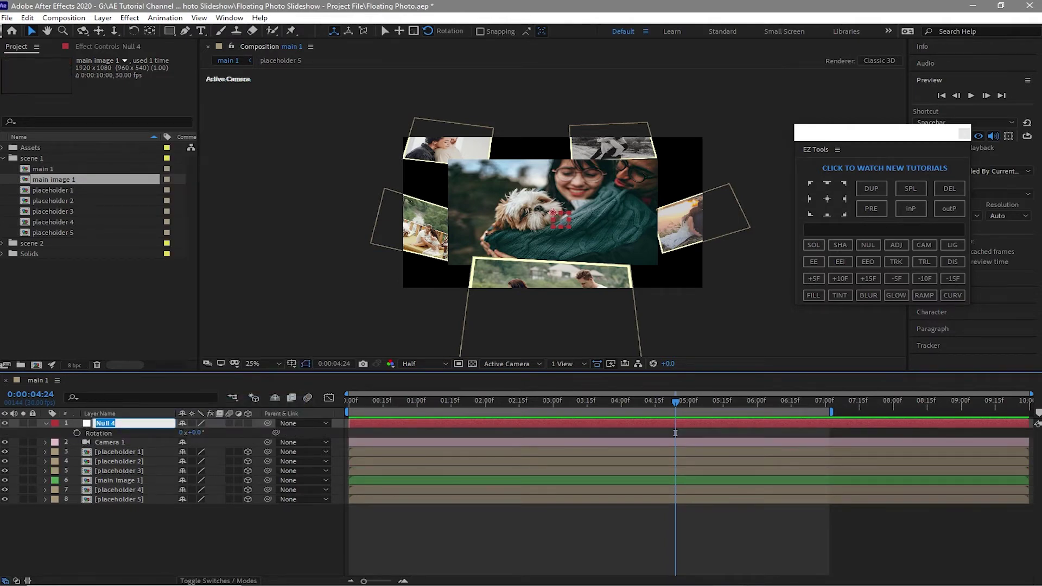
pyautogui.write('Rotation')
pyautogui.click(93, 541)
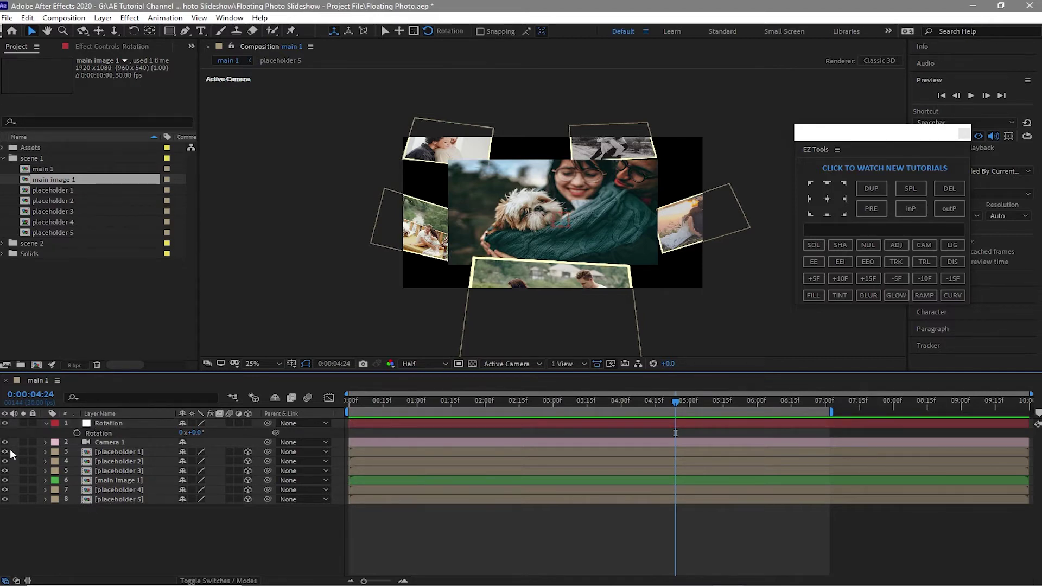
# - Parent placeholders 1 to 5 to the Rotation null, leaving main image 1 unparented
pyautogui.moveTo(12, 454); pyautogui.dragTo(14, 472)
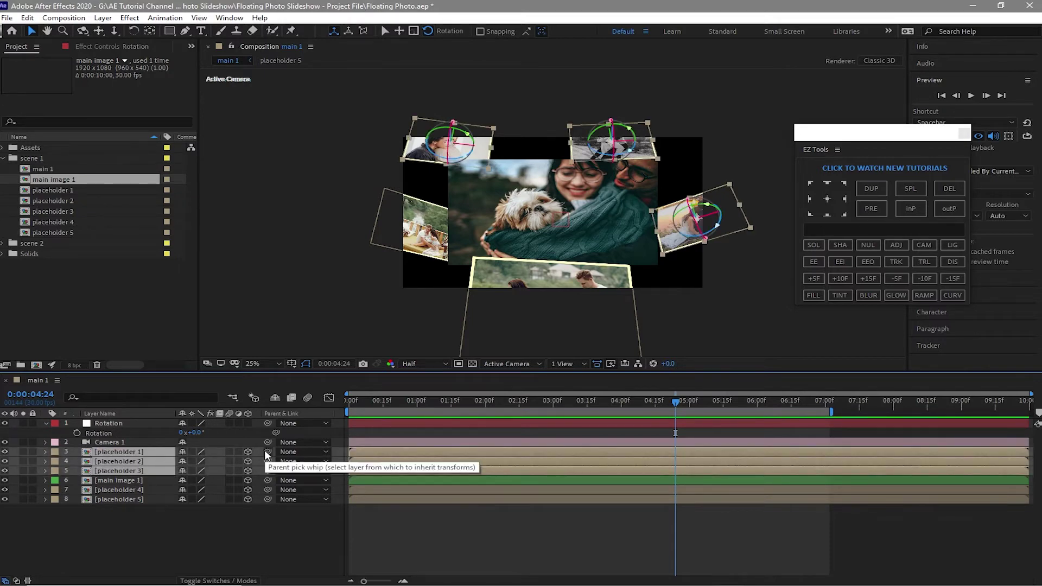
pyautogui.moveTo(265, 451); pyautogui.dragTo(140, 424)
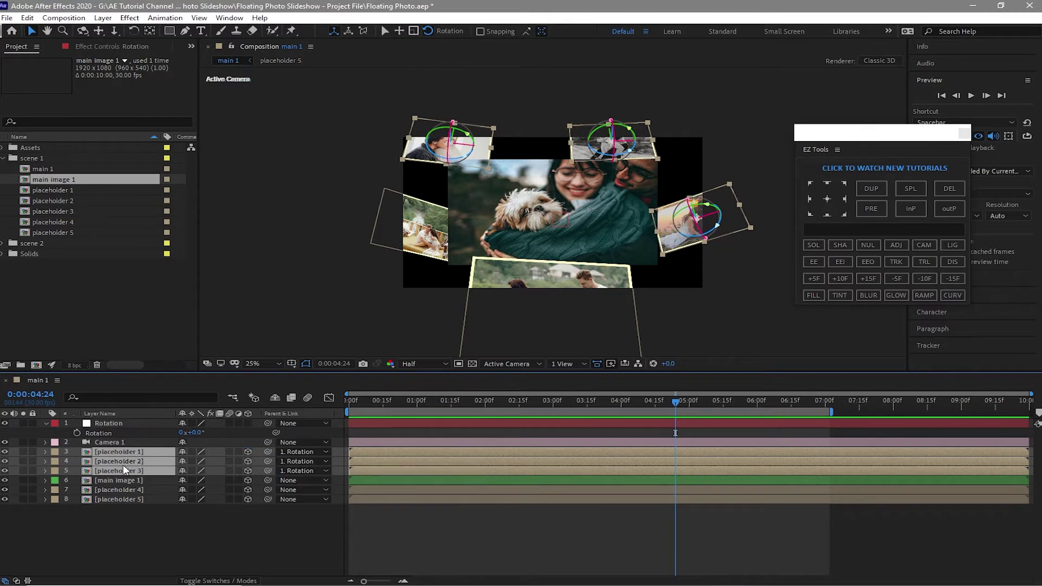
pyautogui.moveTo(114, 508); pyautogui.dragTo(118, 485)
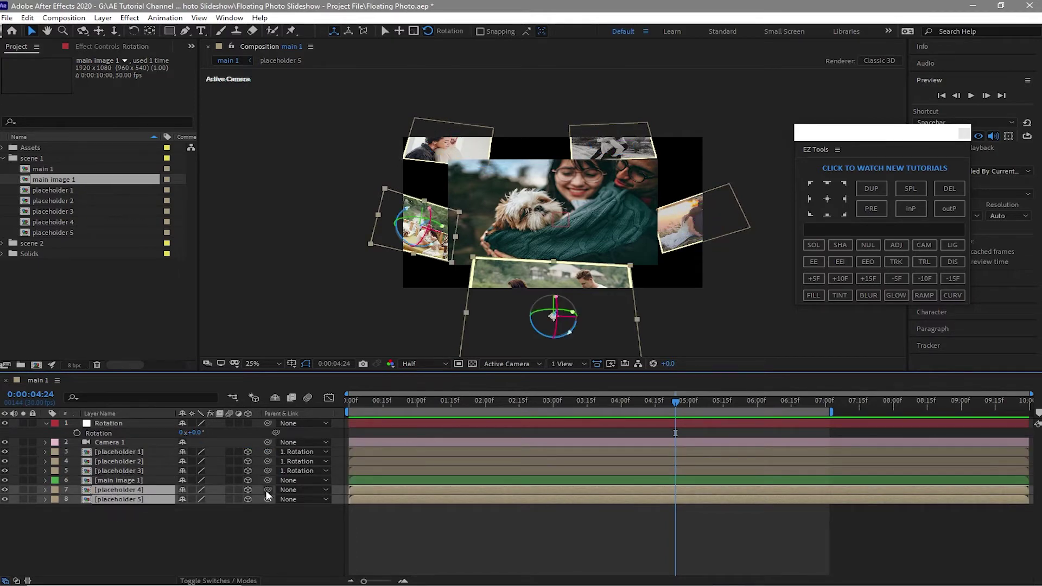
pyautogui.moveTo(268, 490); pyautogui.dragTo(130, 418)
# - Make the Rotation null 3D and keyframe its orientation at 0:00:00:00 and at 0:00:05:29 with 352°, 0°, 36°
pyautogui.click(247, 424)
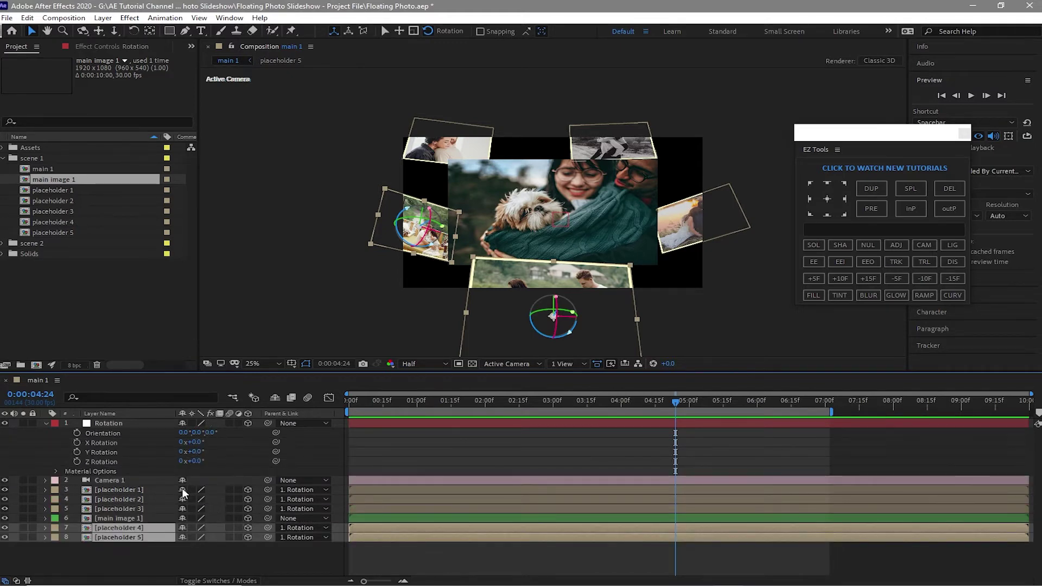
pyautogui.press('Home')
pyautogui.click(77, 433)
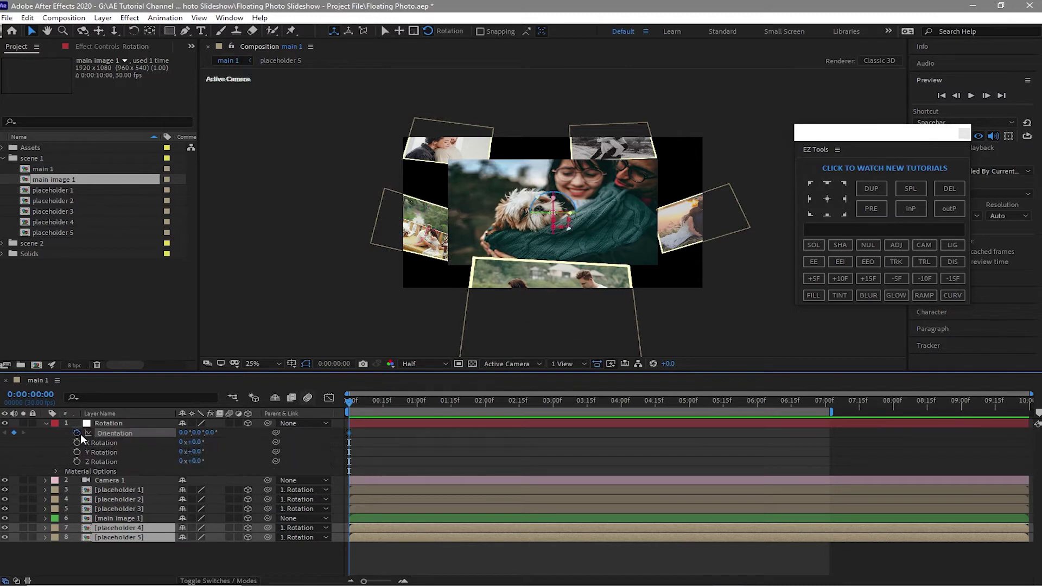
pyautogui.click(756, 402)
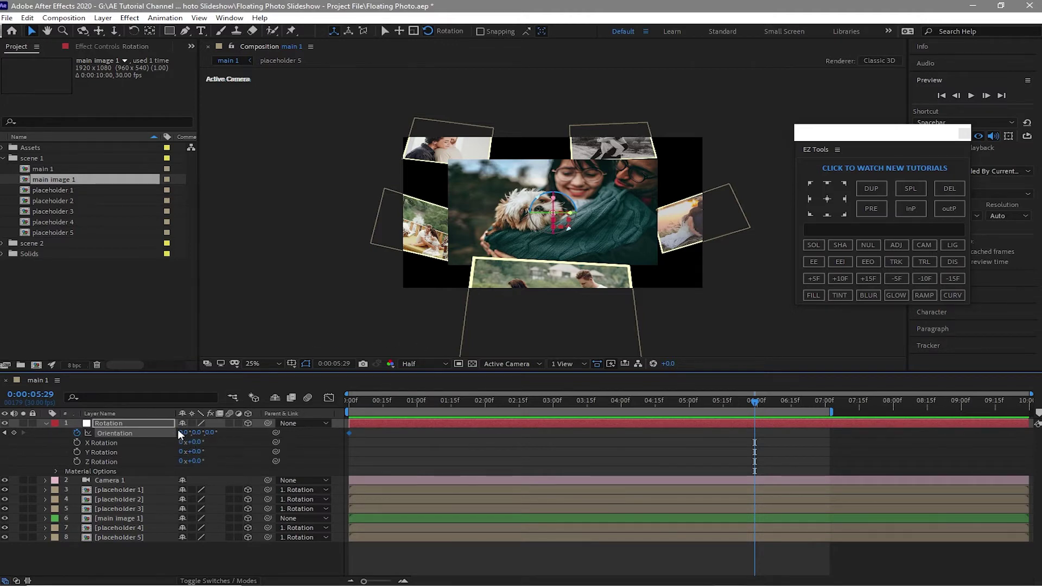
pyautogui.moveTo(181, 433); pyautogui.dragTo(243, 439)
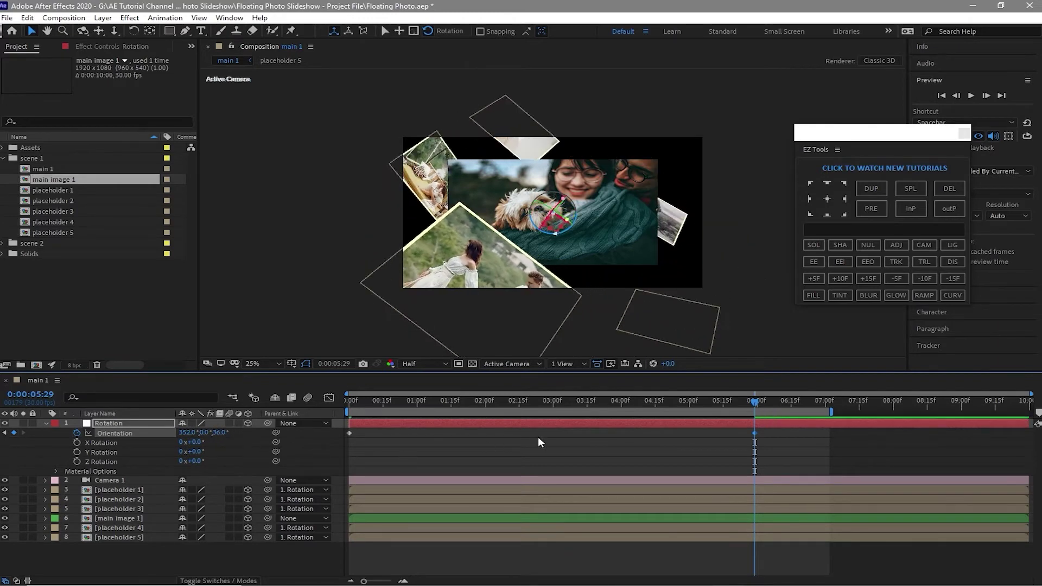
pyautogui.press('F2')
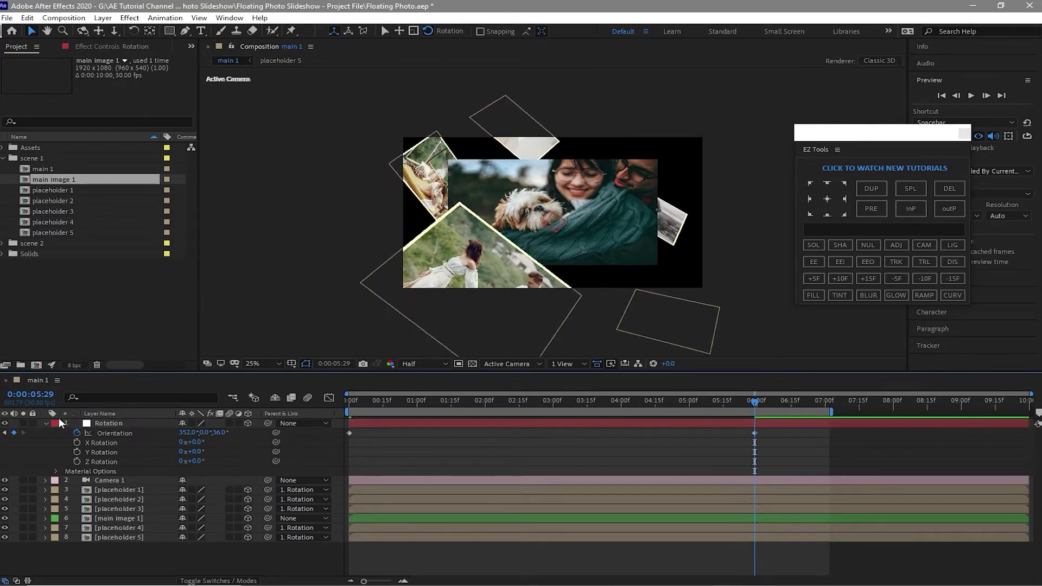
# - Preview the rotation and reposition placeholder 3 to about 1265, -178, 1791, then collapse the layer properties
pyautogui.click(971, 96)
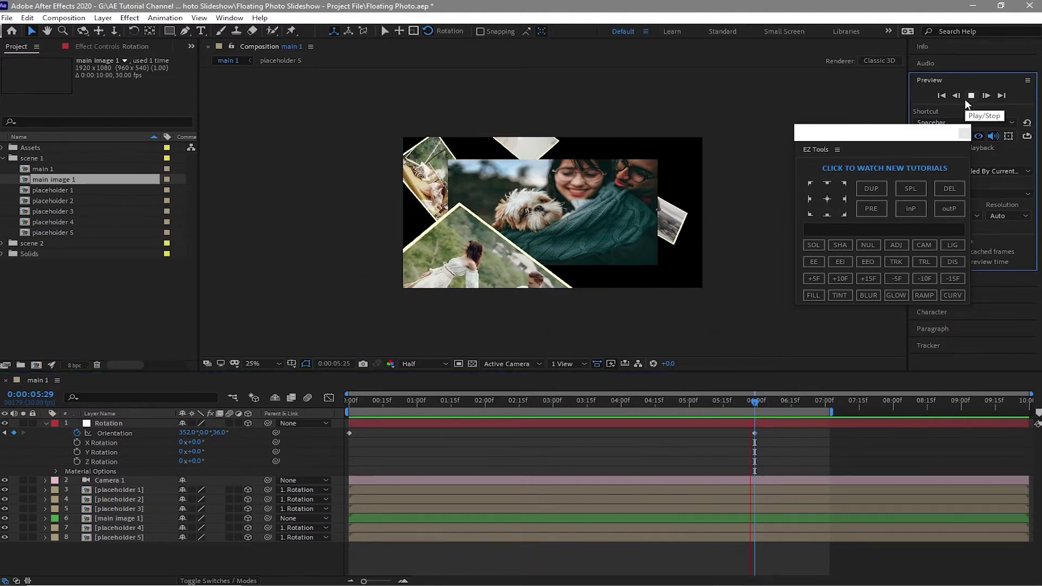
pyautogui.click(971, 96)
pyautogui.click(45, 423)
pyautogui.press('KP_5')
pyautogui.press('p')
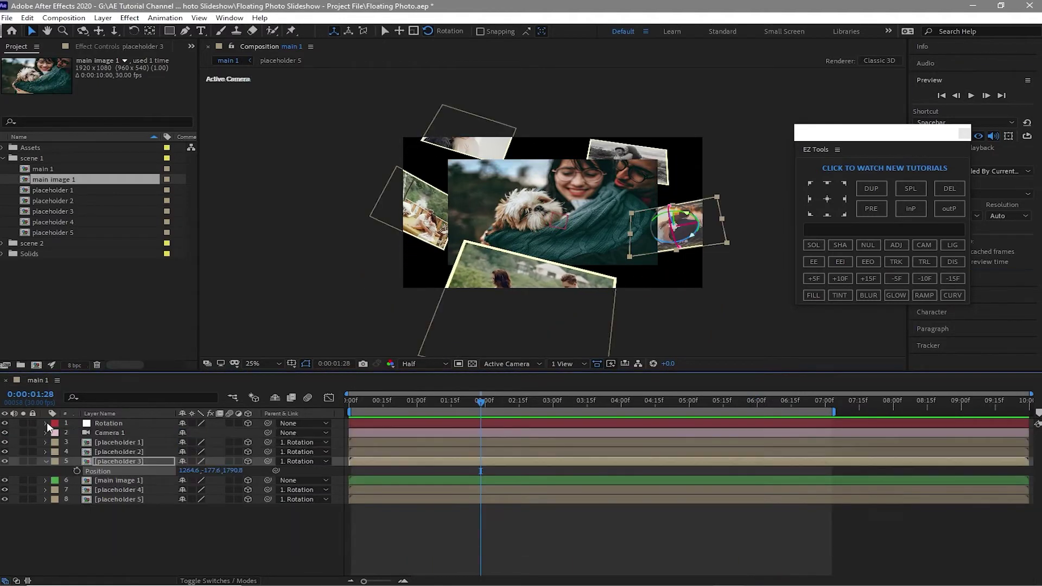
pyautogui.click(42, 464)
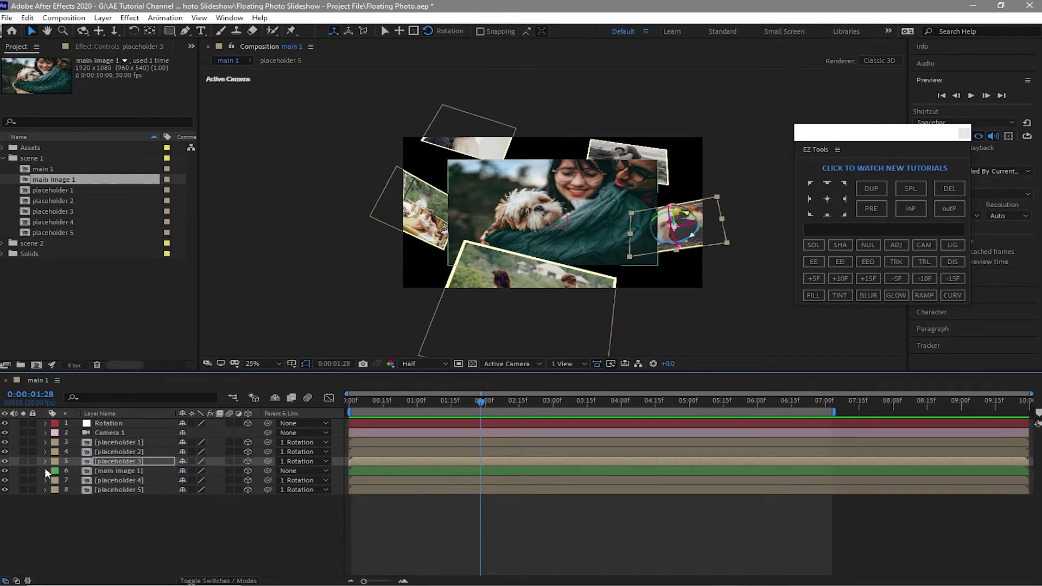
pyautogui.click(86, 520)
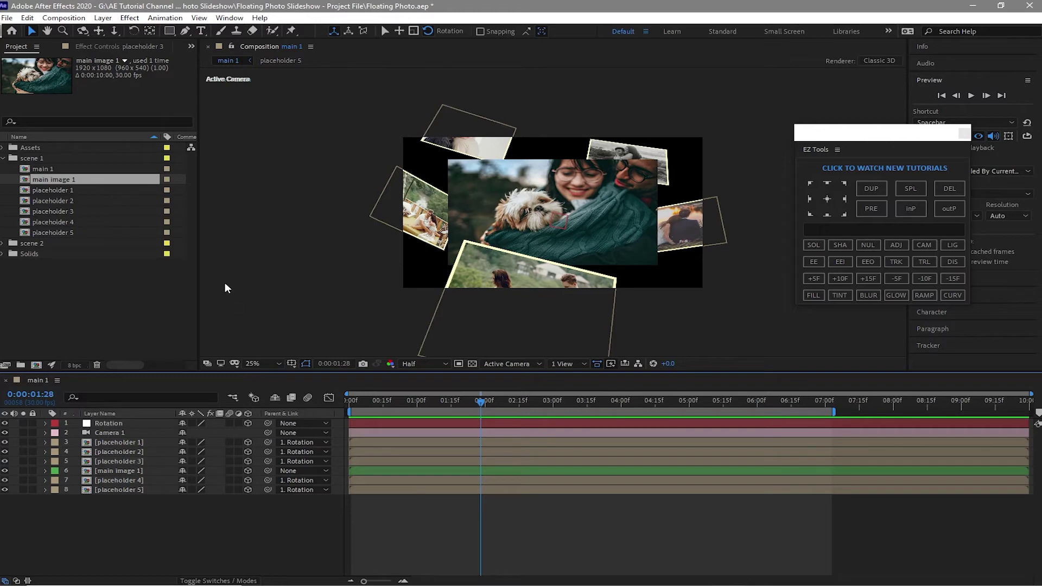
# - Add another null object to main 1, place it between Rotation and Camera 1, and rename it cc
pyautogui.click(103, 17)
pyautogui.moveTo(122, 32)
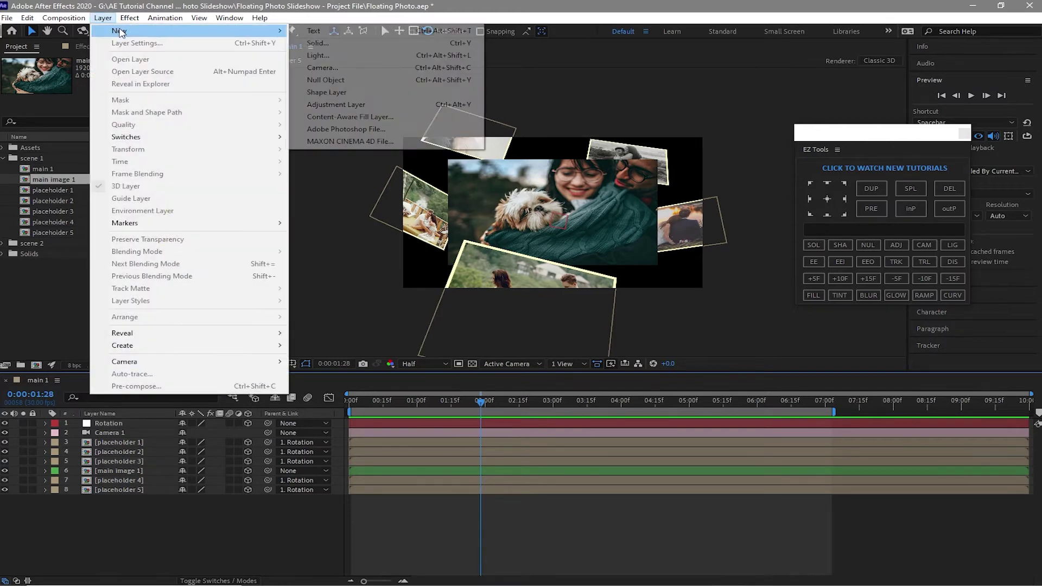
pyautogui.click(345, 84)
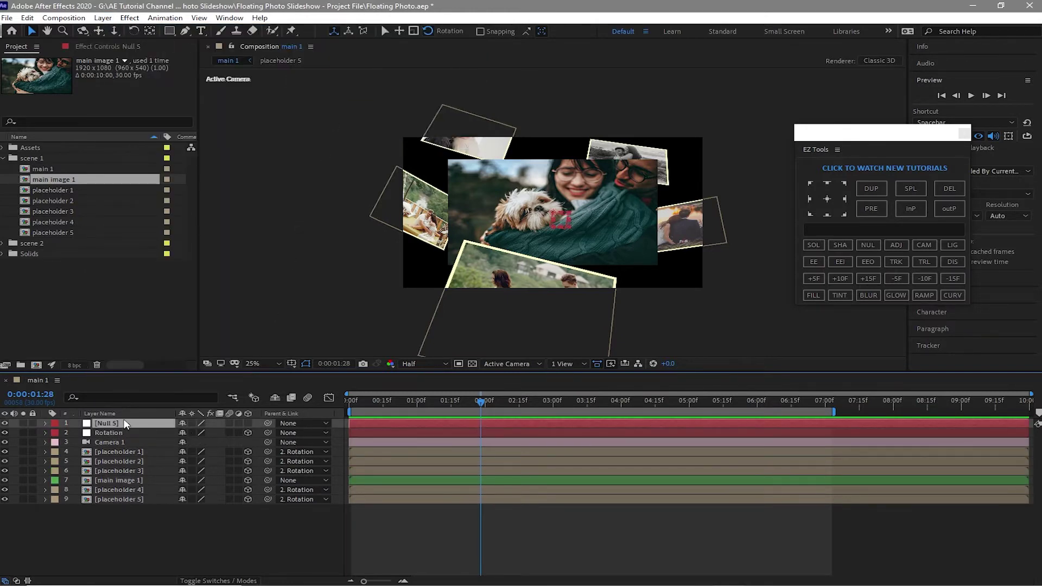
pyautogui.moveTo(124, 425); pyautogui.dragTo(120, 438)
pyautogui.rightClick(150, 434)
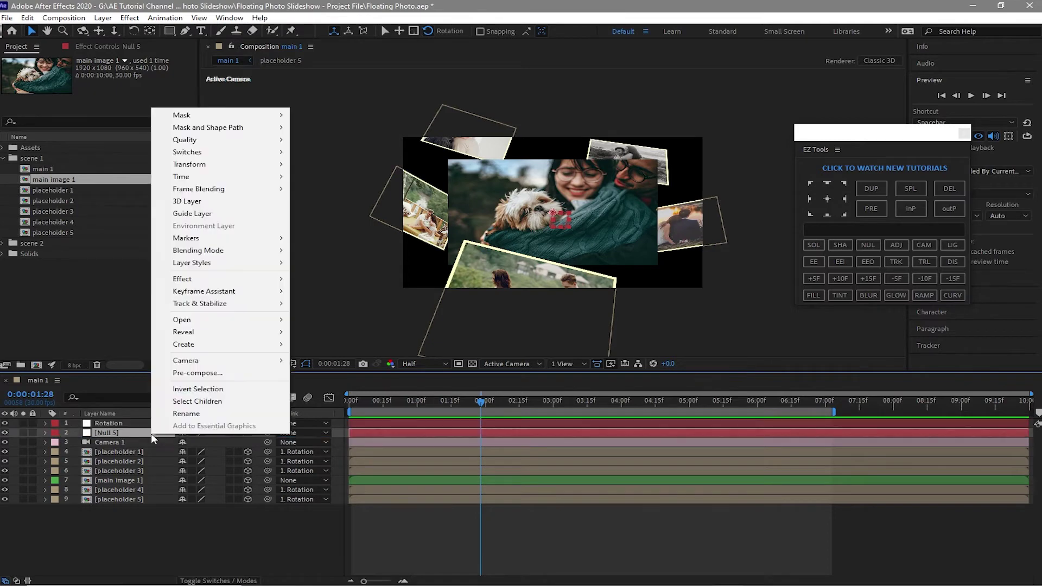
pyautogui.click(173, 412)
pyautogui.write('cc')
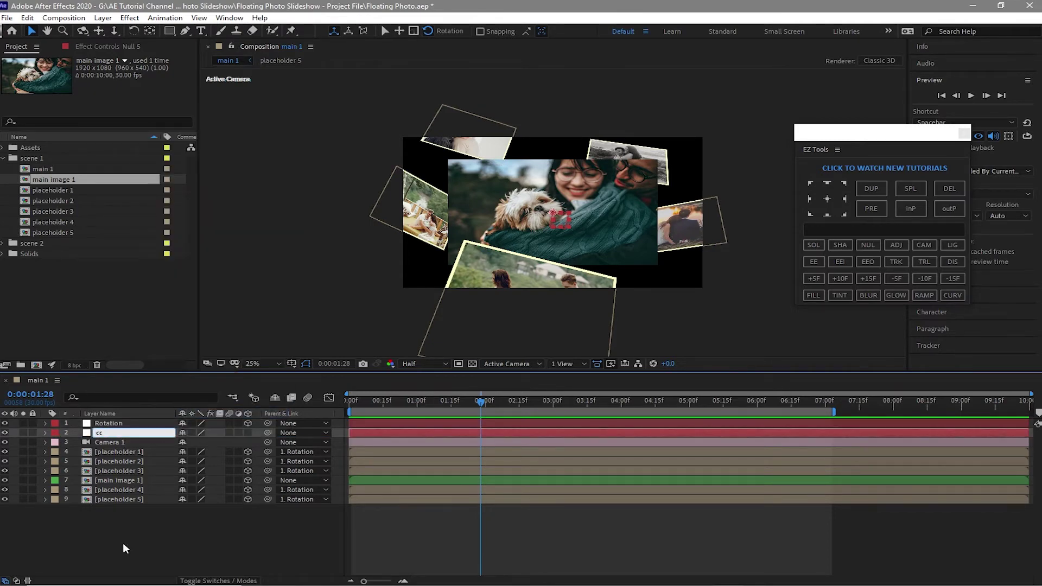
pyautogui.click(122, 543)
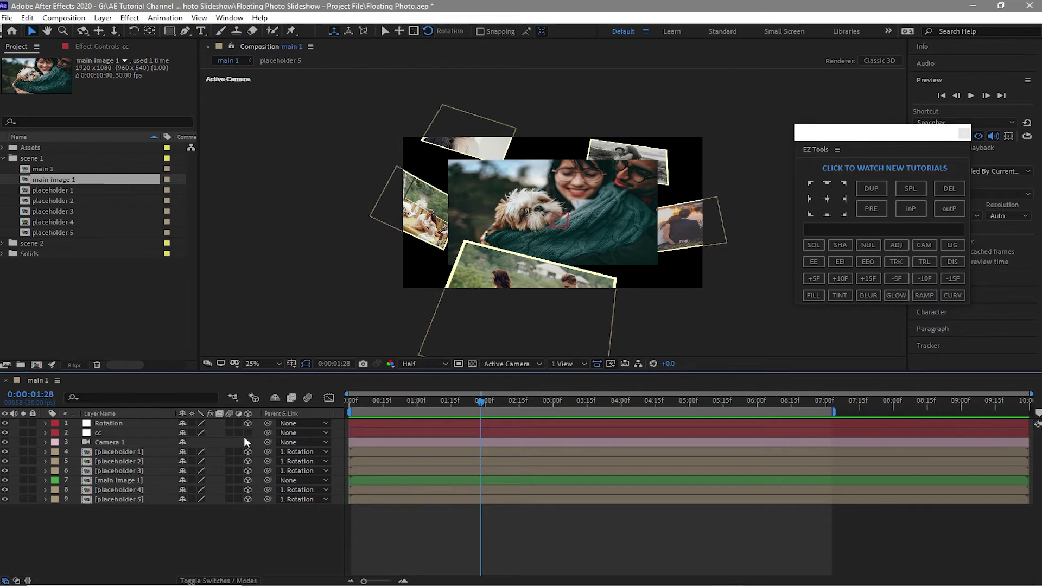
# - Make the cc null a 3D layer and parent Camera 1 to it
pyautogui.click(248, 433)
pyautogui.moveTo(267, 443); pyautogui.dragTo(136, 431)
pyautogui.click(136, 431)
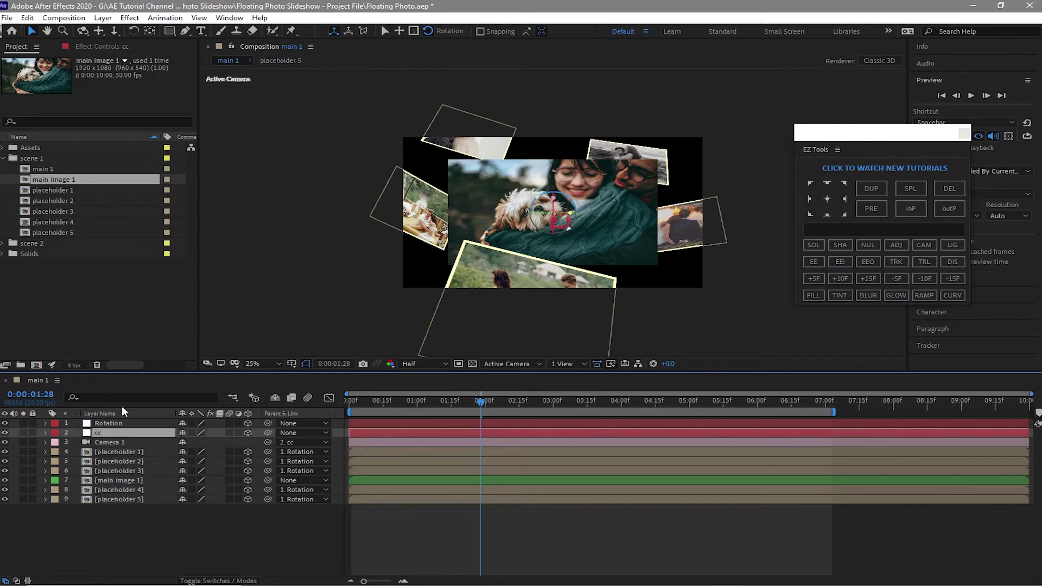
pyautogui.press('Home')
pyautogui.hotkey('alt', 'shift', 'p')
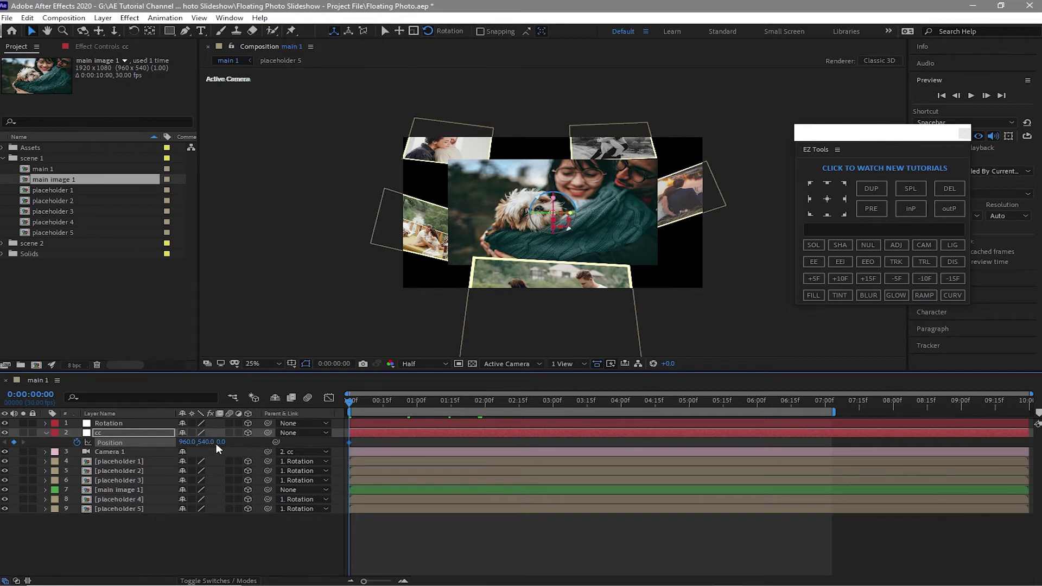
pyautogui.moveTo(219, 445)
pyautogui.mouseDown()
pyautogui.moveTo(240, 455)
pyautogui.moveTo(386, 452)
pyautogui.moveTo(236, 445)
pyautogui.mouseUp()
pyautogui.click(237, 444)
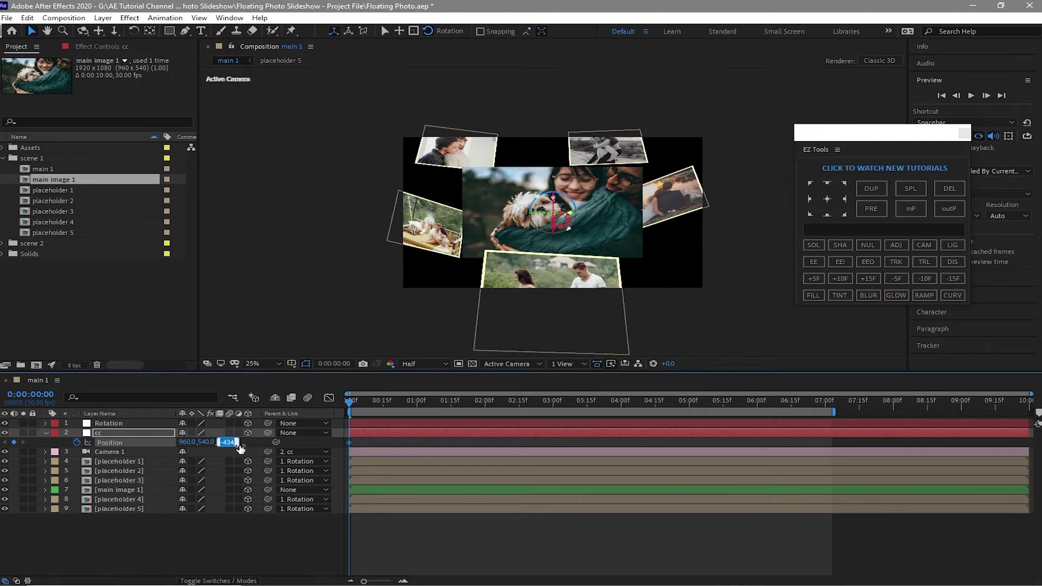
pyautogui.write('-5000')
pyautogui.click(129, 540)
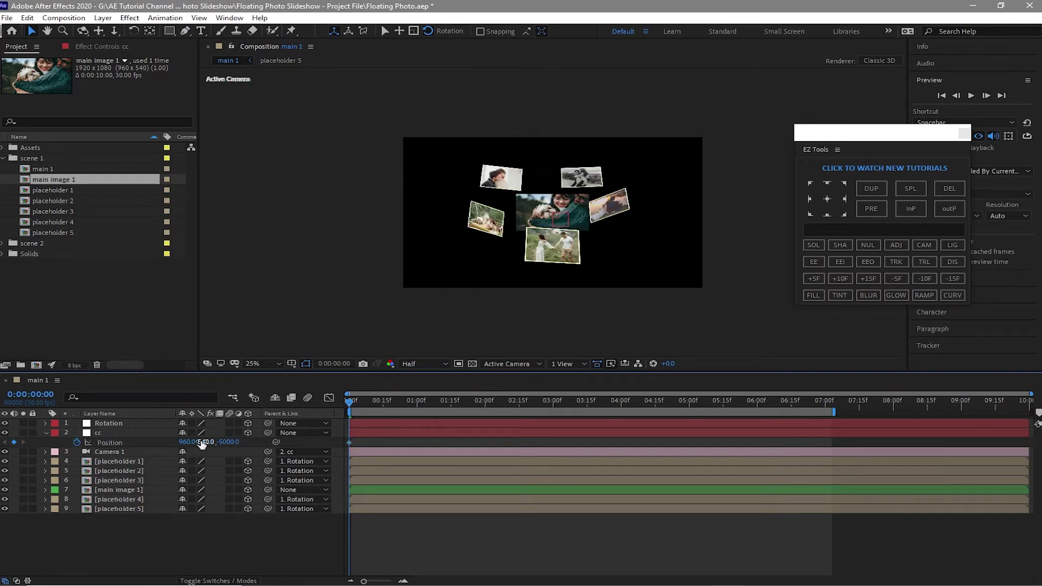
pyautogui.moveTo(202, 443); pyautogui.dragTo(1032, 386)
pyautogui.click(226, 433)
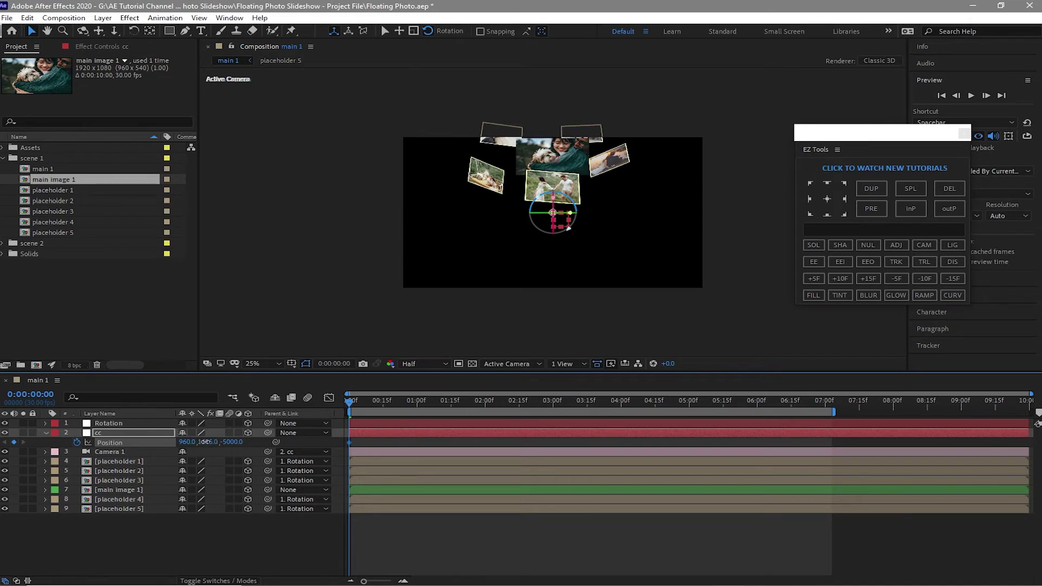
pyautogui.moveTo(202, 442); pyautogui.dragTo(1034, 424)
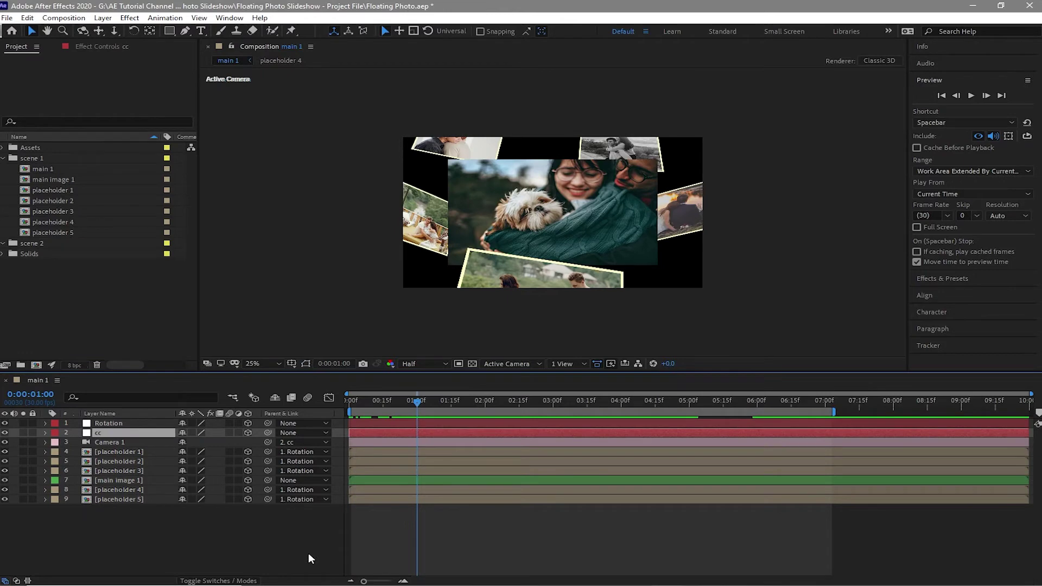
# - Keyframe cc's position at 0:00:01:00, and at 0:00:00:00 set its Z to -5000 and increase Y until all photos leave the frame
pyautogui.press('p')
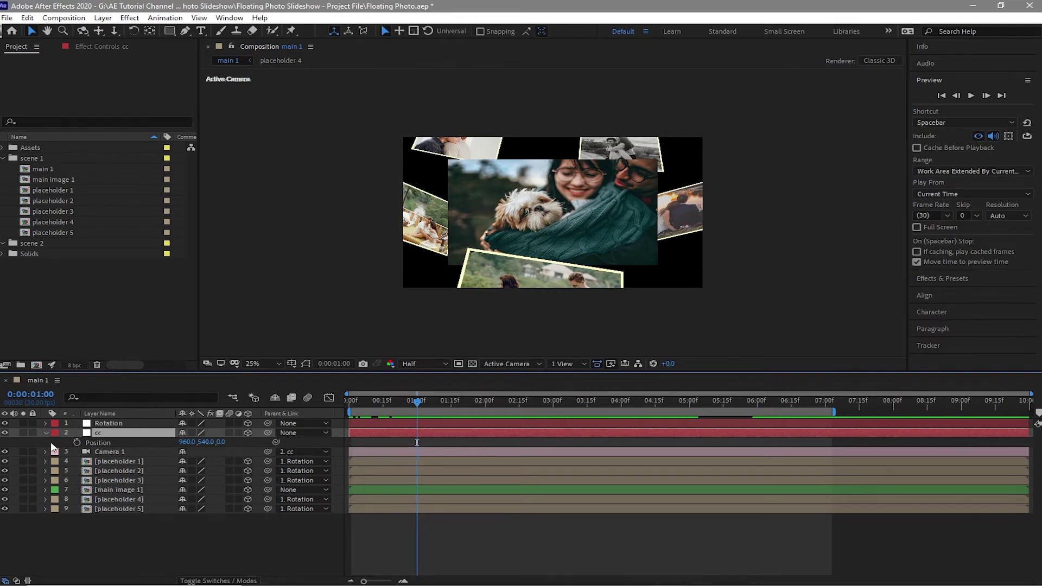
pyautogui.click(77, 442)
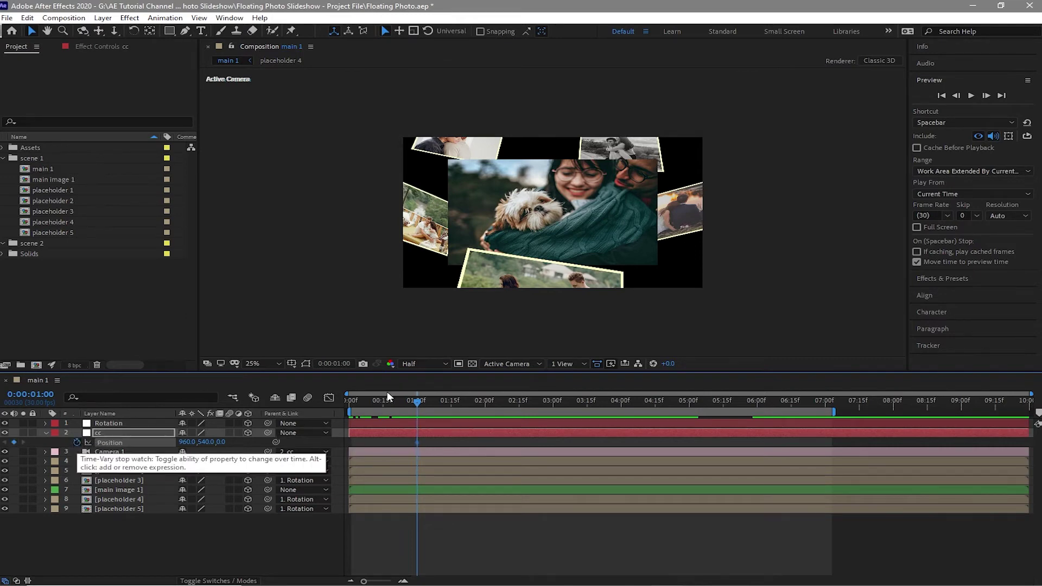
pyautogui.moveTo(411, 406); pyautogui.dragTo(347, 402)
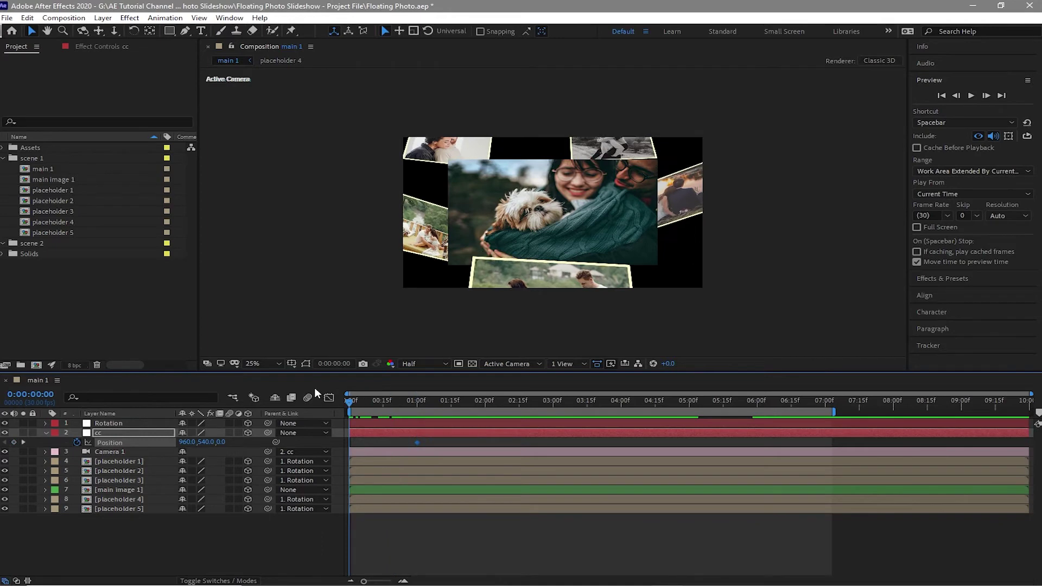
pyautogui.click(221, 442)
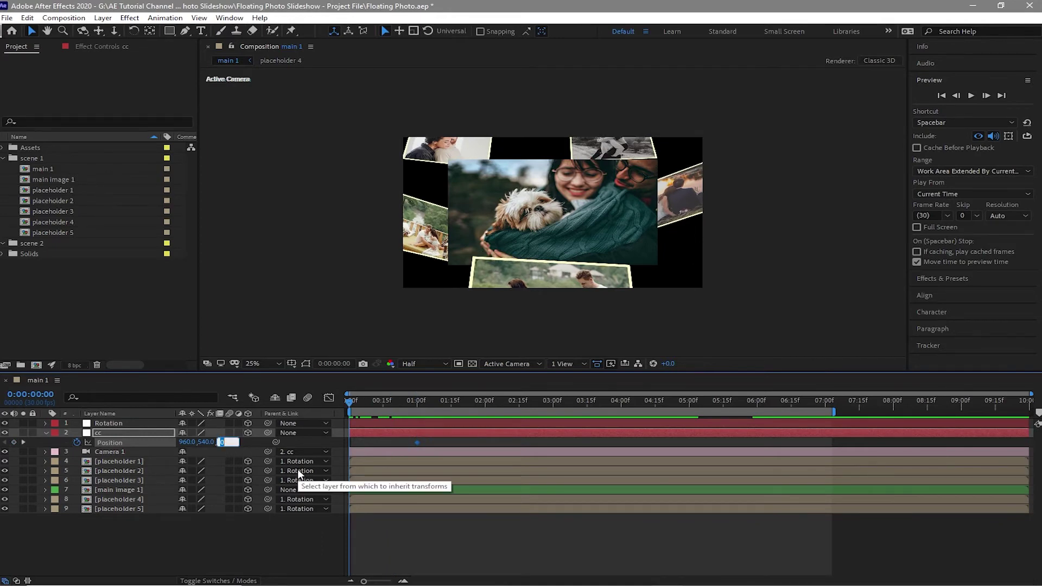
pyautogui.write('-5000')
pyautogui.press('Return')
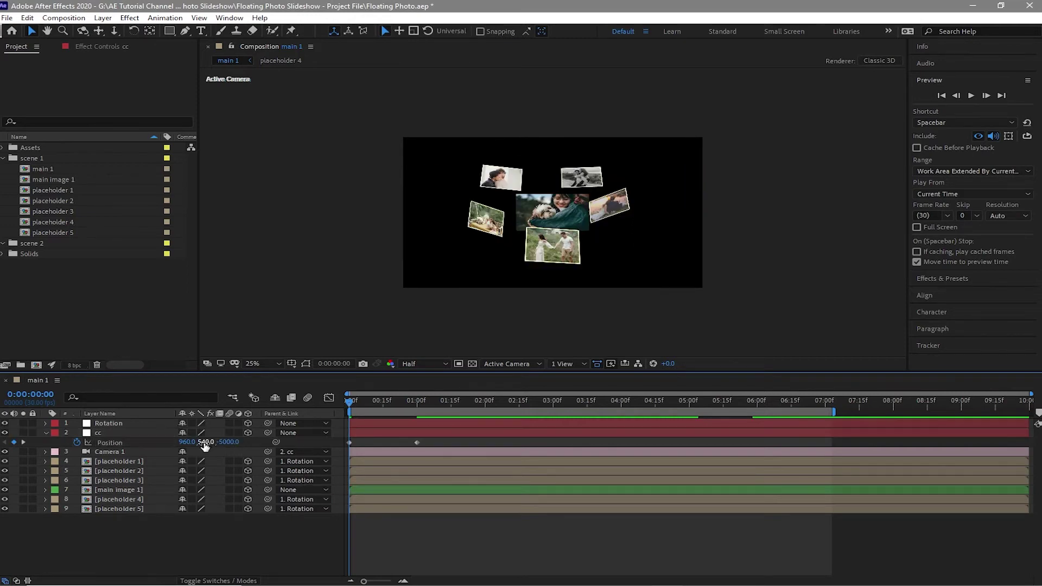
pyautogui.moveTo(202, 442); pyautogui.dragTo(900, 403)
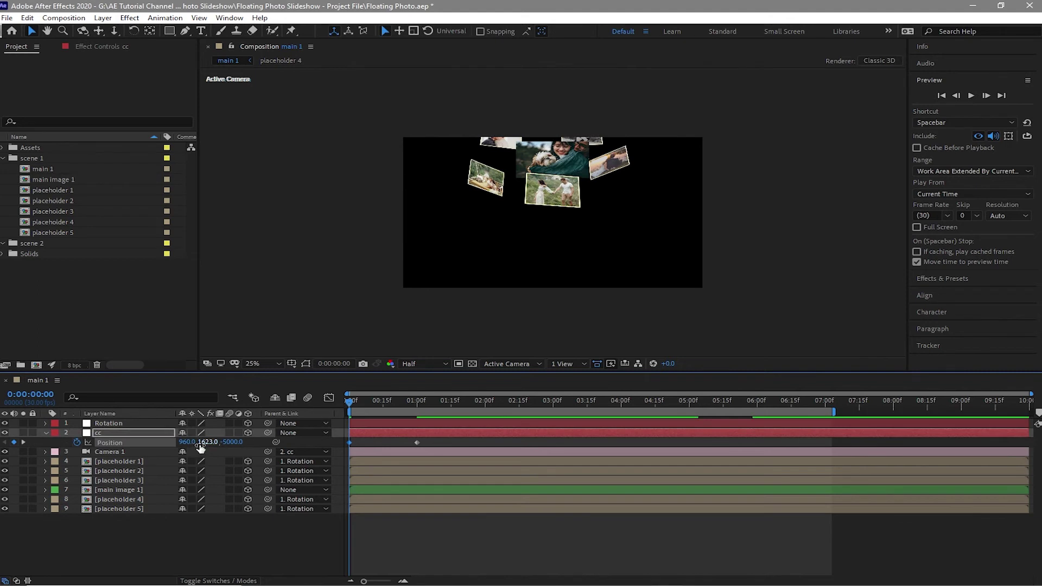
pyautogui.moveTo(208, 443); pyautogui.dragTo(663, 402)
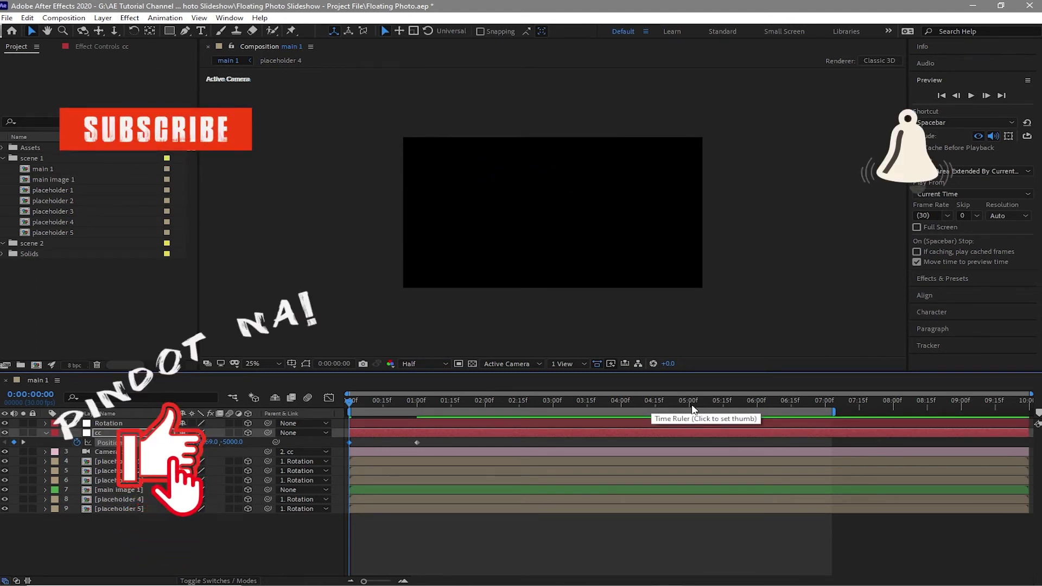
# - Add a cc position keyframe holding the current value at 0:00:05:00, and at 0:00:06:01 raise Y to 2481 until all photos leave the frame
pyautogui.click(688, 399)
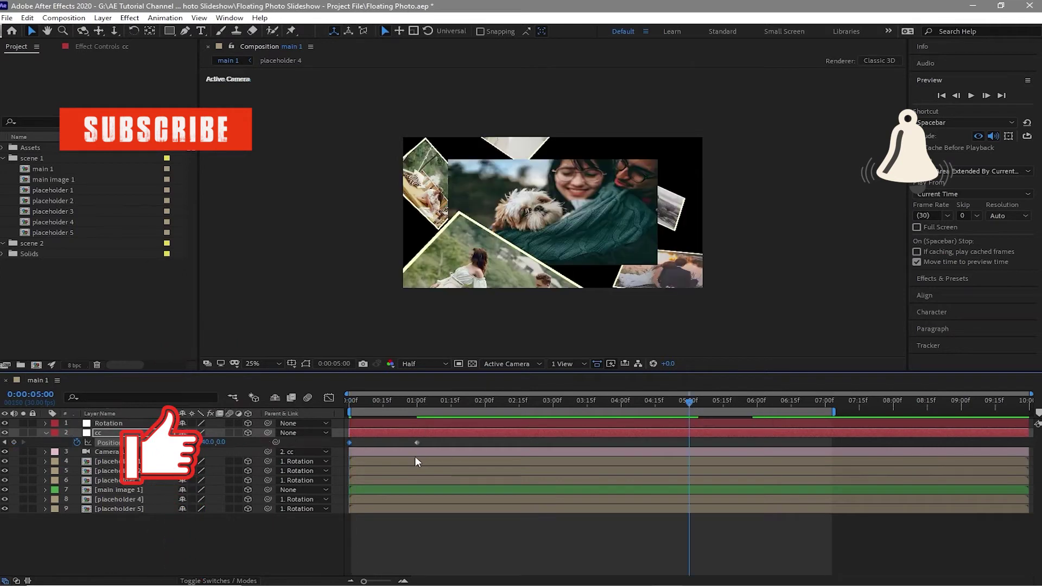
pyautogui.click(14, 442)
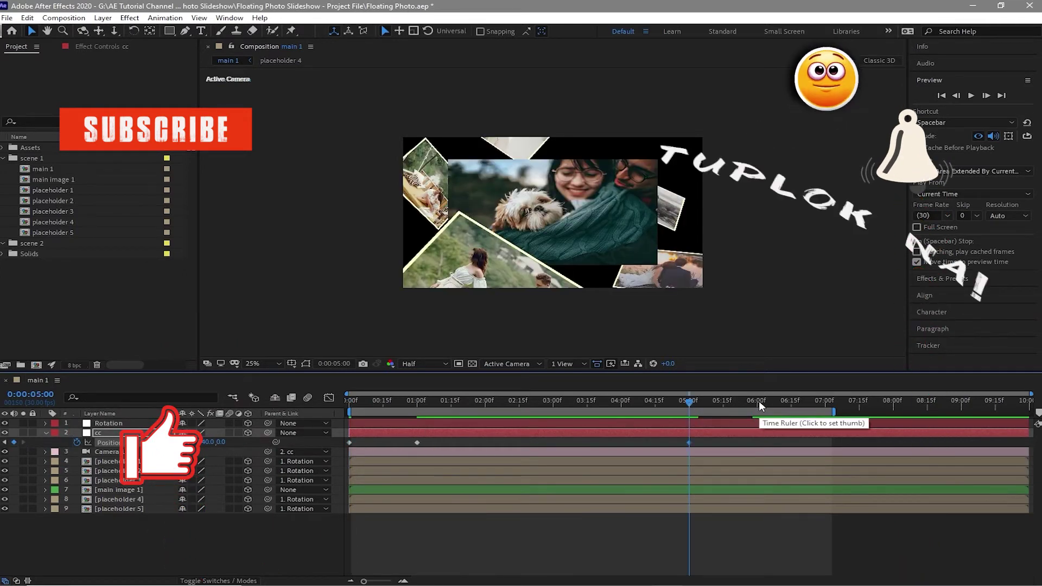
pyautogui.click(759, 401)
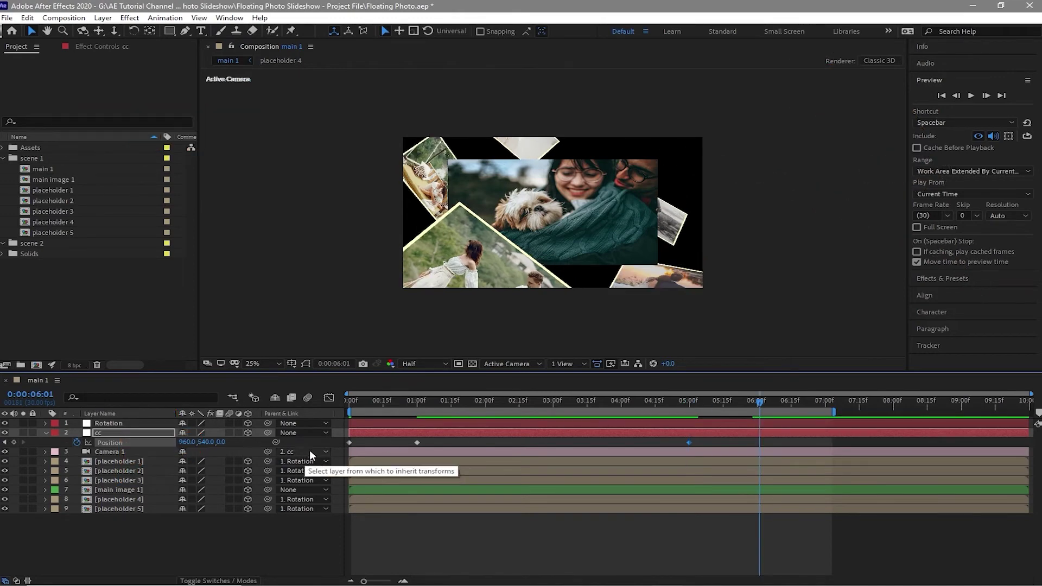
pyautogui.moveTo(208, 447); pyautogui.dragTo(672, 420)
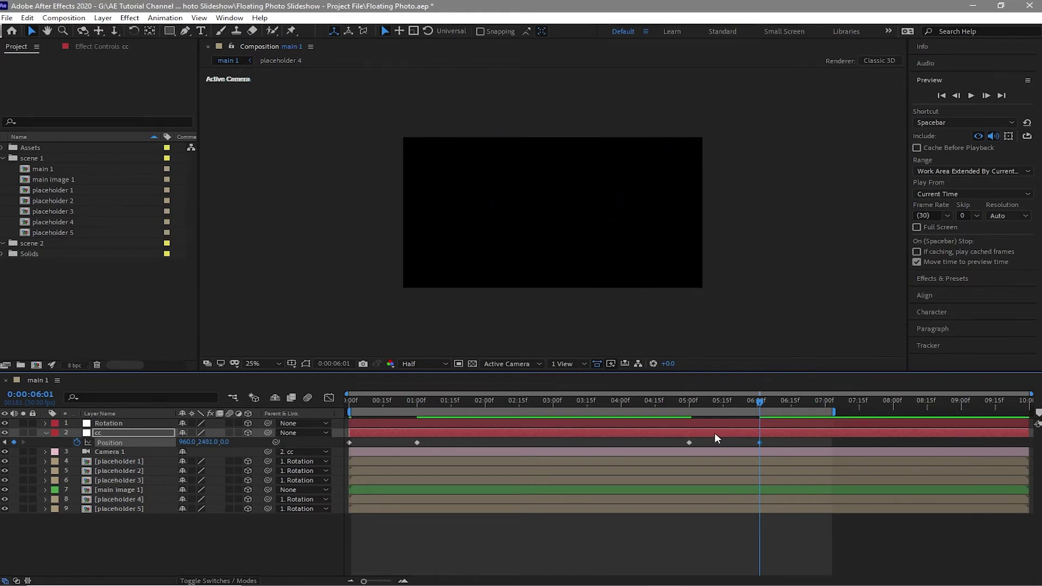
# - Easy Ease all four cc position keyframes, reshape the speed graph to peak near the first and last keyframes, and preview the motion
pyautogui.moveTo(792, 446); pyautogui.dragTo(294, 433)
pyautogui.press('F9')
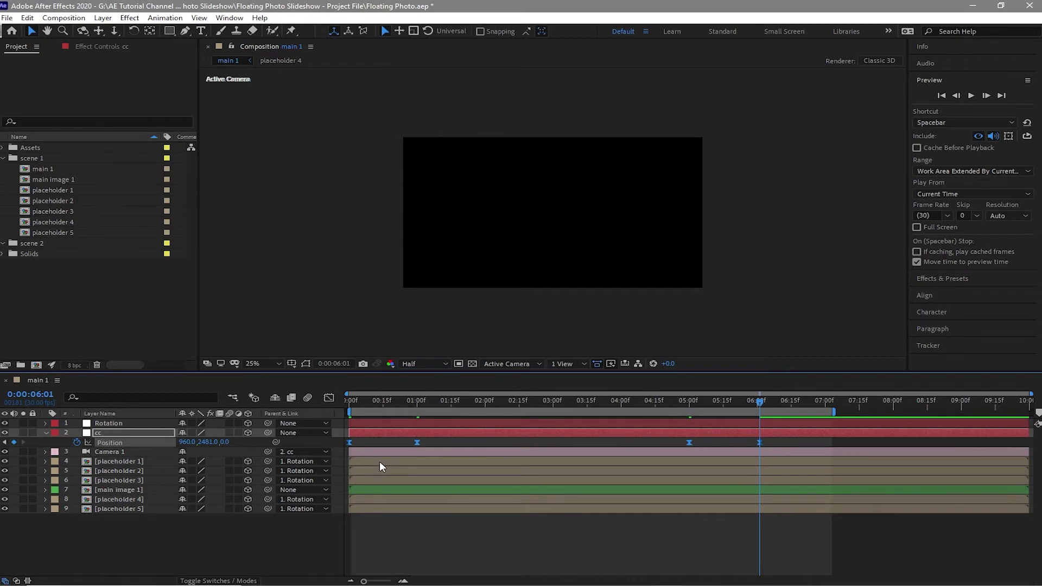
pyautogui.click(329, 398)
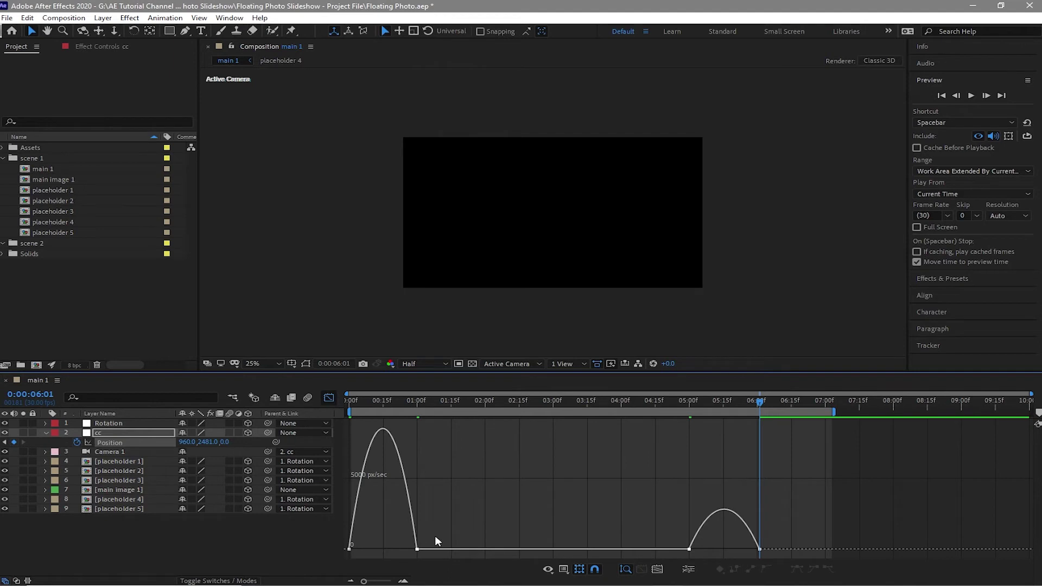
pyautogui.moveTo(435, 535); pyautogui.dragTo(383, 549)
pyautogui.moveTo(666, 539); pyautogui.dragTo(734, 555)
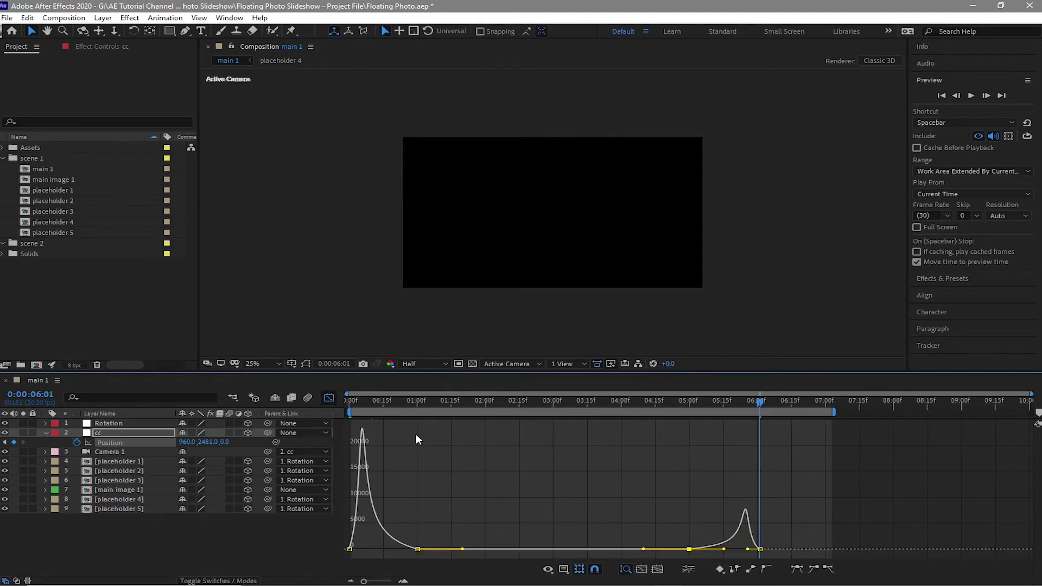
pyautogui.click(329, 398)
pyautogui.press('space')
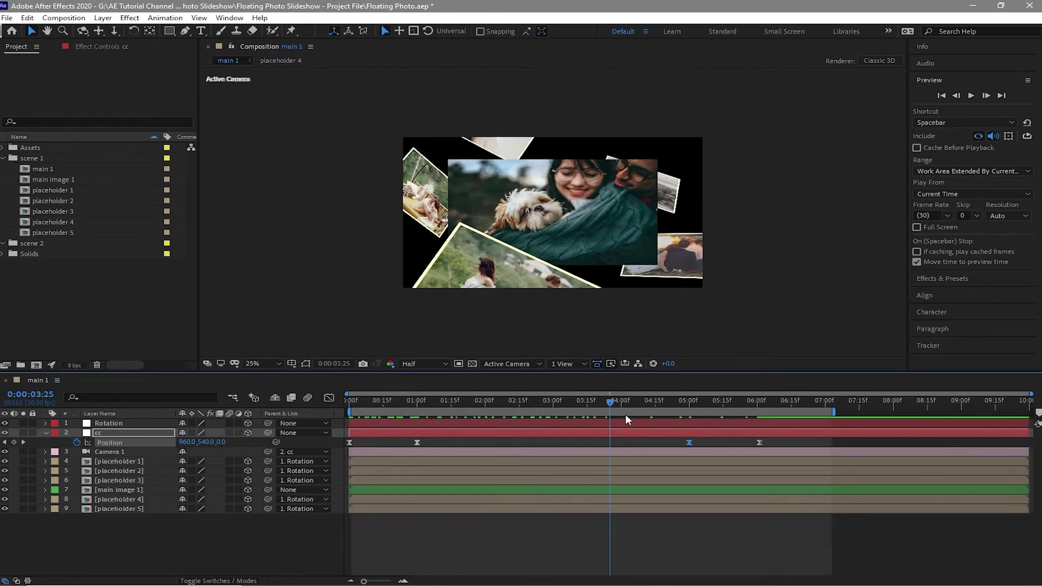
pyautogui.moveTo(625, 416); pyautogui.dragTo(563, 403)
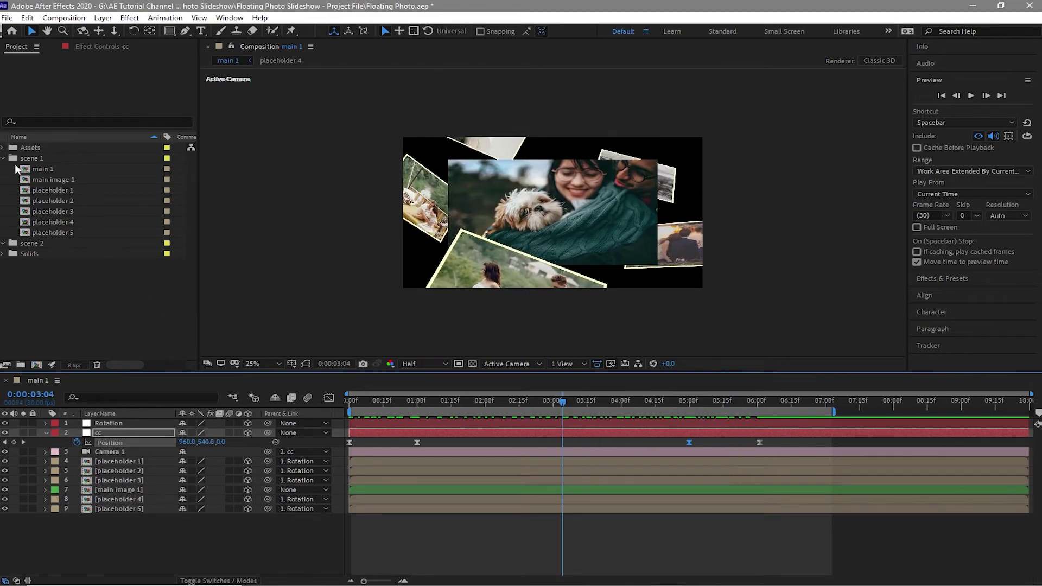
# - Add Abstract - 20067.mp4 from the Footage folder as the bottom layer of main 1 and make it a 3D layer
pyautogui.click(2, 149)
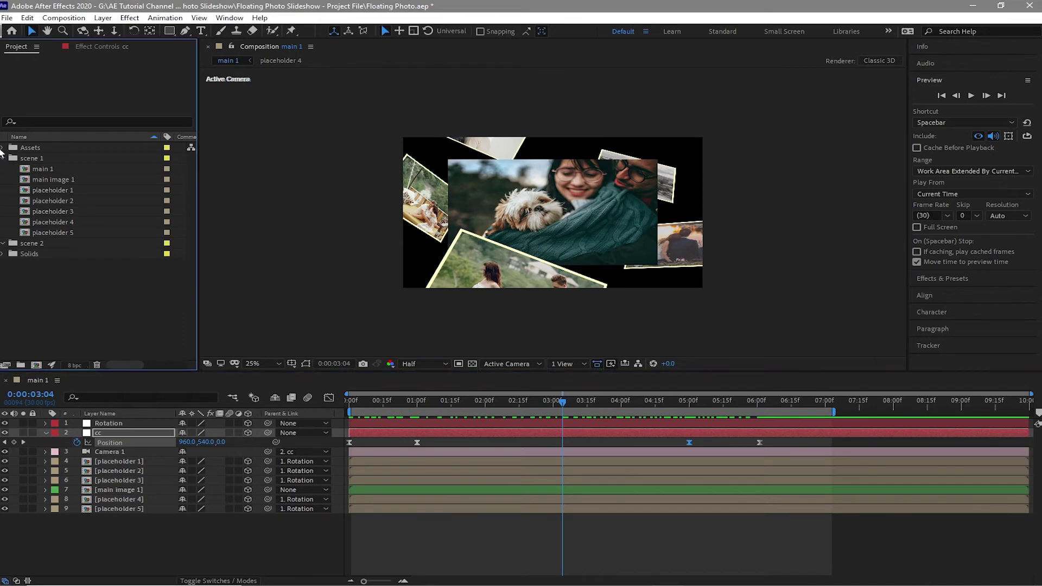
pyautogui.click(13, 158)
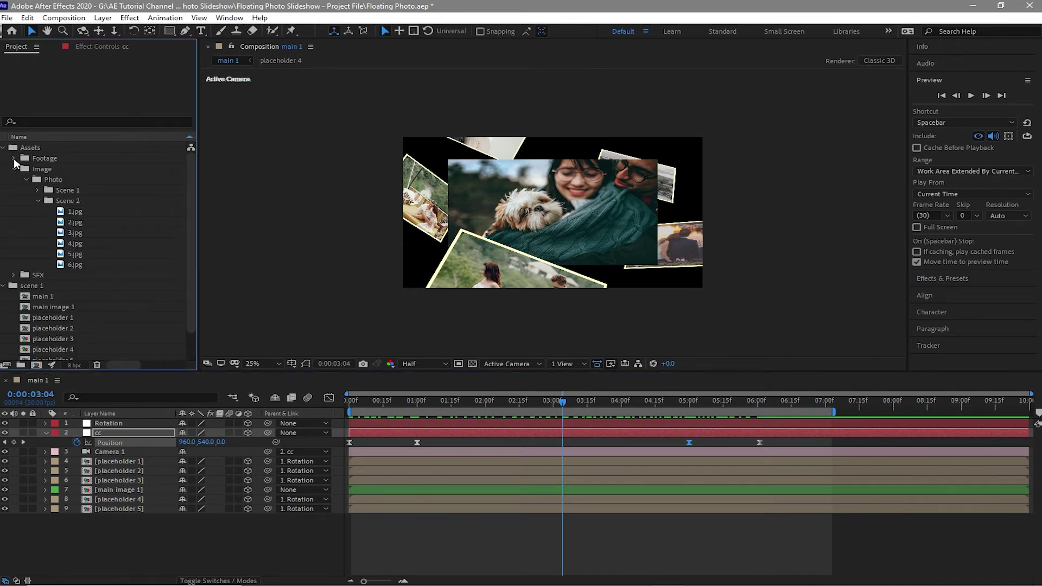
pyautogui.moveTo(76, 169); pyautogui.dragTo(70, 509)
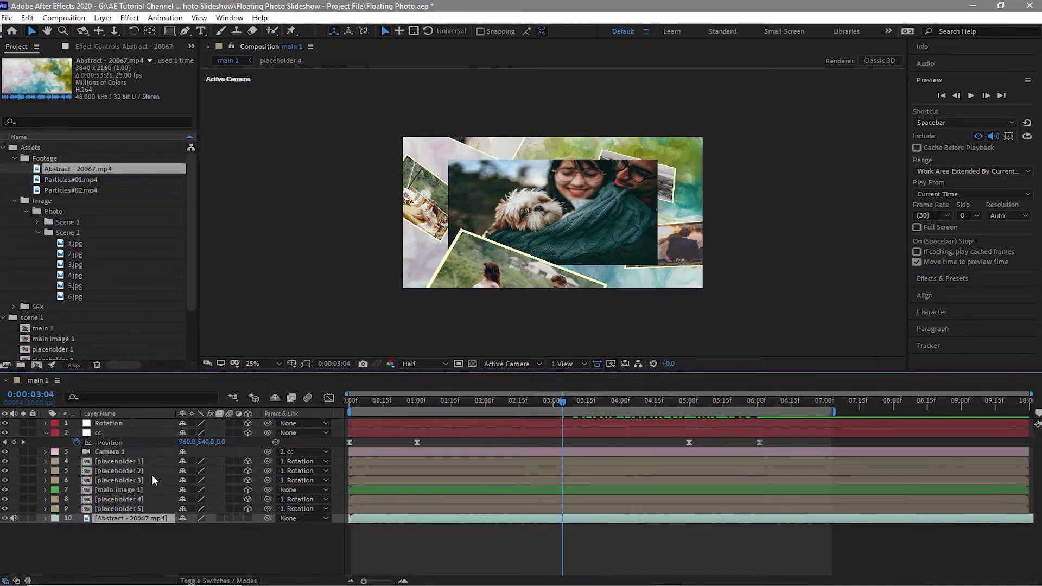
pyautogui.click(248, 518)
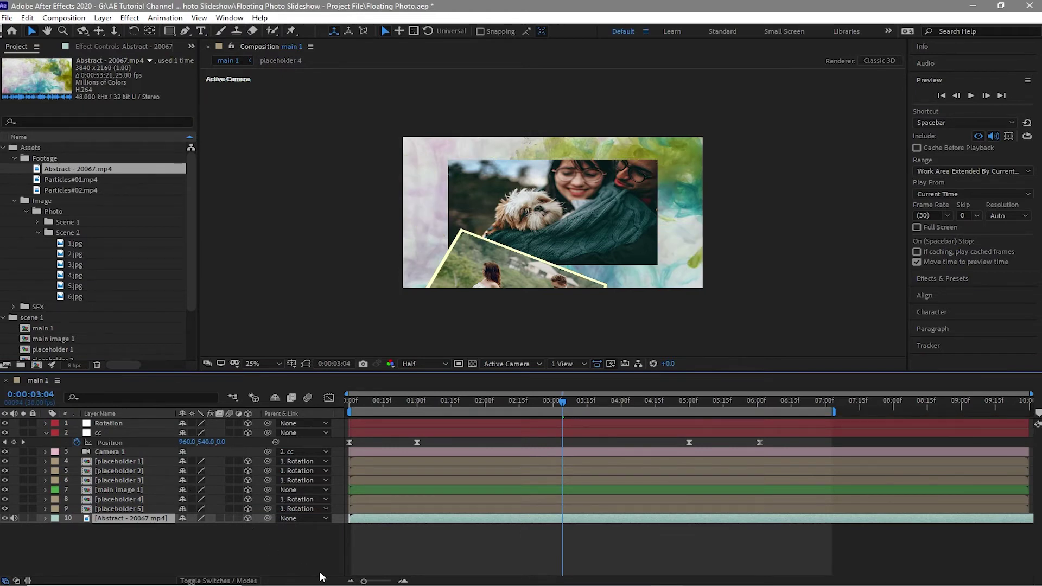
# - Move the Abstract background back behind all the photos to a Z position of about 3894 and scale it to 180% to fill the frame
pyautogui.press('p')
pyautogui.moveTo(222, 533); pyautogui.dragTo(785, 551)
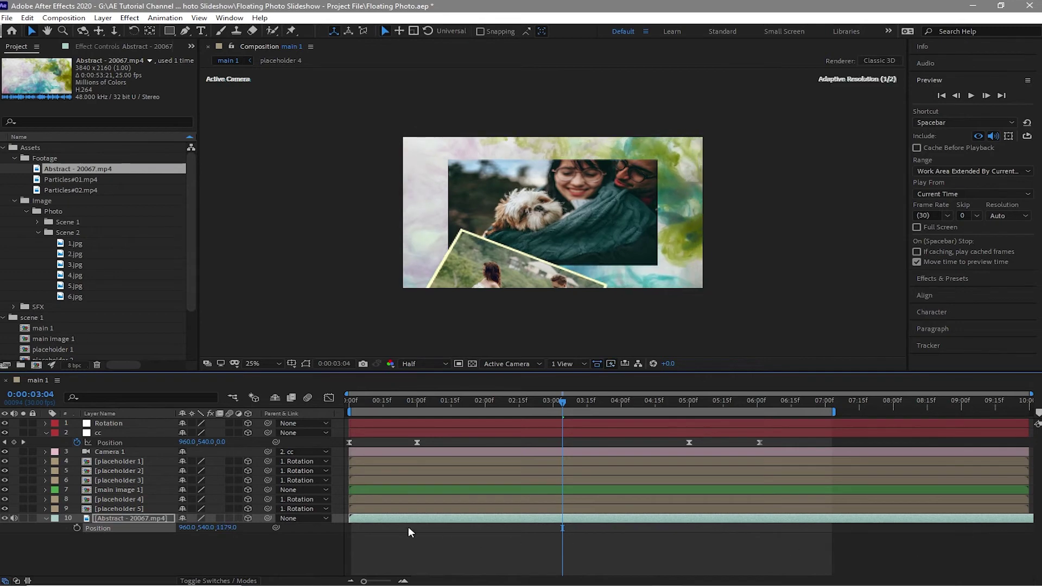
pyautogui.moveTo(226, 527); pyautogui.dragTo(721, 549)
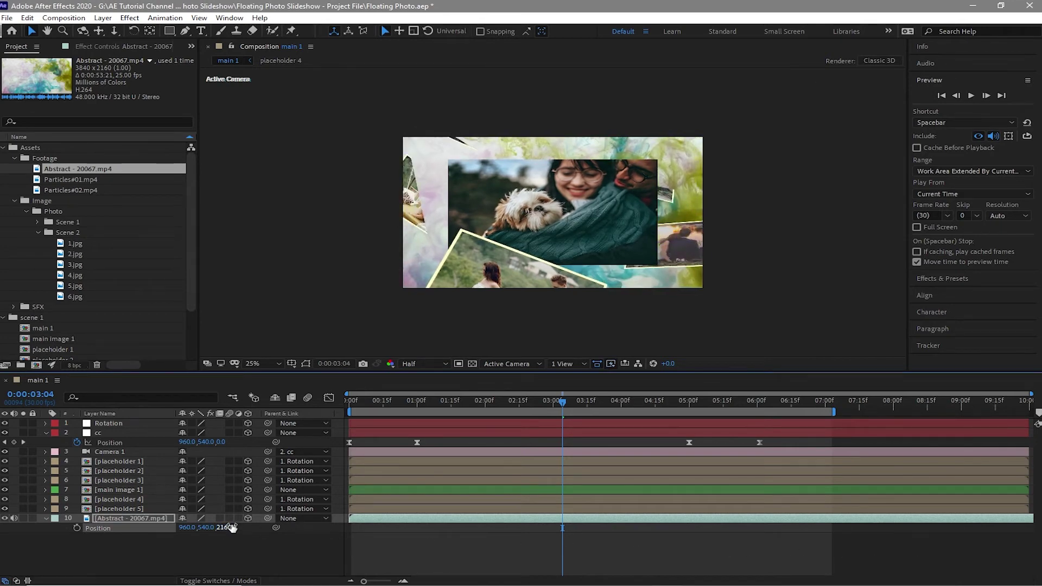
pyautogui.moveTo(225, 528); pyautogui.dragTo(770, 550)
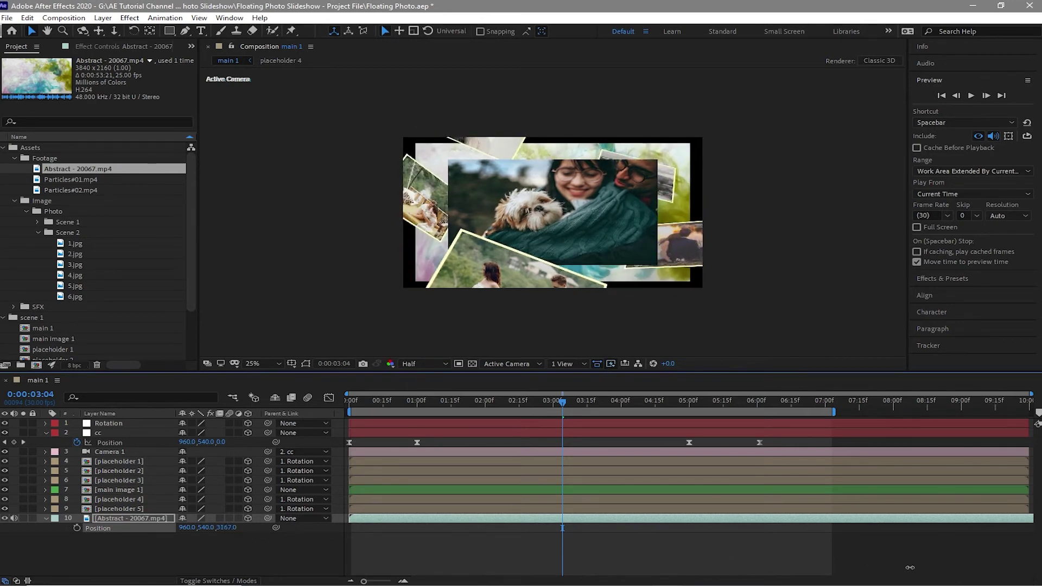
pyautogui.moveTo(230, 528); pyautogui.dragTo(642, 542)
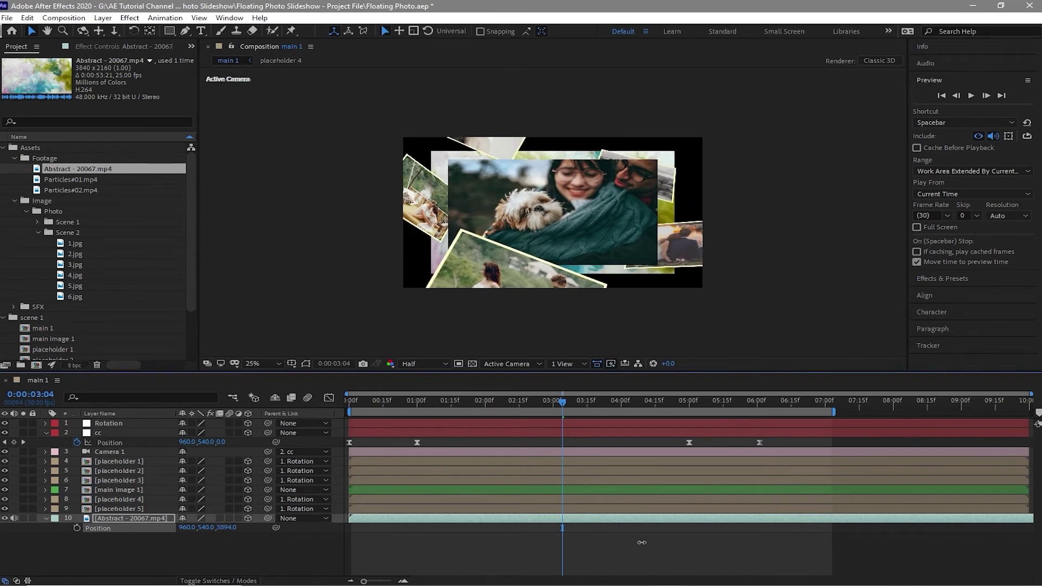
pyautogui.click(139, 520)
pyautogui.press('s')
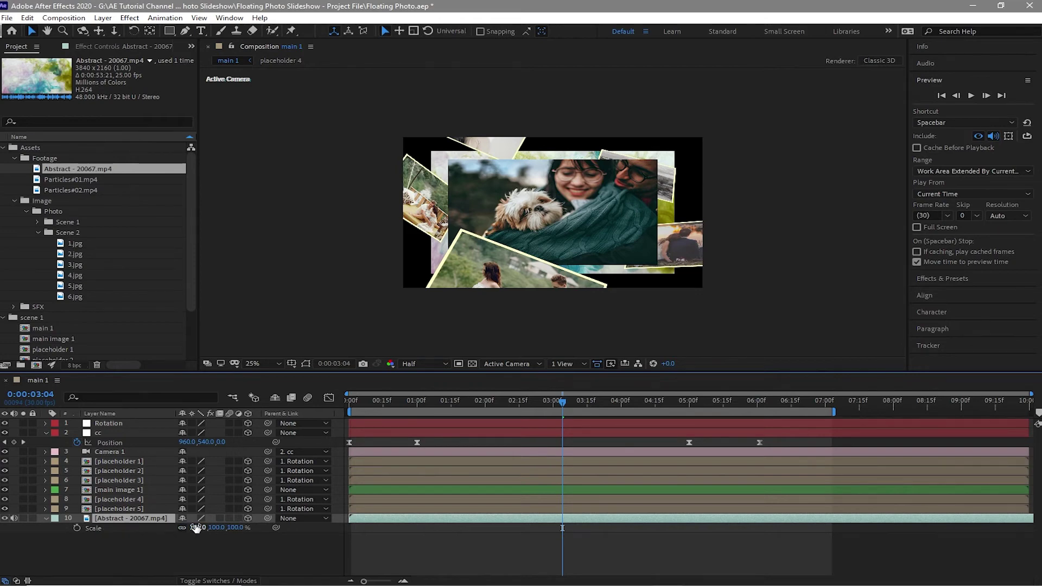
pyautogui.moveTo(195, 527); pyautogui.dragTo(271, 541)
pyautogui.click(230, 557)
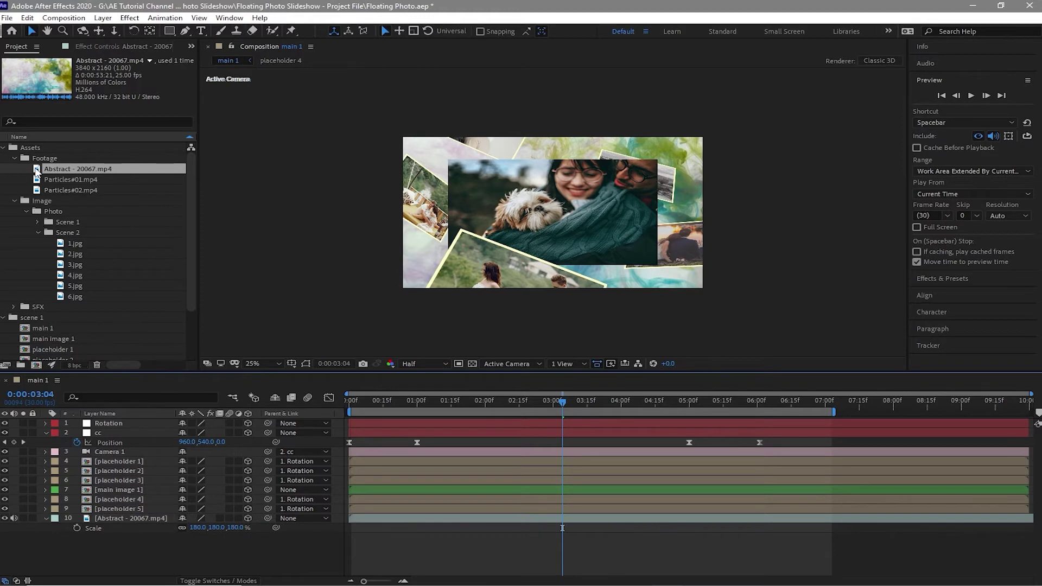
# - Add Particles#02.mp4 as the top layer, shift it to start at 0:00:01:00, and set its blending mode to Add
pyautogui.moveTo(70, 191); pyautogui.dragTo(100, 422)
pyautogui.moveTo(385, 425); pyautogui.dragTo(453, 431)
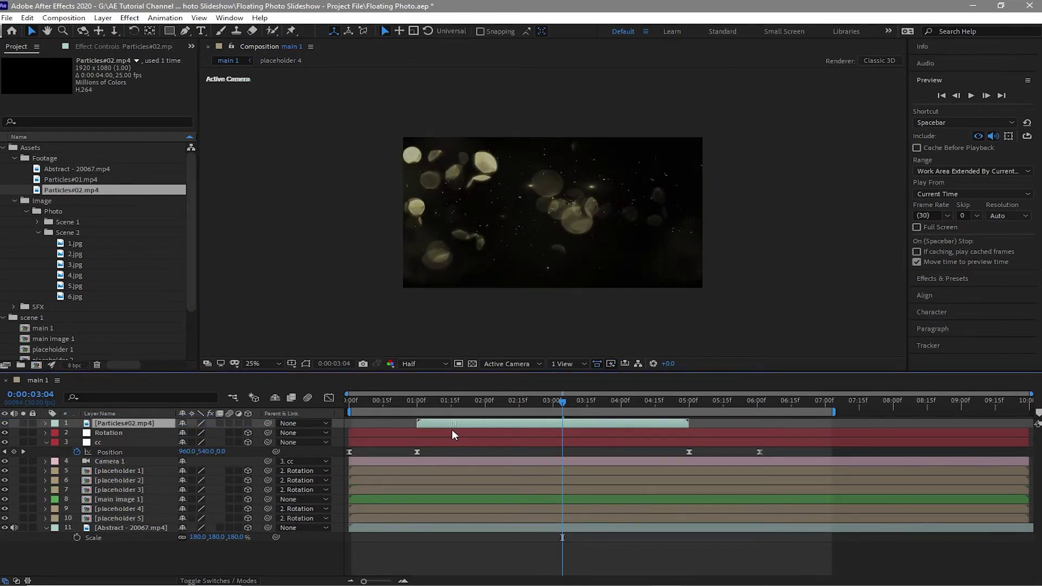
pyautogui.click(205, 582)
pyautogui.click(195, 424)
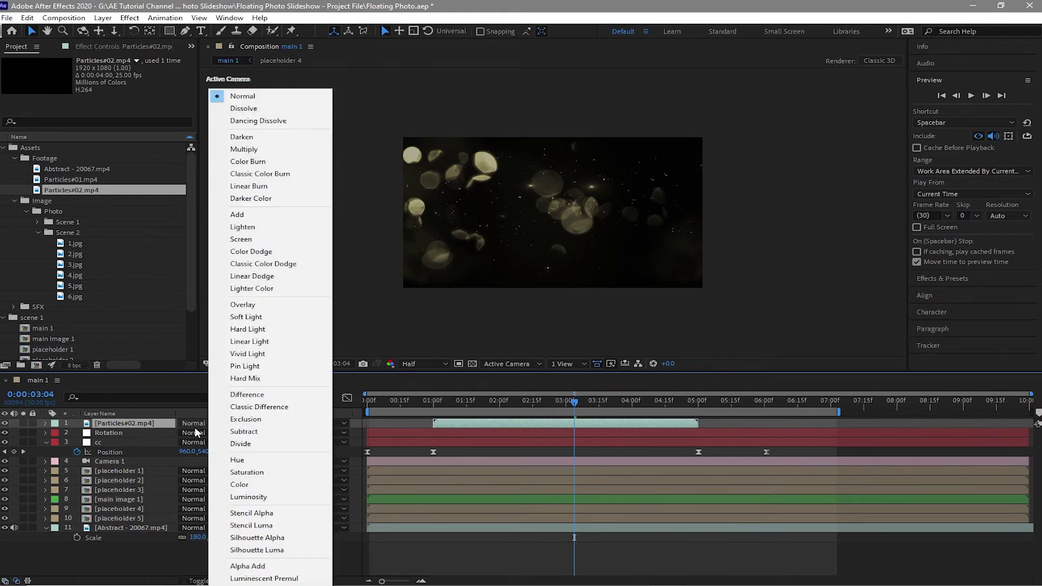
pyautogui.click(239, 215)
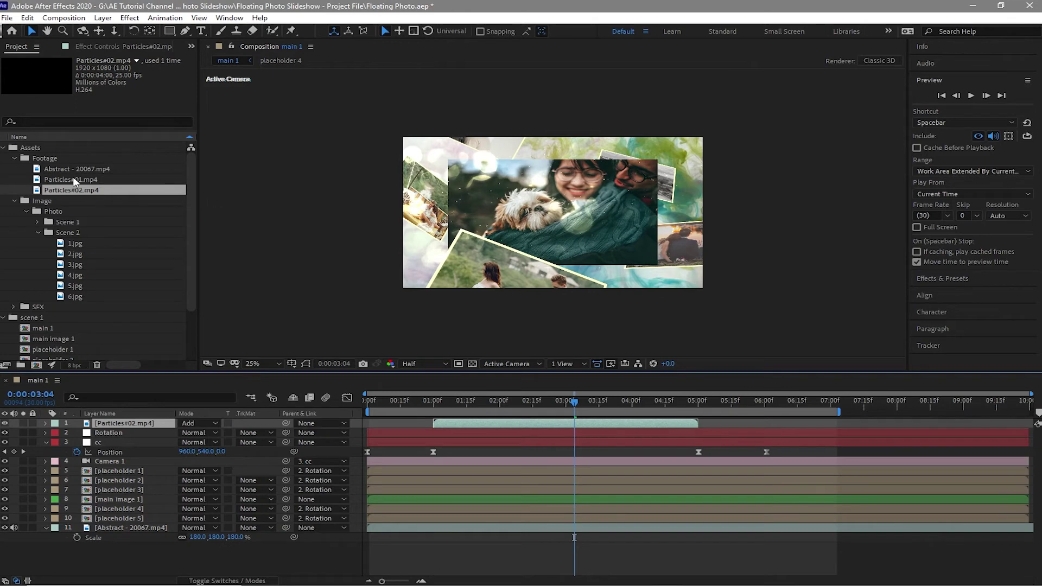
# - Place Particles#01.mp4 above Particles#02.mp4 in main 1 and set its blending mode to Add
pyautogui.moveTo(73, 177); pyautogui.dragTo(62, 420)
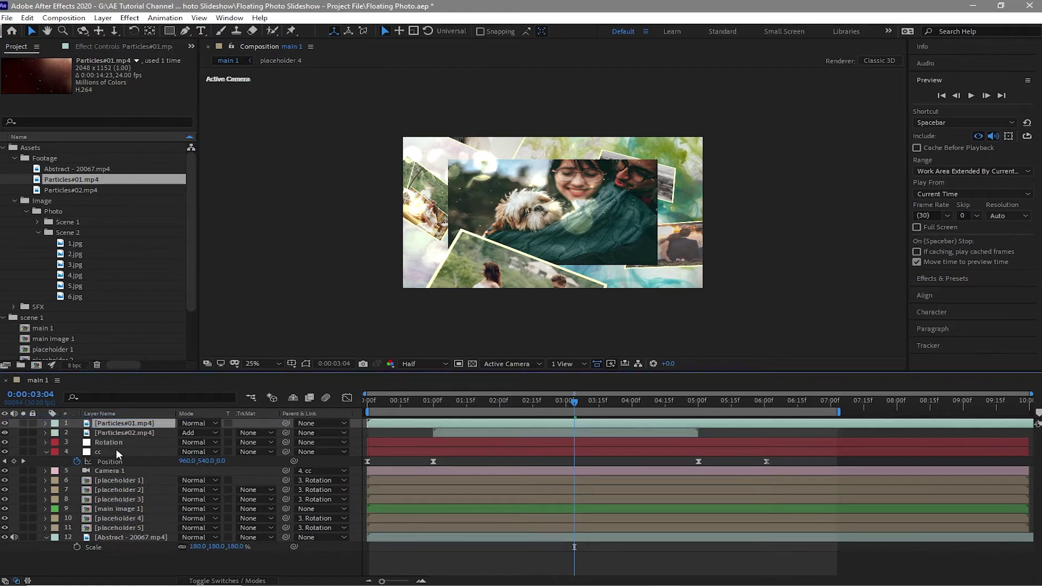
pyautogui.click(189, 452)
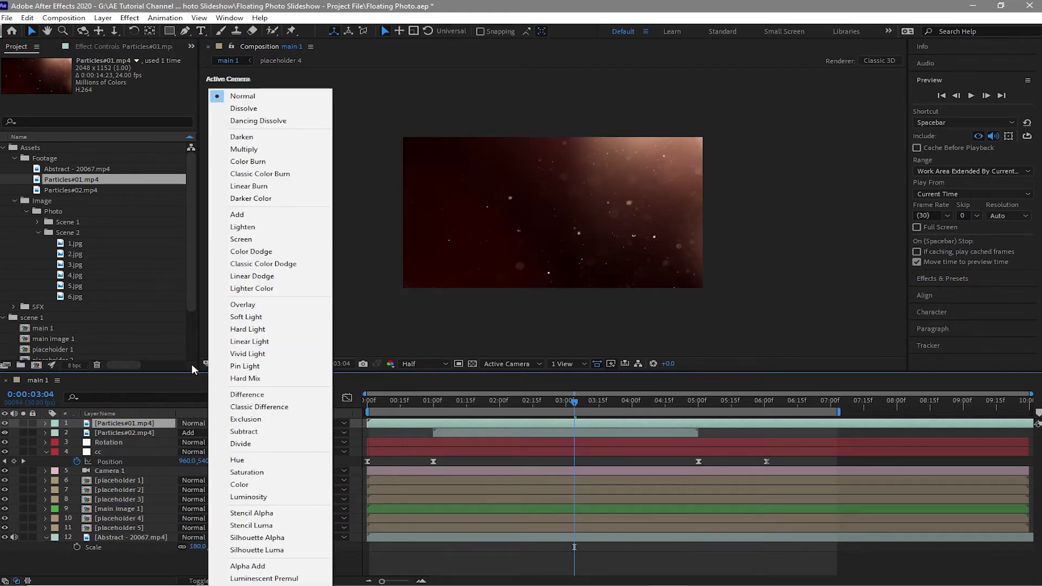
pyautogui.click(234, 215)
pyautogui.press('F4')
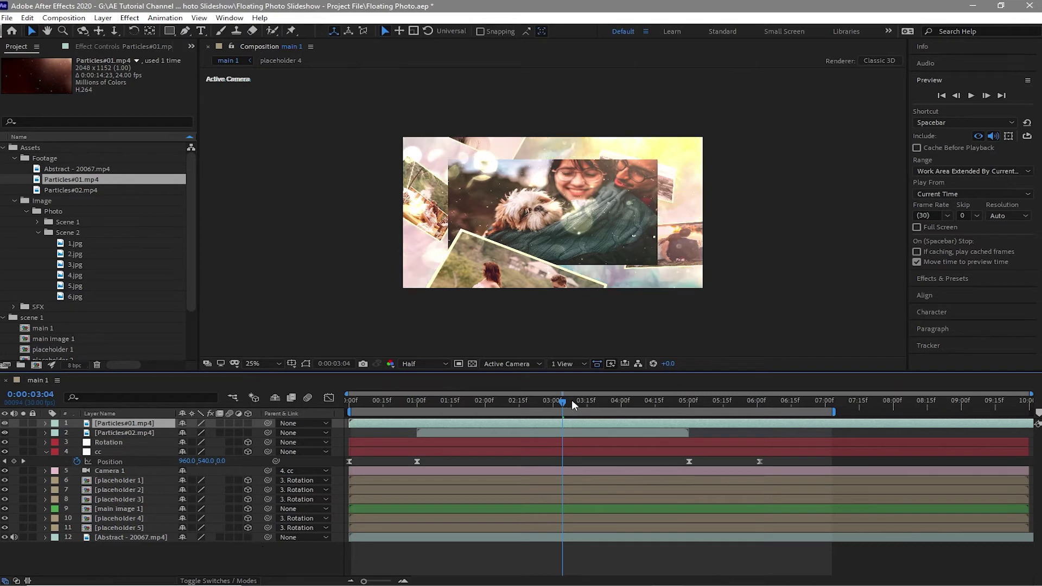
# - Preview main 1 from the beginning, then collapse the cc layer's properties
pyautogui.press('Home')
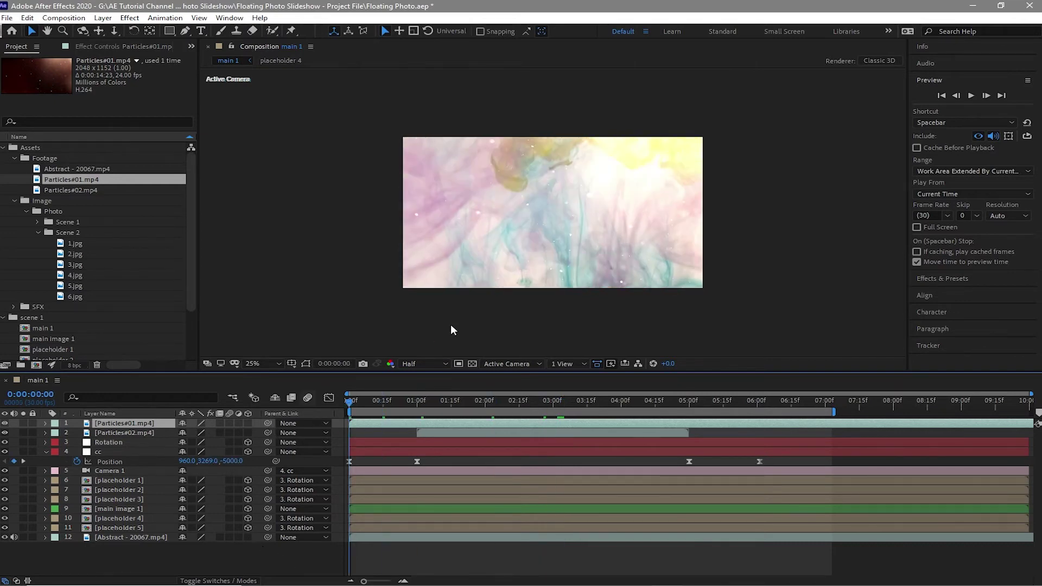
pyautogui.click(970, 96)
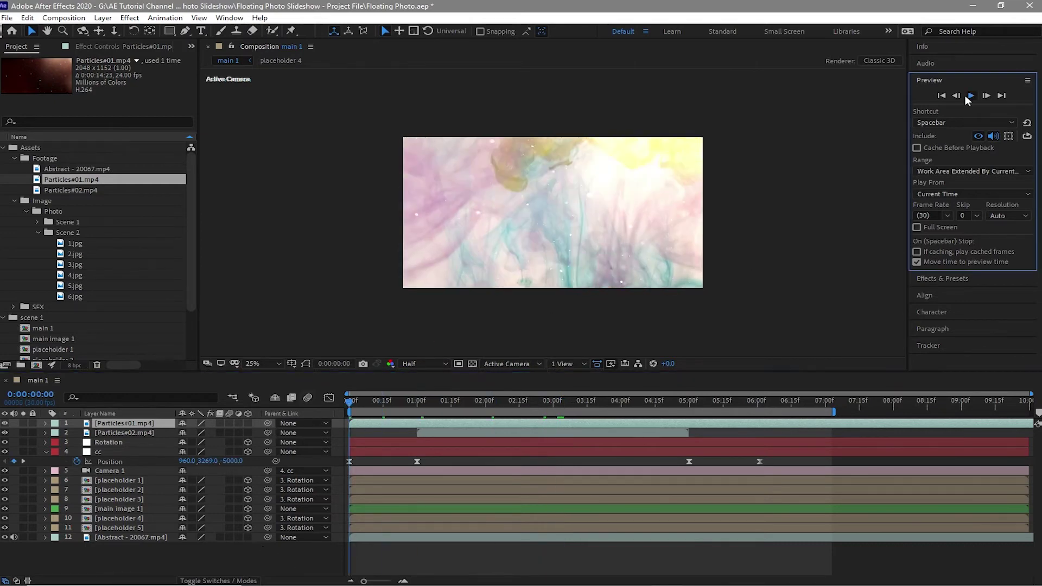
pyautogui.rightClick(814, 178)
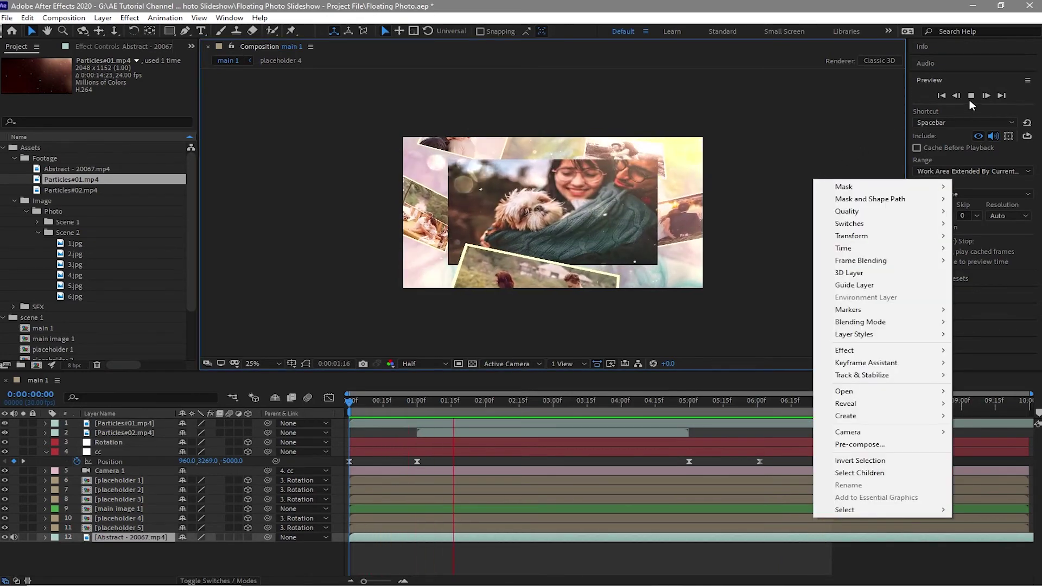
pyautogui.click(970, 99)
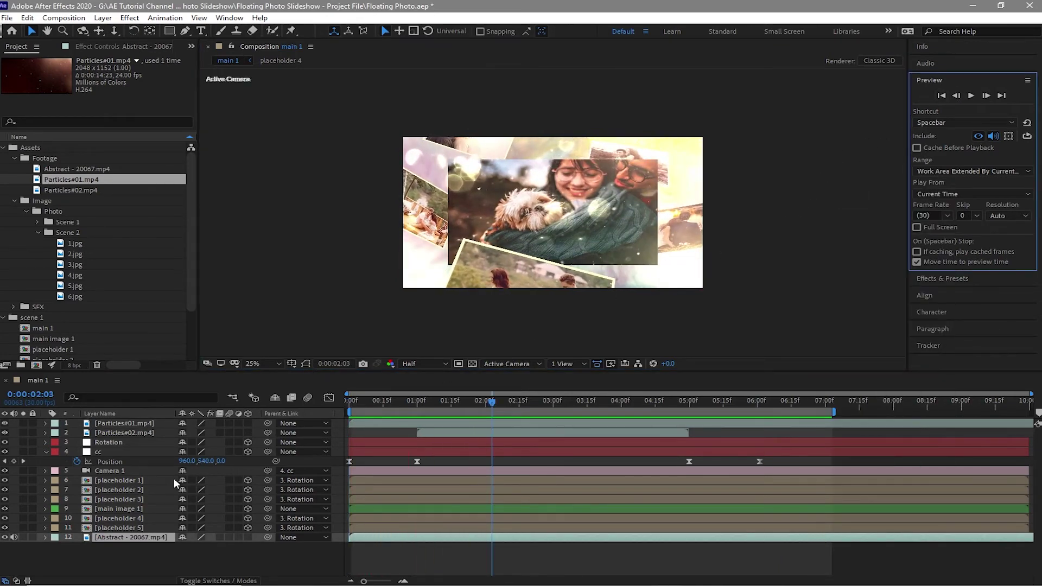
pyautogui.click(46, 451)
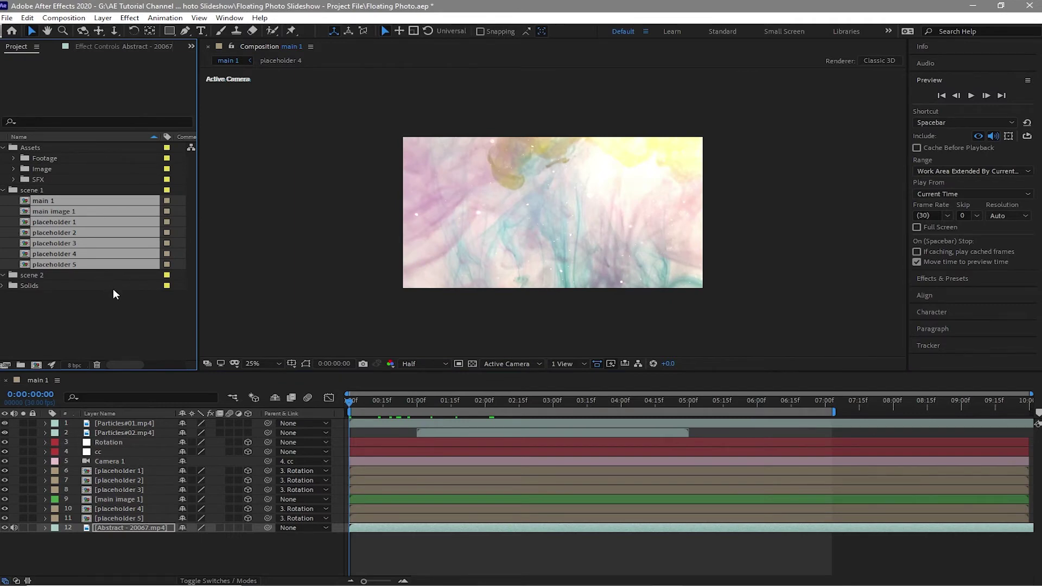
# - Duplicate all seven scene 1 compositions and move the copies into the scene 2 folder
pyautogui.click(27, 18)
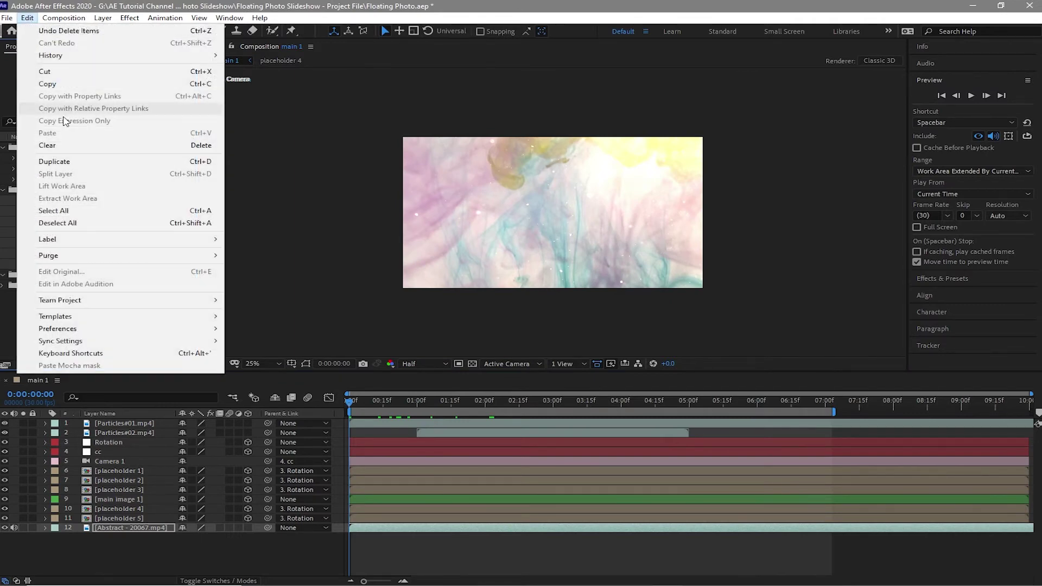
pyautogui.click(79, 162)
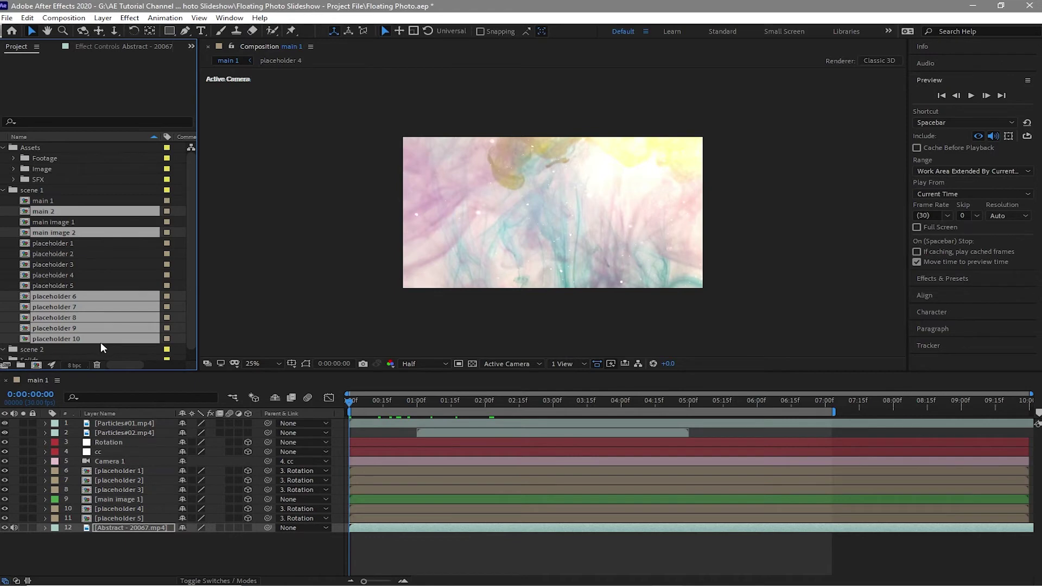
pyautogui.moveTo(100, 343); pyautogui.dragTo(104, 351)
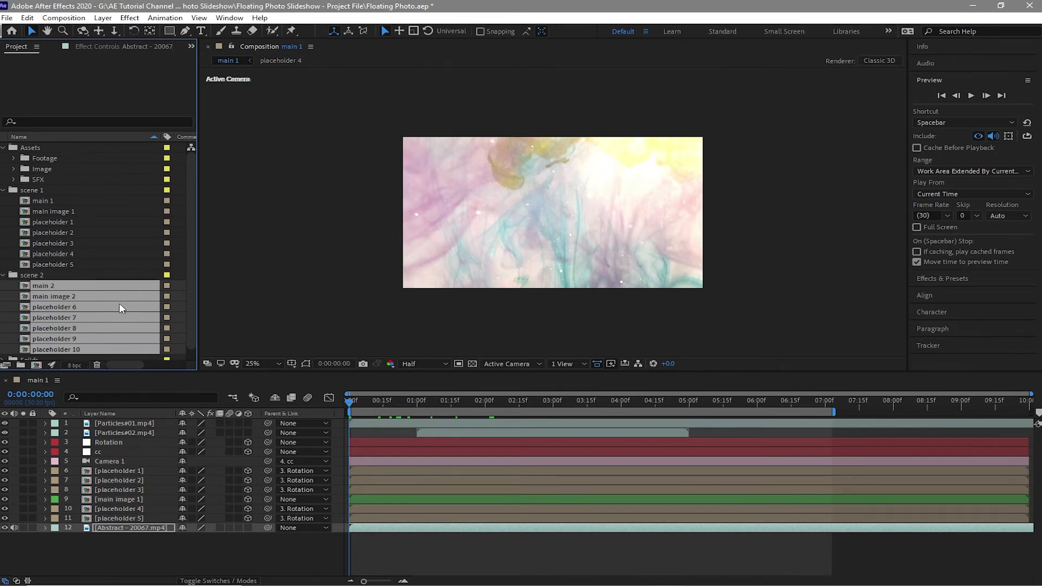
# - Open all scene 2 compositions and replace the photo in main image 2 with 1.jpg from the Scene 2 photo folder
pyautogui.doubleClick(119, 303)
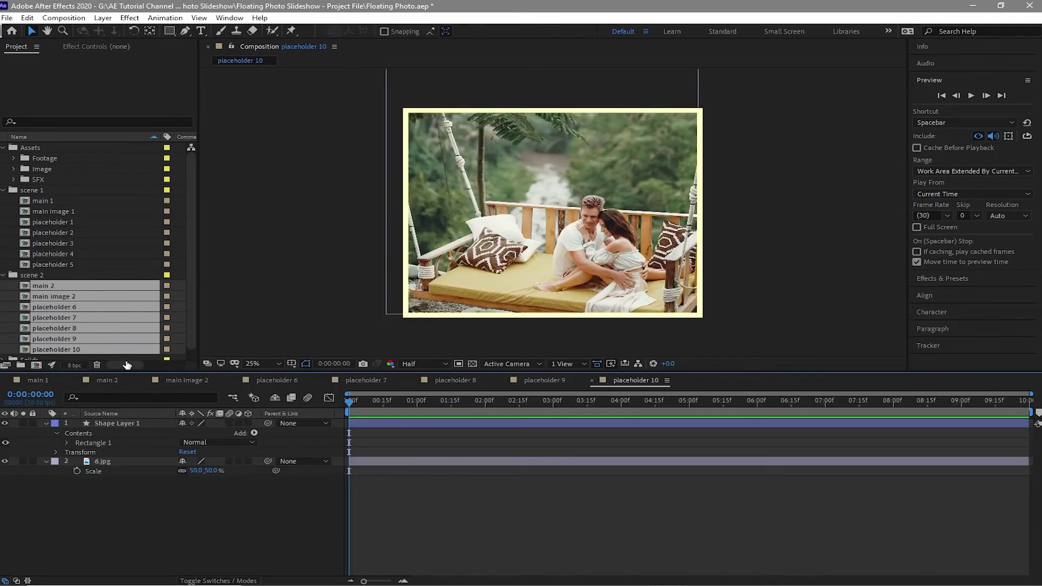
pyautogui.click(175, 379)
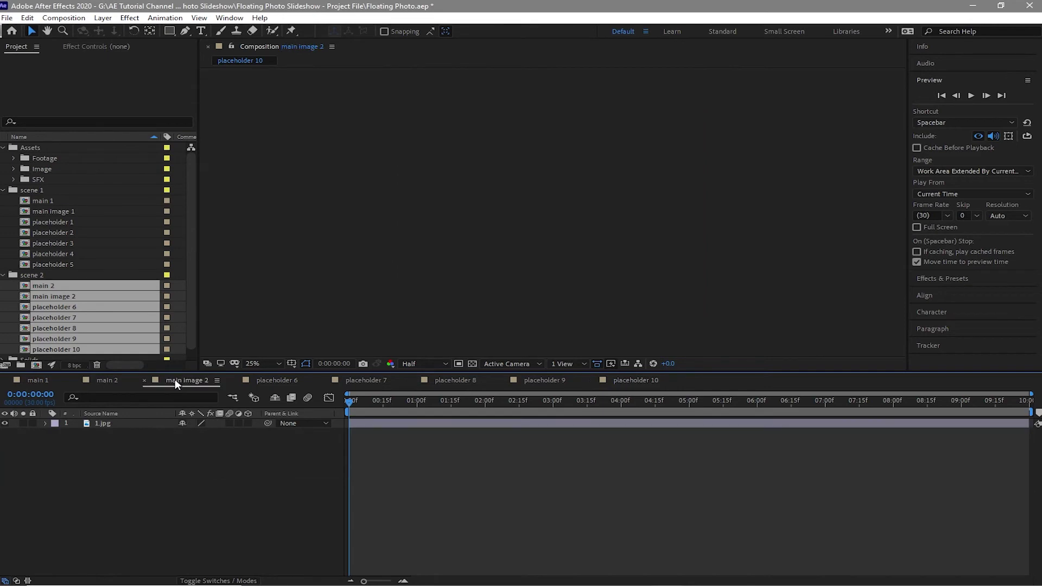
pyautogui.click(14, 169)
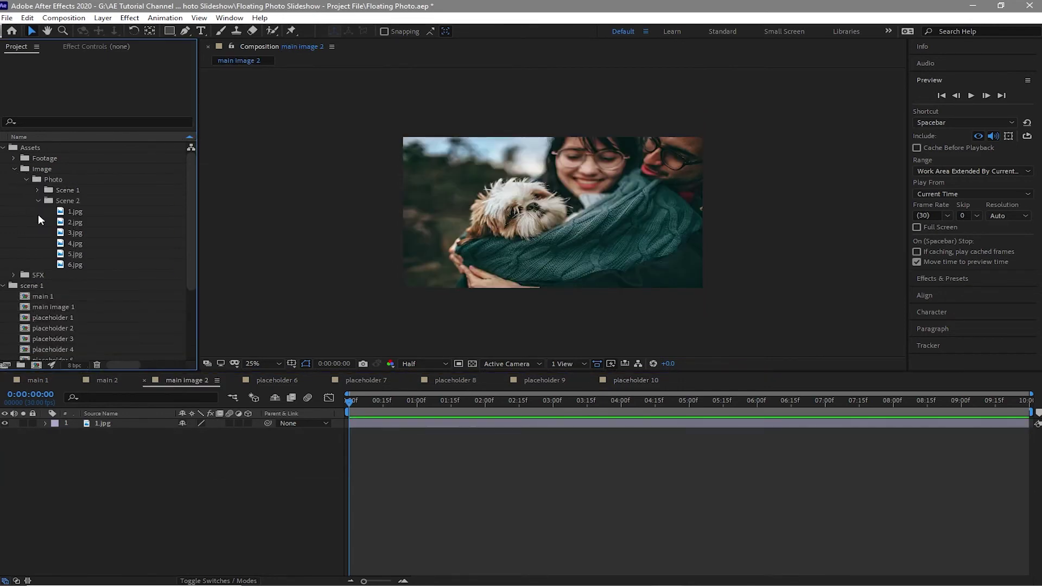
pyautogui.click(129, 425)
pyautogui.click(128, 425)
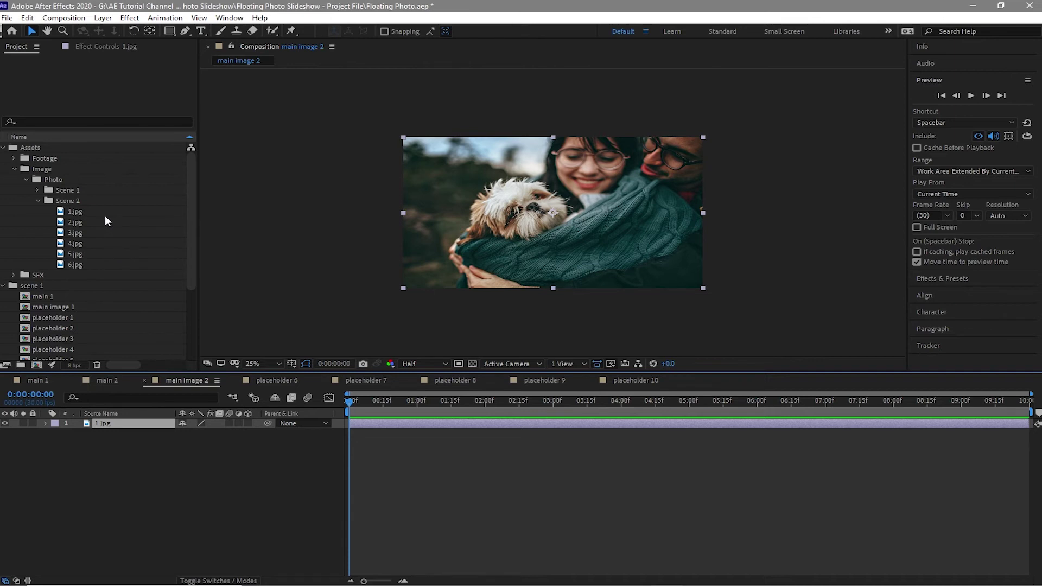
pyautogui.moveTo(103, 213); pyautogui.dragTo(127, 424)
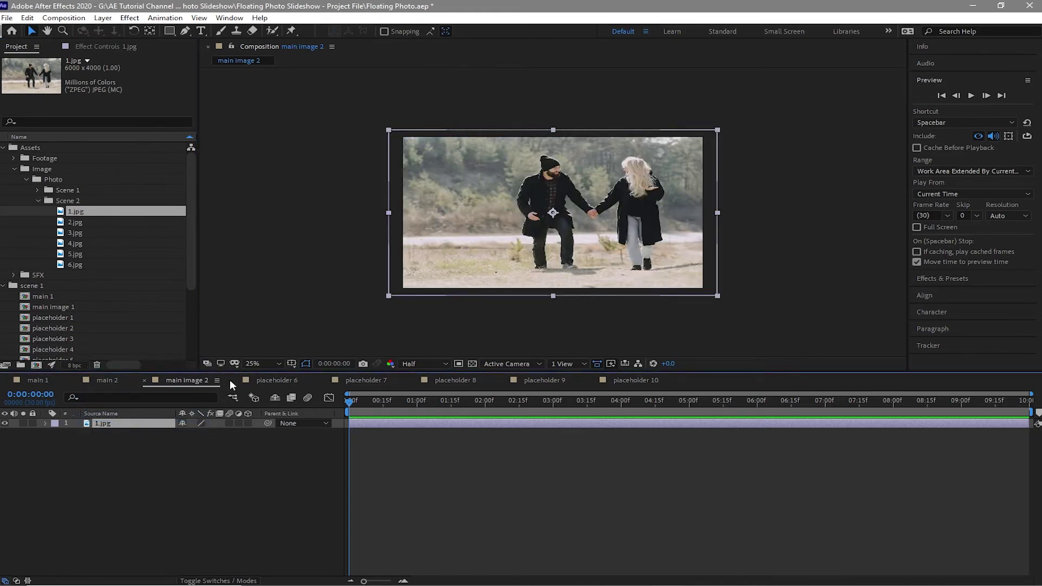
# - Replace the photo in placeholder 6 with Scene 2's 2.jpg and the photo in placeholder 7 with 3.jpg
pyautogui.click(258, 379)
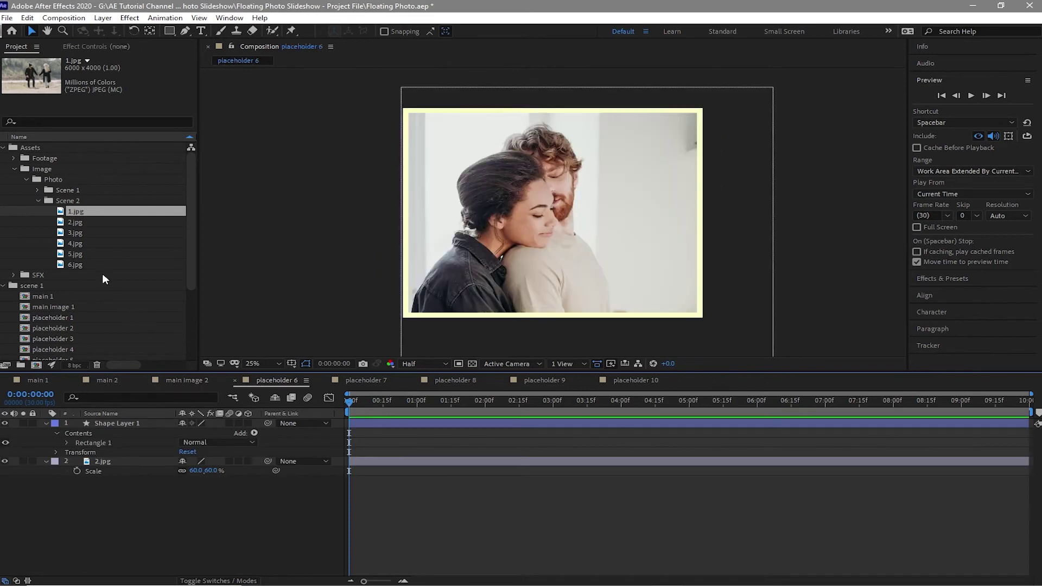
pyautogui.click(77, 224)
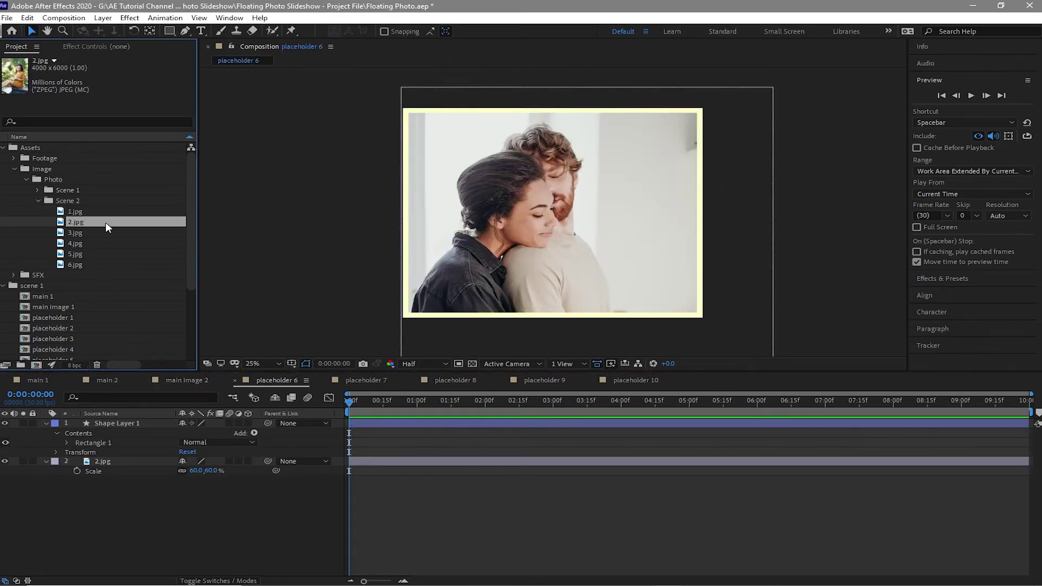
pyautogui.click(132, 461)
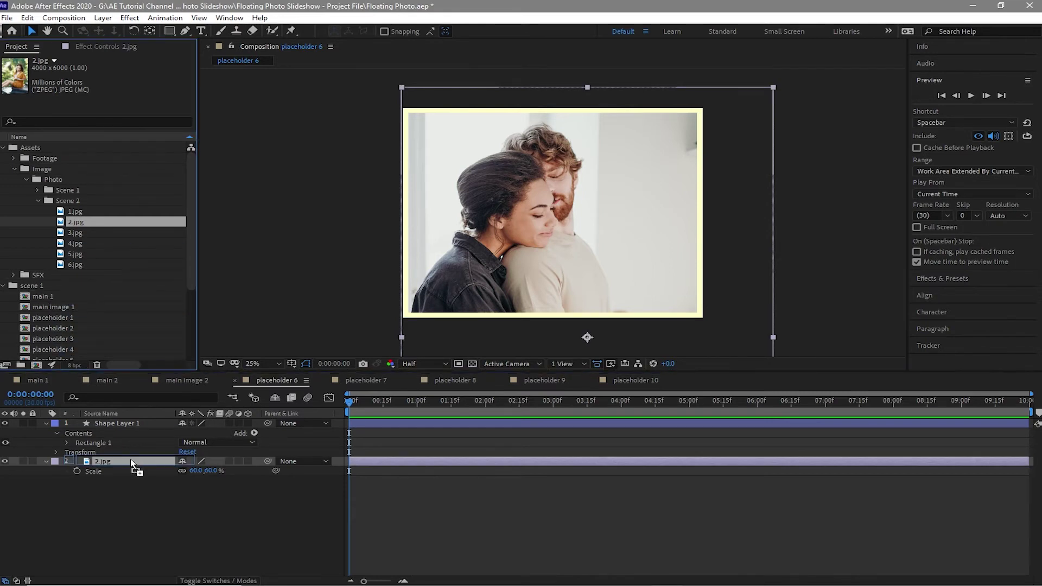
pyautogui.press('s')
pyautogui.click(357, 379)
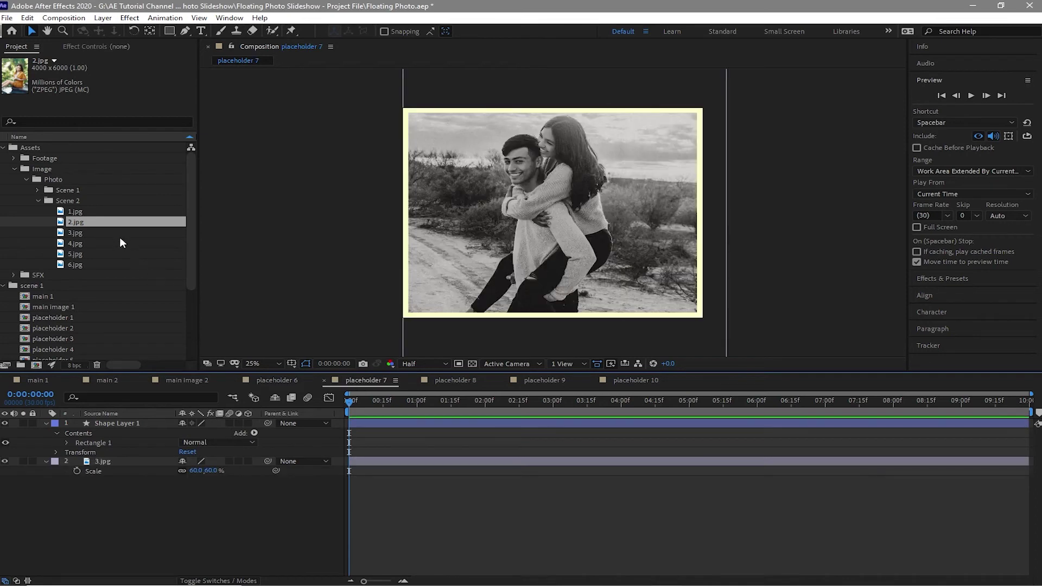
pyautogui.click(119, 234)
# - Replace the photo in placeholder 8 with Scene 2's 4.jpg and the photo in placeholder 9 with 5.jpg
pyautogui.click(455, 380)
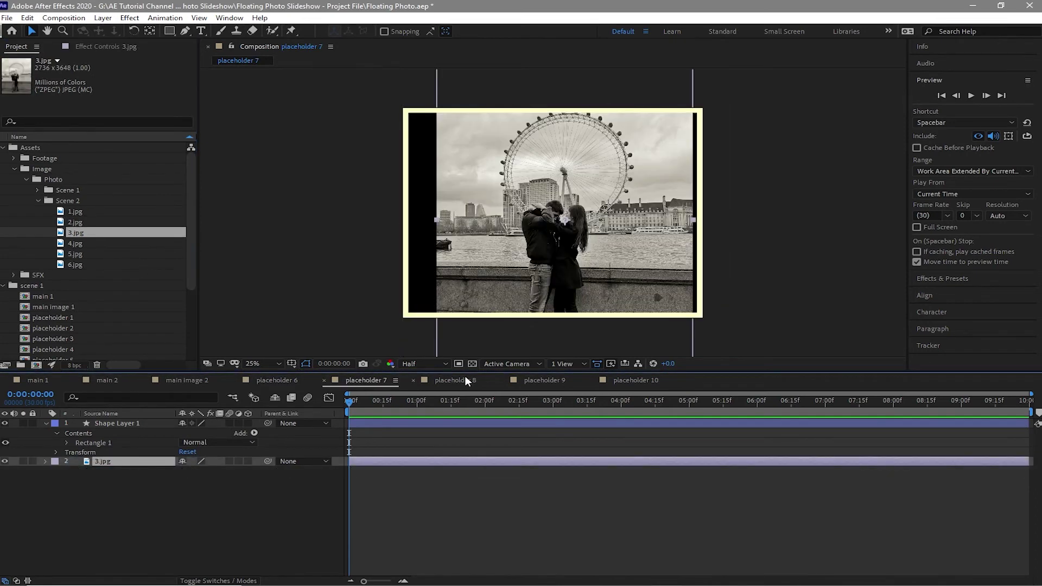
pyautogui.click(122, 243)
pyautogui.click(123, 461)
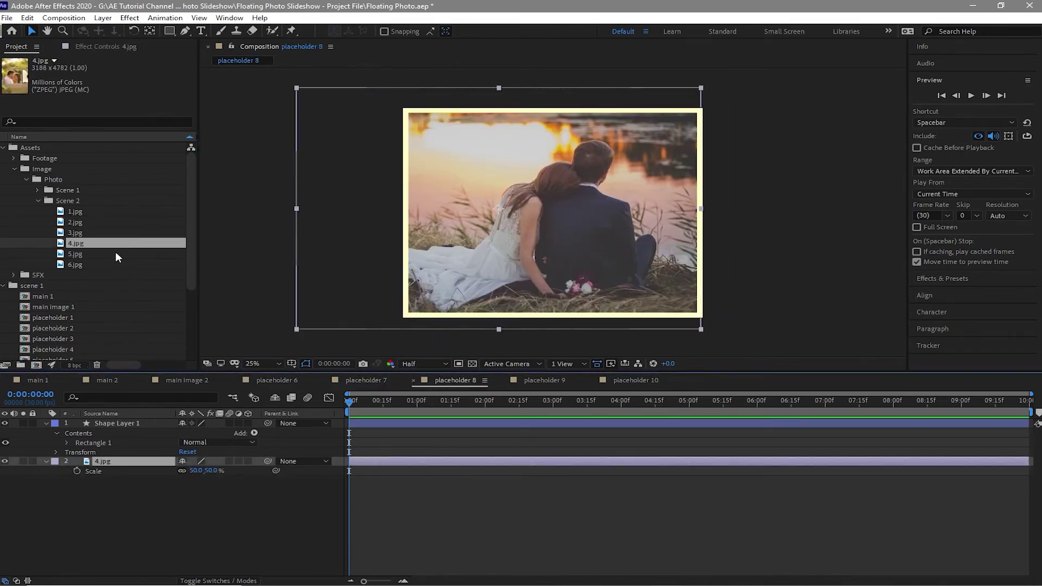
pyautogui.moveTo(115, 243); pyautogui.dragTo(113, 460)
pyautogui.click(530, 378)
pyautogui.click(113, 254)
pyautogui.click(123, 461)
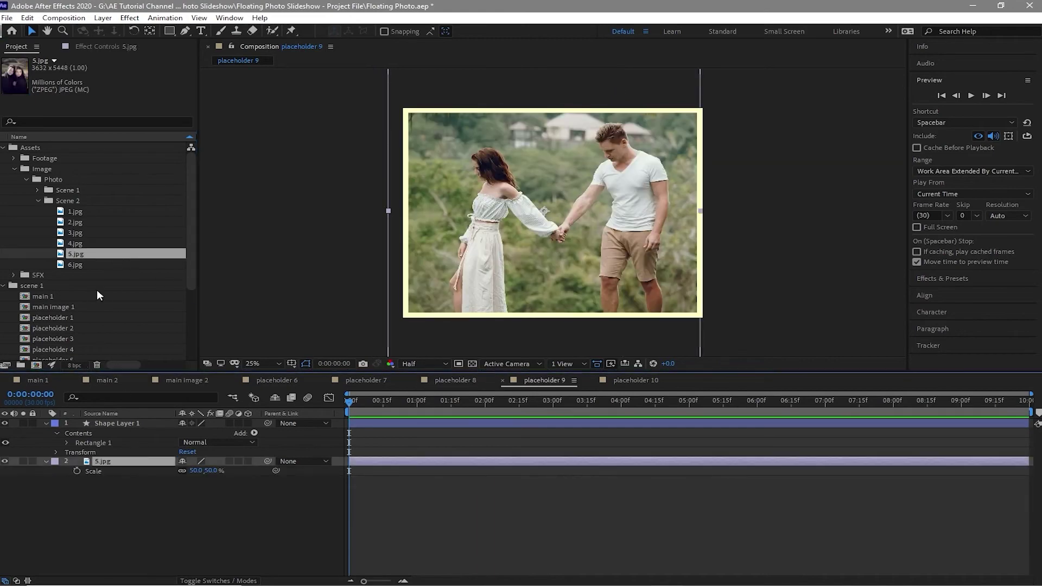
pyautogui.moveTo(113, 253); pyautogui.dragTo(135, 464)
# - Replace the photo in placeholder 10 with 6.jpg from the Scene 2 photo folder
pyautogui.click(636, 380)
pyautogui.click(122, 461)
pyautogui.click(96, 264)
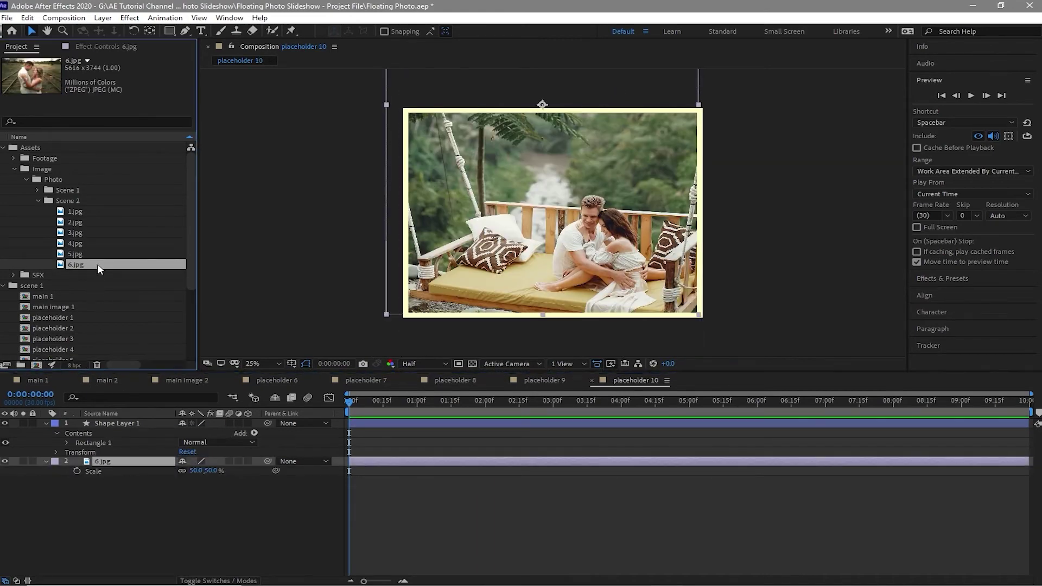
pyautogui.moveTo(96, 263); pyautogui.dragTo(122, 462)
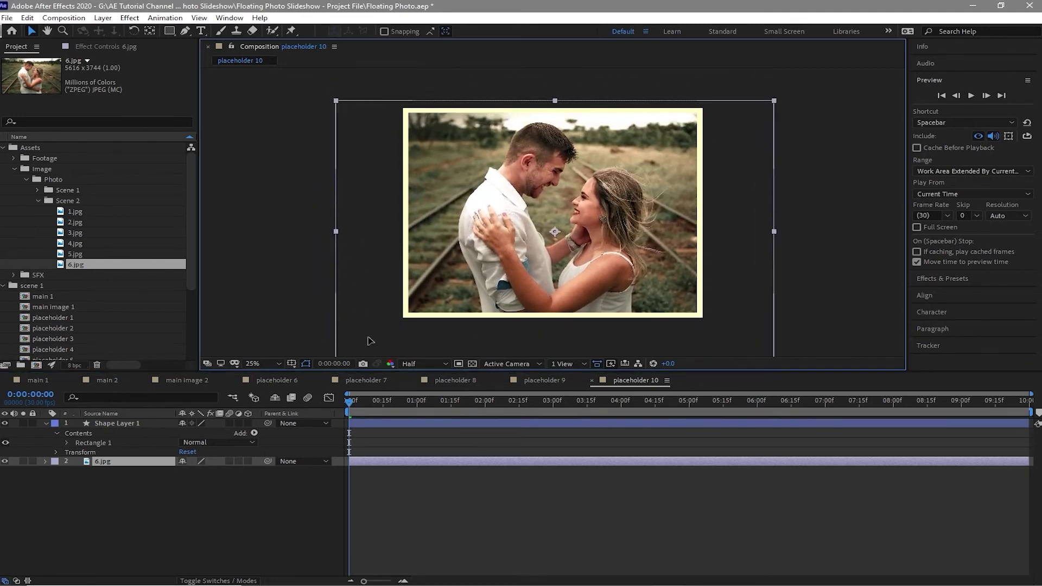
# - Scale 5.jpg in placeholder 9 to 60% and move it down within the frame
pyautogui.click(544, 380)
pyautogui.press('s')
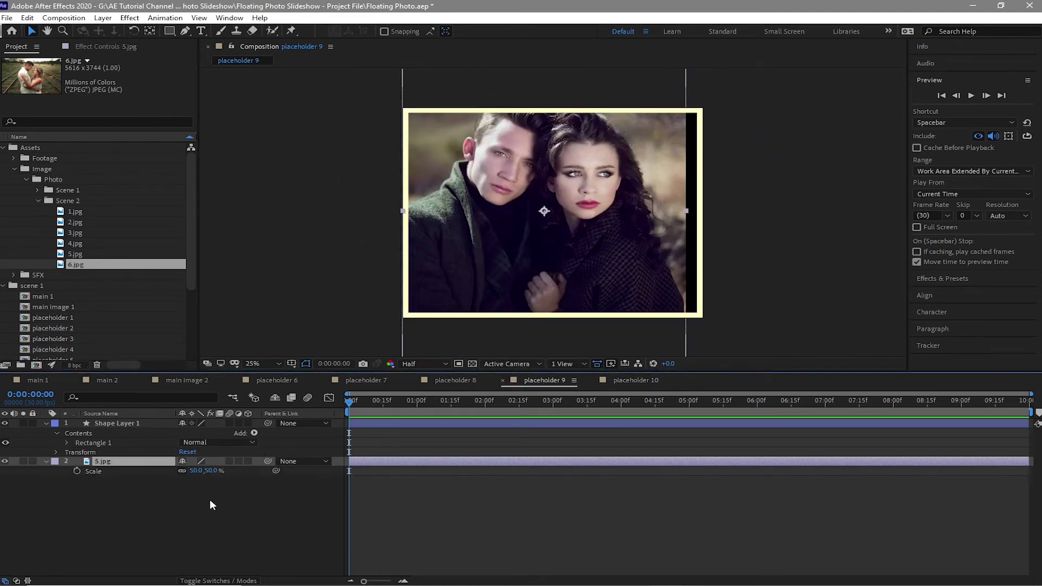
pyautogui.click(196, 471)
pyautogui.write('60')
pyautogui.press('Return')
pyautogui.moveTo(592, 272); pyautogui.dragTo(597, 304)
# - Scale 4.jpg in placeholder 8 to 60% and reposition it to fill the frame
pyautogui.click(453, 381)
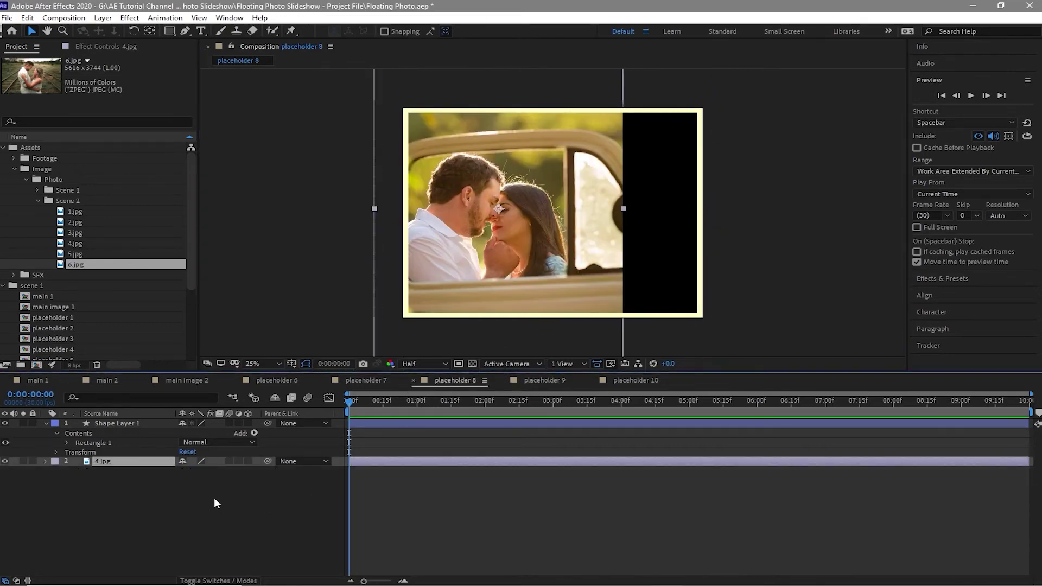
pyautogui.press('s')
pyautogui.click(194, 470)
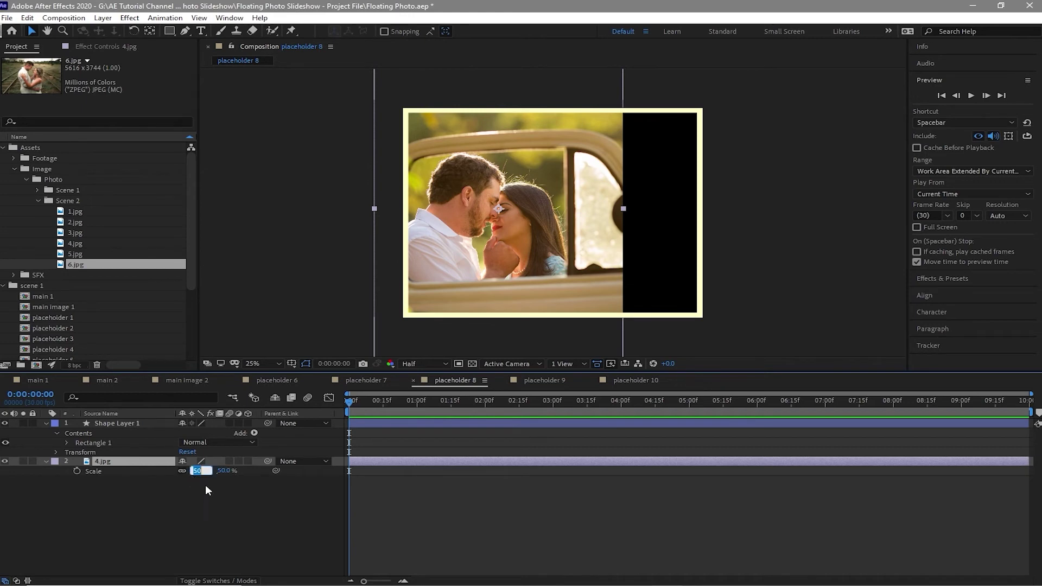
pyautogui.write('60')
pyautogui.press('Return')
pyautogui.moveTo(405, 349)
pyautogui.mouseDown()
pyautogui.moveTo(425, 345)
pyautogui.moveTo(393, 346)
pyautogui.mouseUp()
# - Adjust the scale of 2.jpg in placeholder 6 and move the photo up within its frame
pyautogui.click(288, 381)
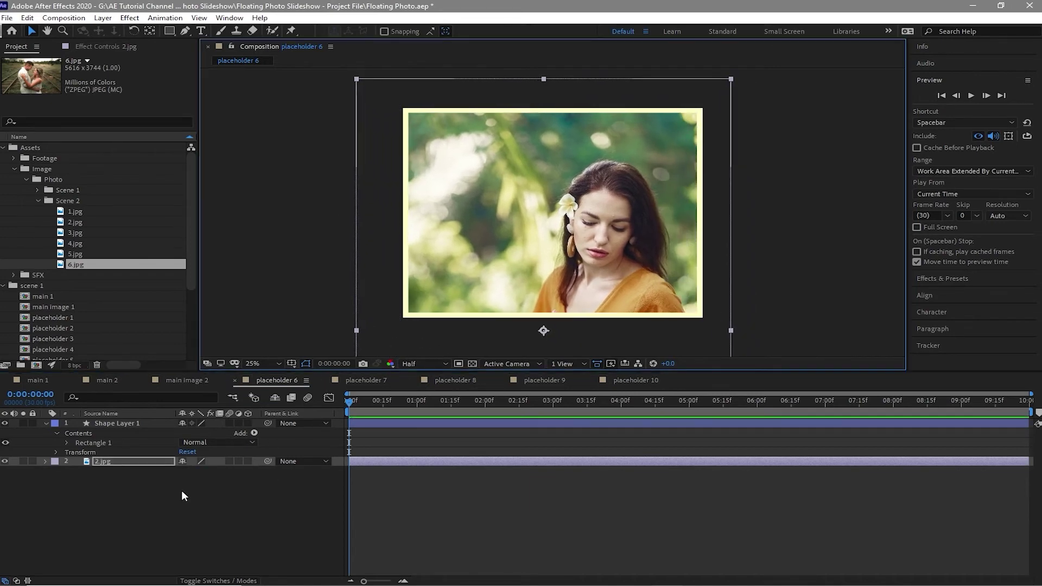
pyautogui.press('s')
pyautogui.moveTo(195, 471); pyautogui.dragTo(217, 477)
pyautogui.moveTo(460, 316); pyautogui.dragTo(454, 259)
# - Close the main image 2 and placeholder 6 to 10 compositions, leaving main 1 and main 2 open
pyautogui.click(206, 384)
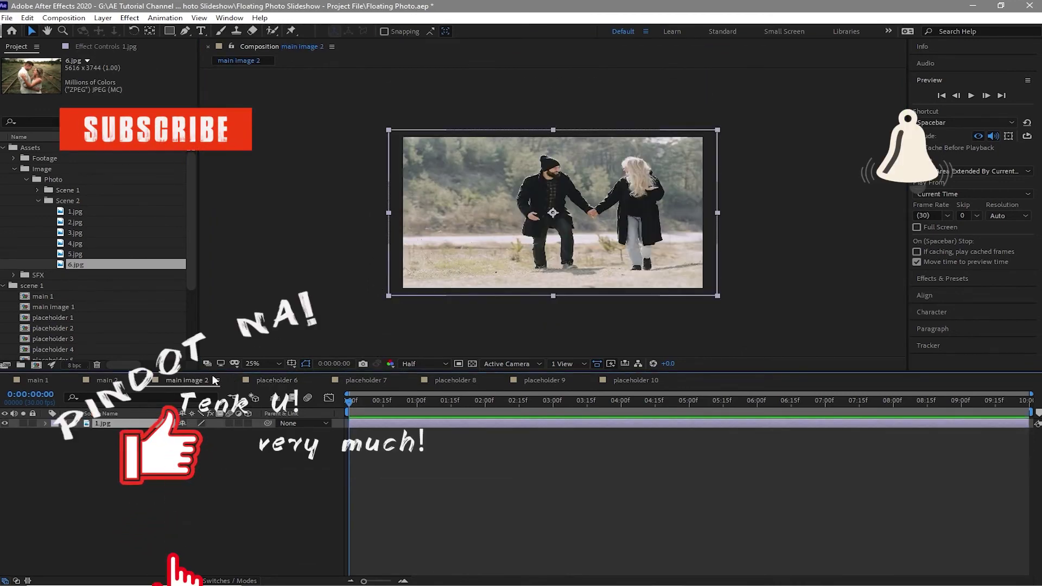
pyautogui.click(145, 383)
pyautogui.click(145, 383)
pyautogui.click(145, 382)
pyautogui.click(145, 383)
pyautogui.click(145, 382)
pyautogui.click(145, 382)
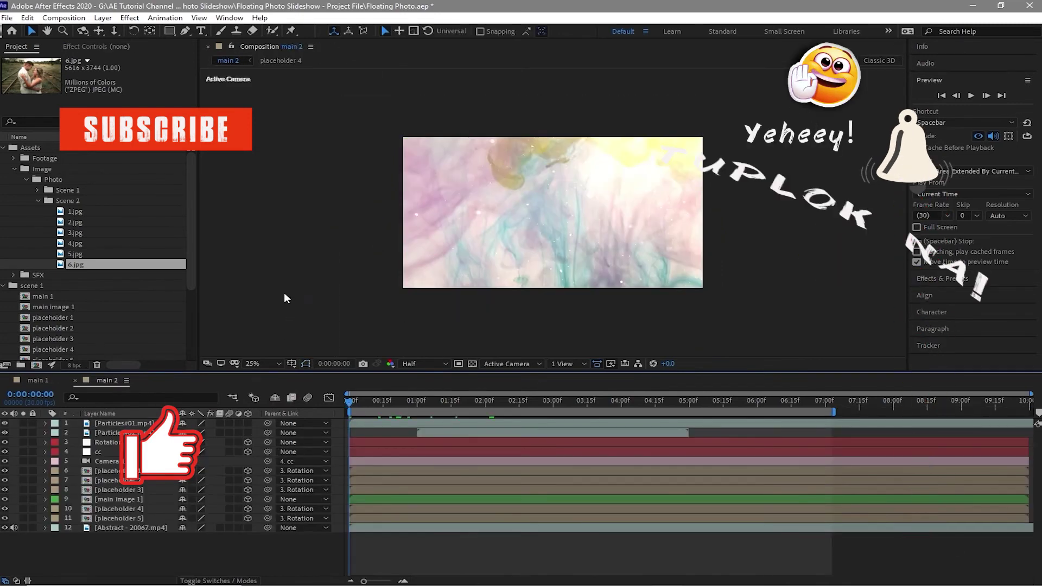
# - Collapse the Assets and scene 1 folders in the project
pyautogui.click(3, 152)
pyautogui.click(3, 152)
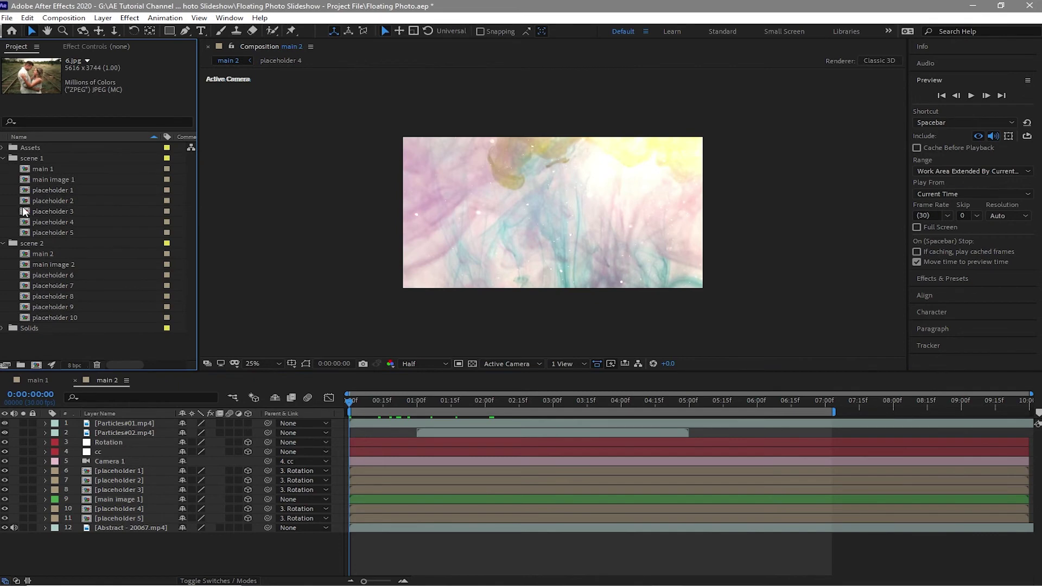
pyautogui.click(2, 159)
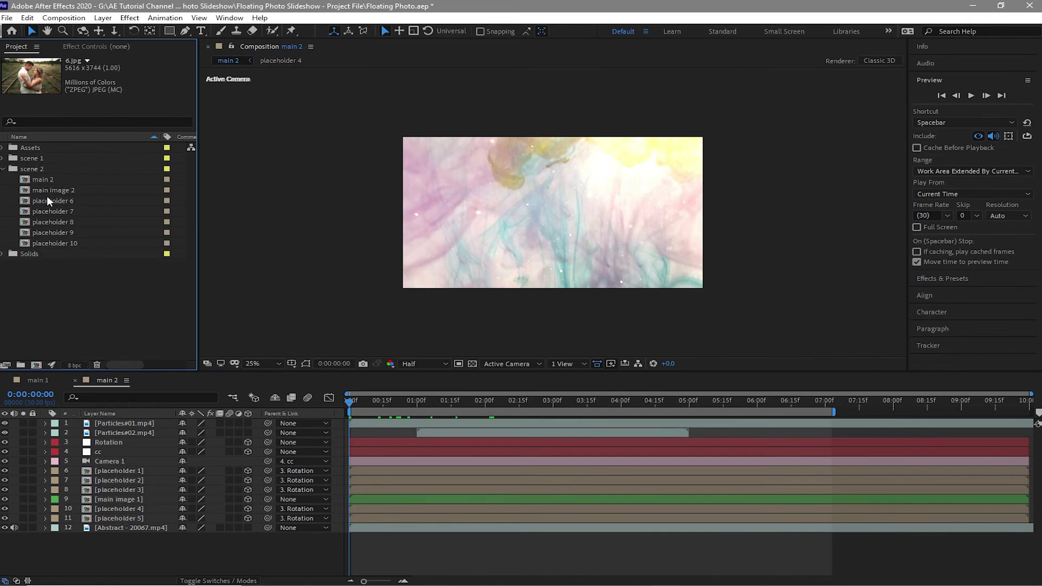
# - In main 2, replace the placeholder 1, 2 and 3 layers with placeholder 6, 7 and 8 respectively
pyautogui.click(138, 468)
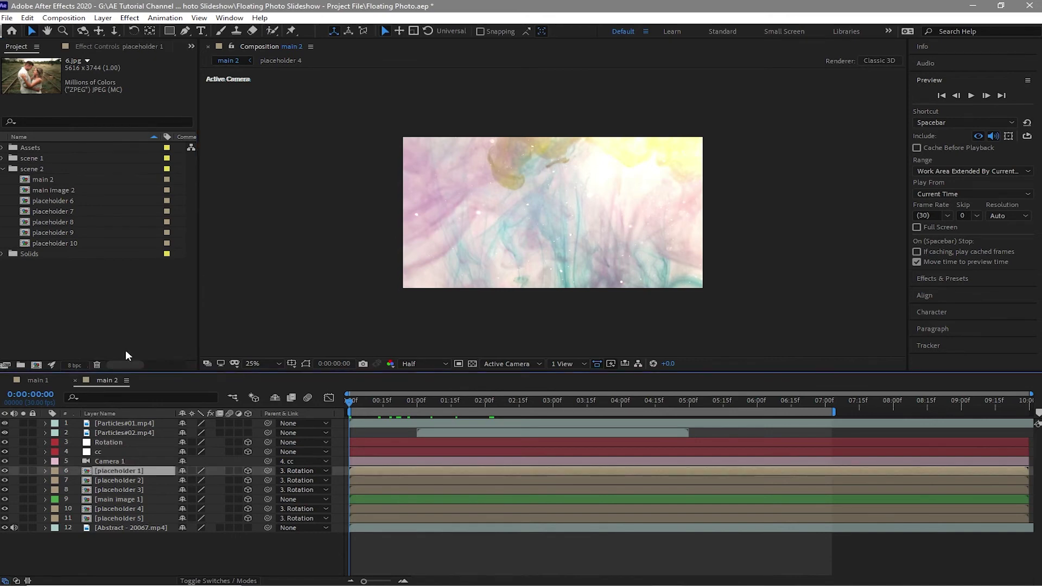
pyautogui.click(73, 201)
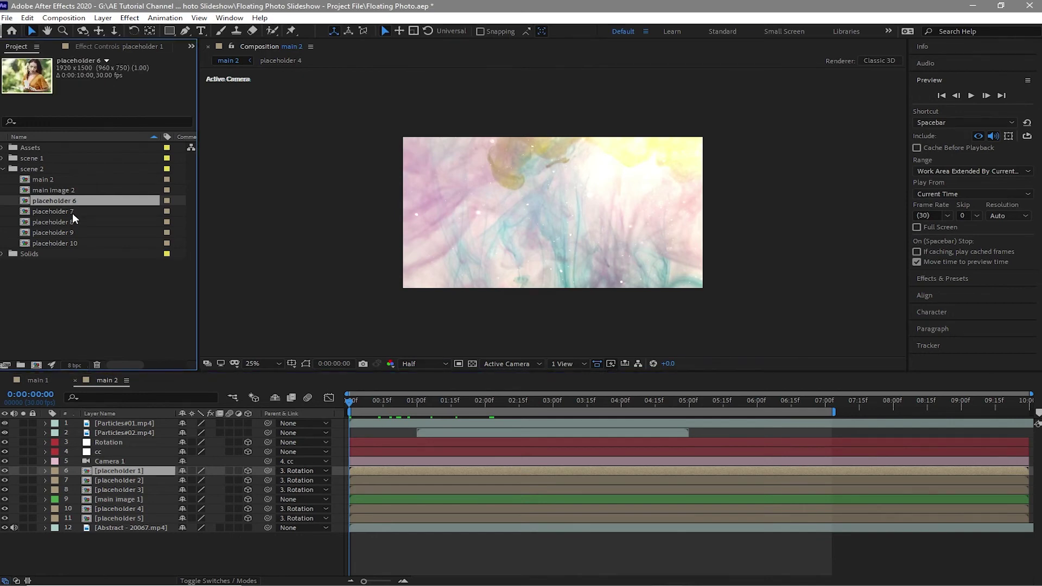
pyautogui.moveTo(73, 202); pyautogui.dragTo(111, 473)
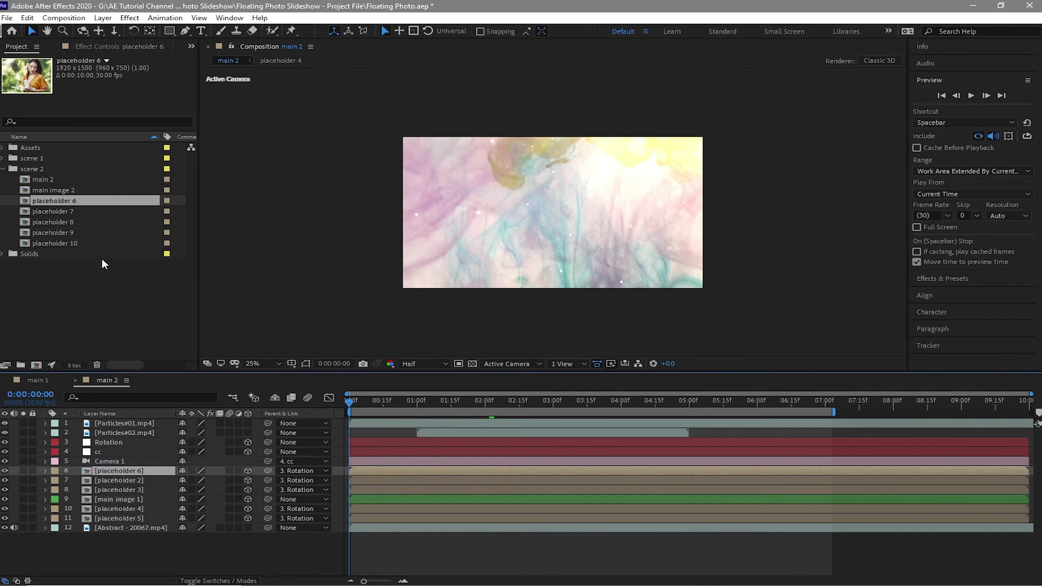
pyautogui.click(122, 480)
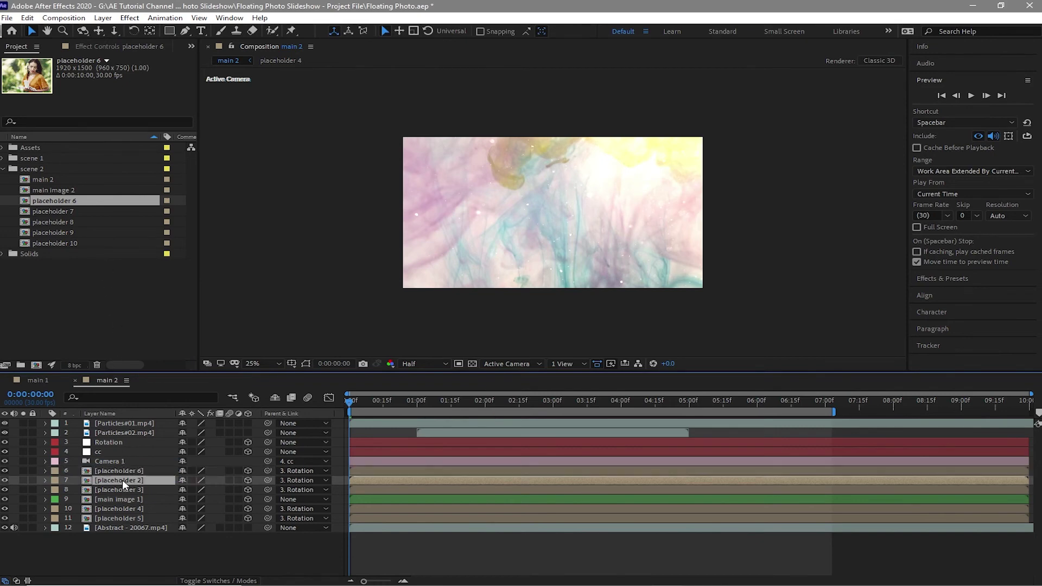
pyautogui.moveTo(94, 210); pyautogui.dragTo(101, 481)
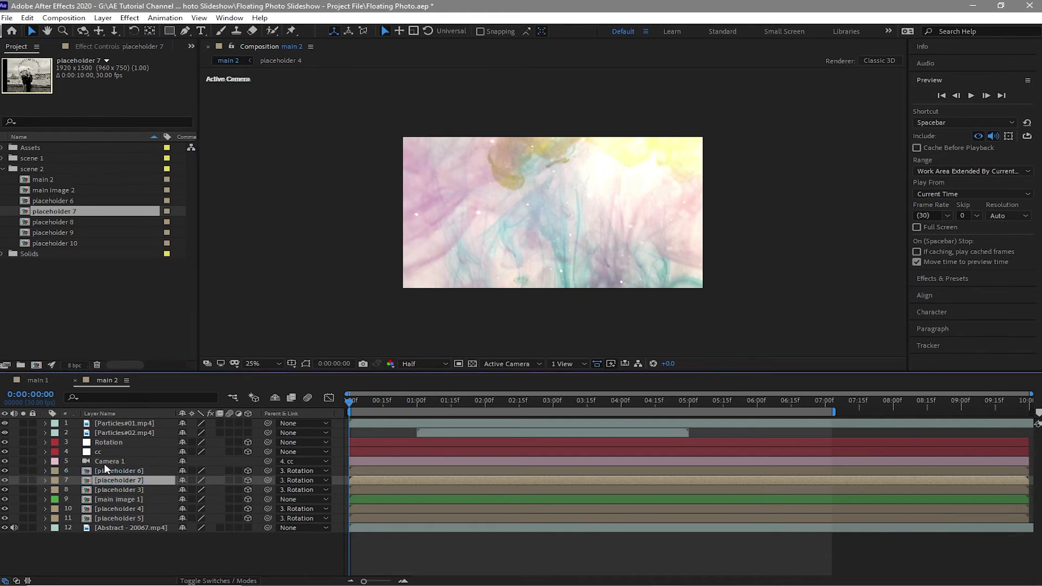
pyautogui.hotkey('ctrl', 'Down')
pyautogui.moveTo(93, 222); pyautogui.dragTo(104, 492)
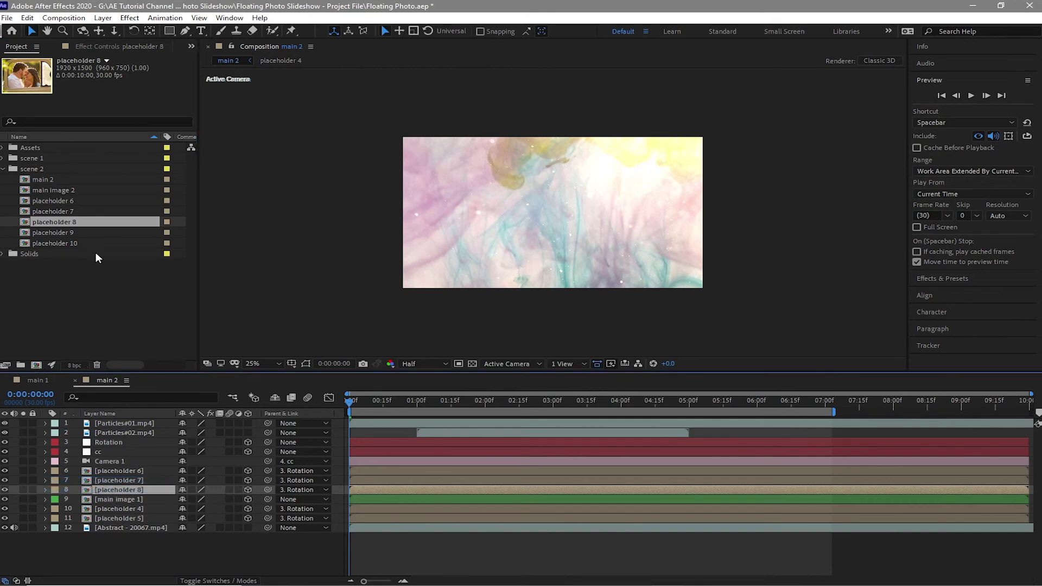
# - Replace the main image 1 layer in main 2 with the main image 2 composition
pyautogui.click(90, 231)
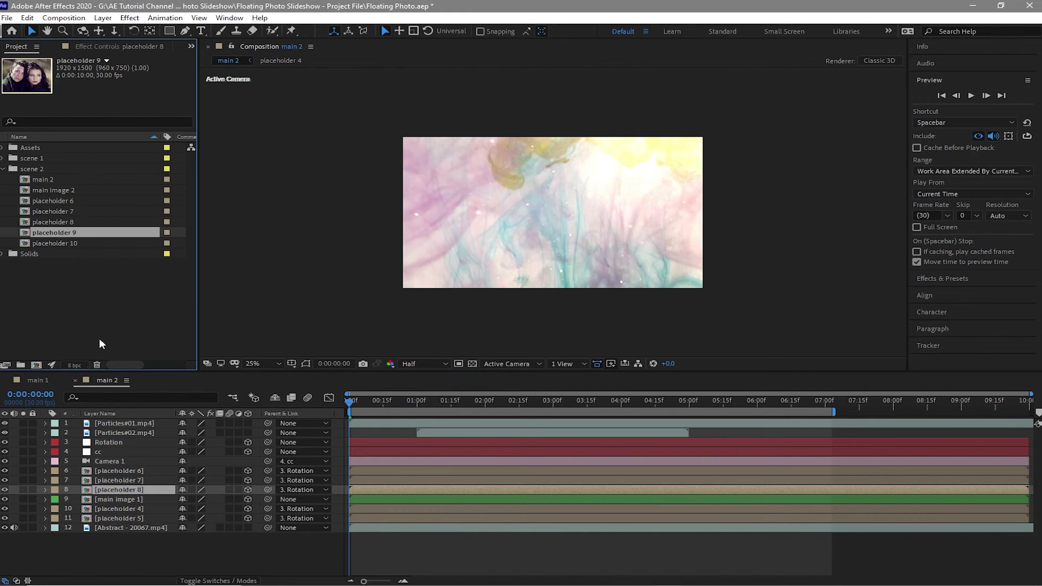
pyautogui.click(114, 499)
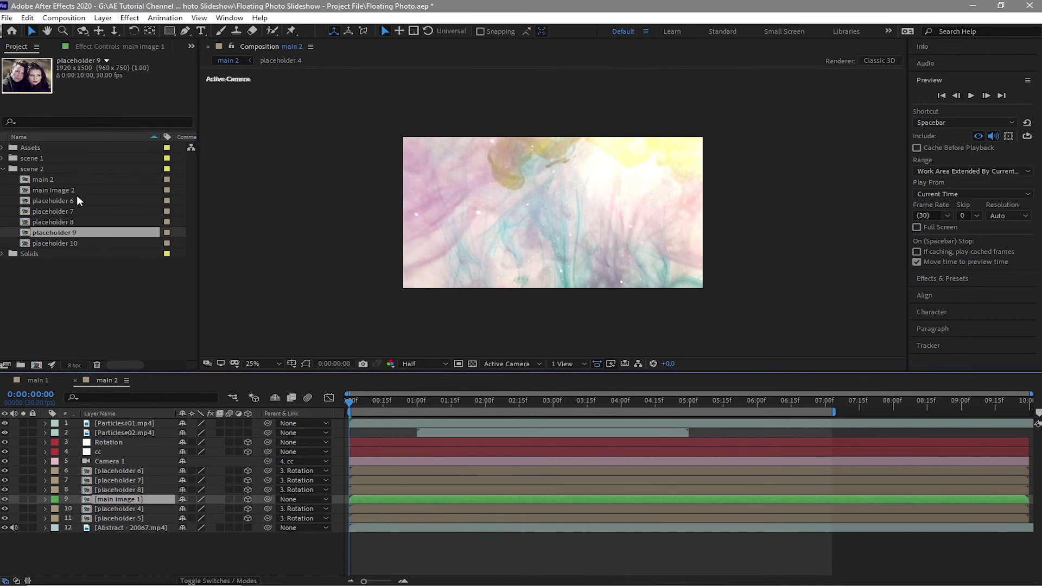
pyautogui.moveTo(71, 190); pyautogui.dragTo(95, 500)
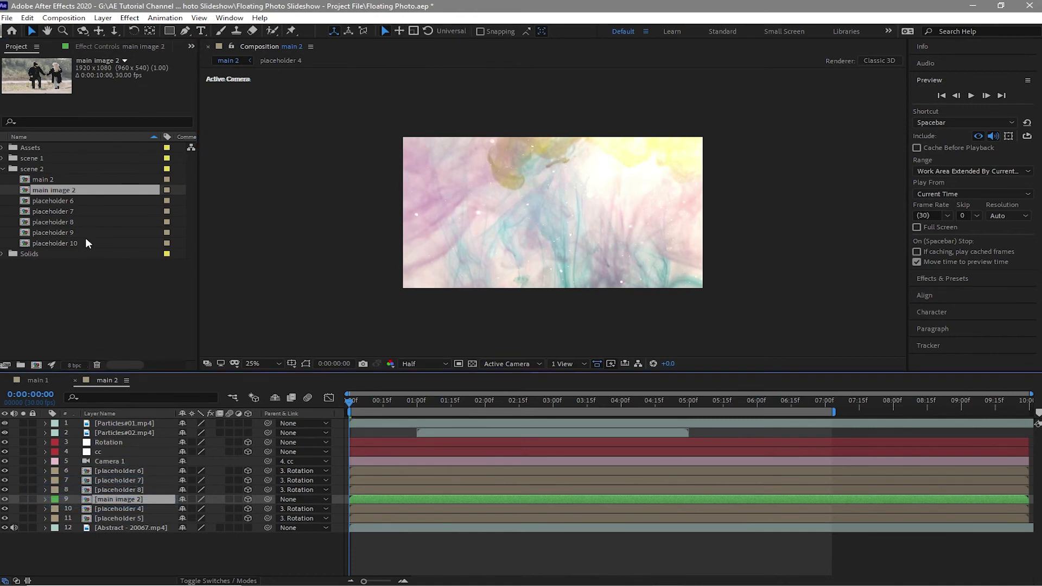
# - Replace the placeholder 4 and placeholder 5 layers in main 2 with placeholder 9 and placeholder 10
pyautogui.click(128, 512)
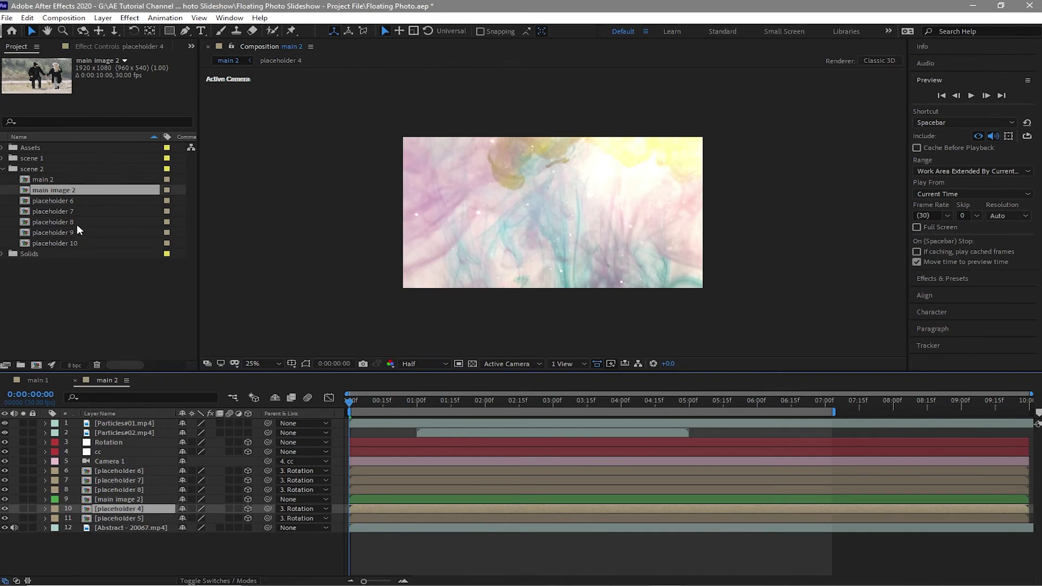
pyautogui.moveTo(77, 230); pyautogui.dragTo(121, 512)
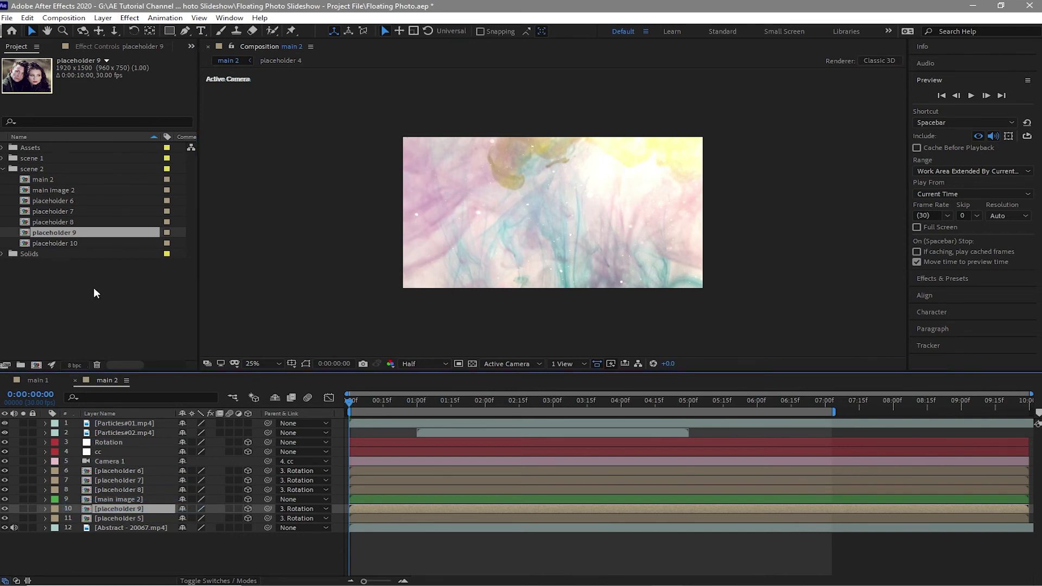
pyautogui.click(127, 516)
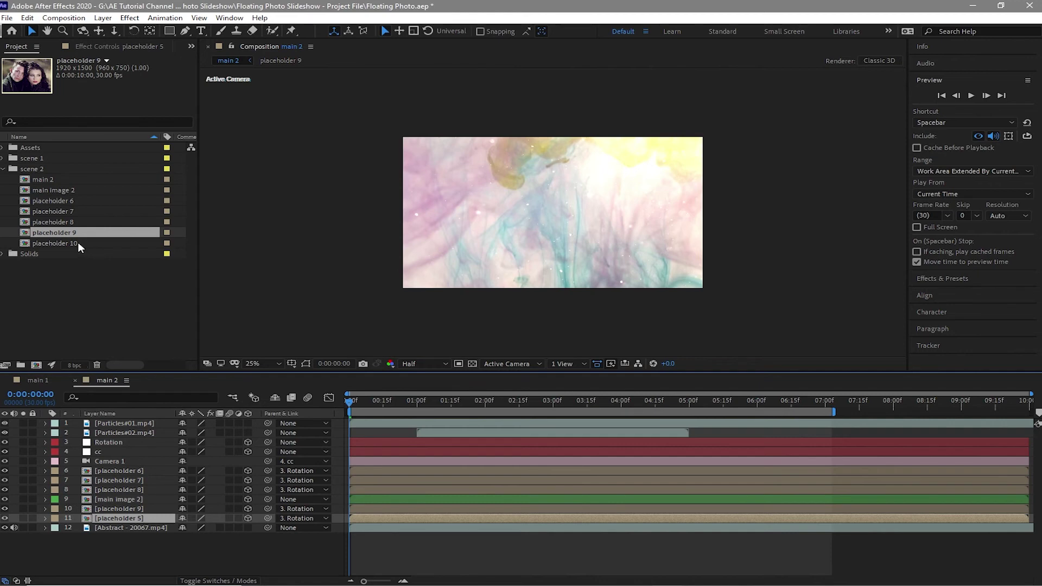
pyautogui.moveTo(77, 242); pyautogui.dragTo(116, 519)
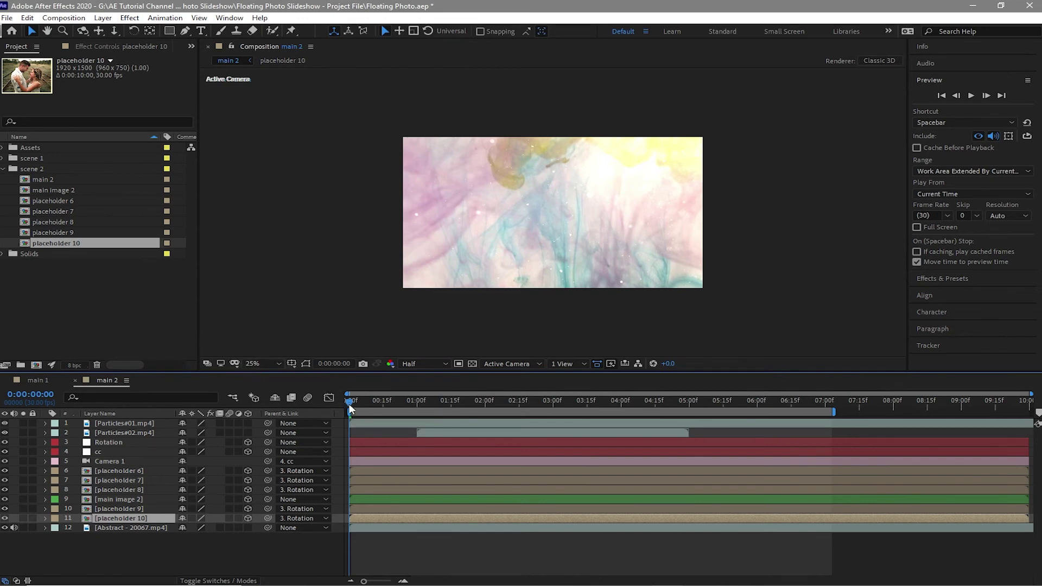
# - In main 2, delete the first and last Position keyframes of the cc null, at 0 and about 6 seconds
pyautogui.moveTo(350, 410); pyautogui.dragTo(594, 412)
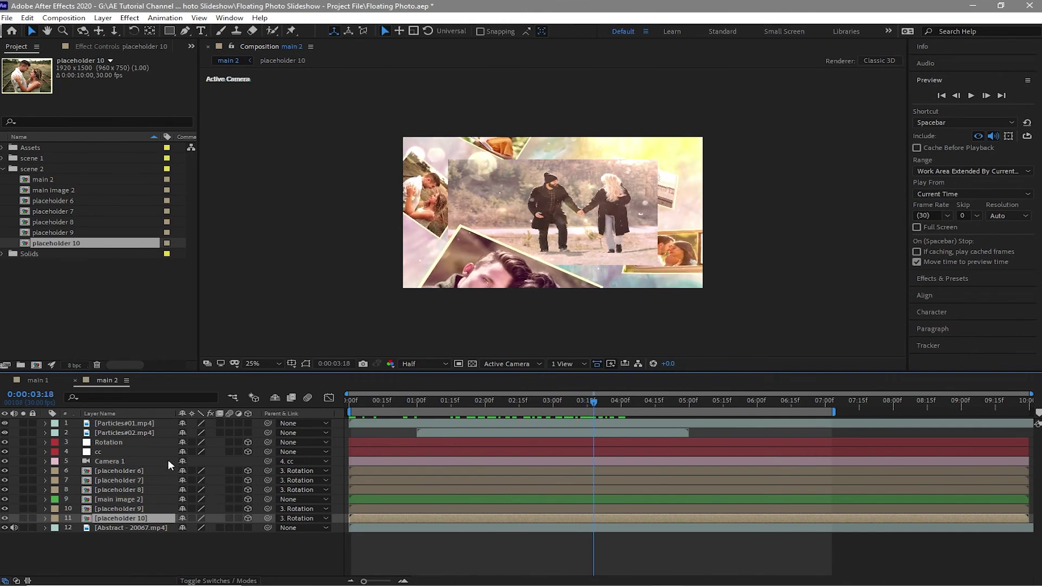
pyautogui.click(140, 451)
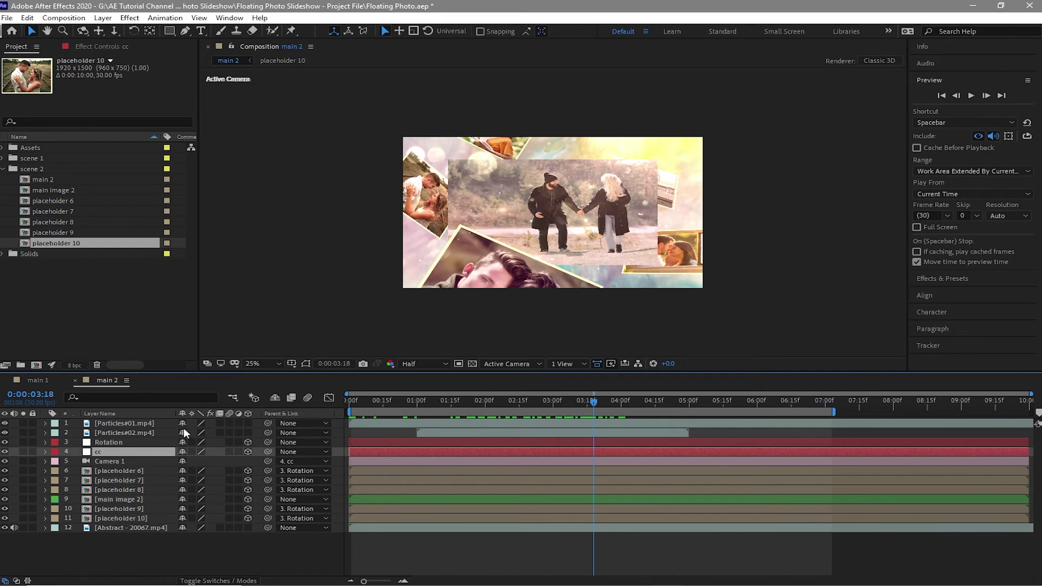
pyautogui.press('p')
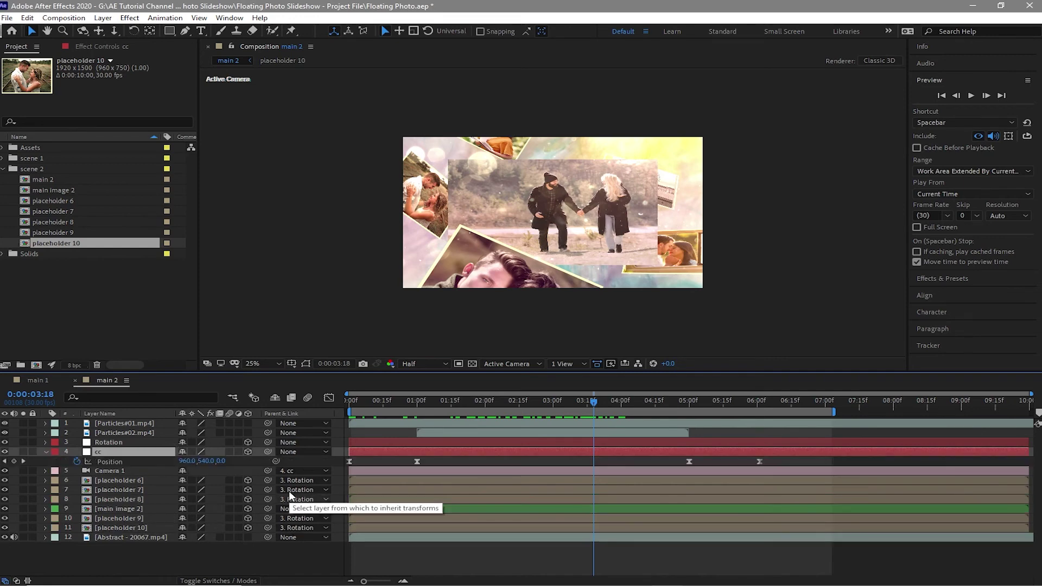
pyautogui.click(5, 460)
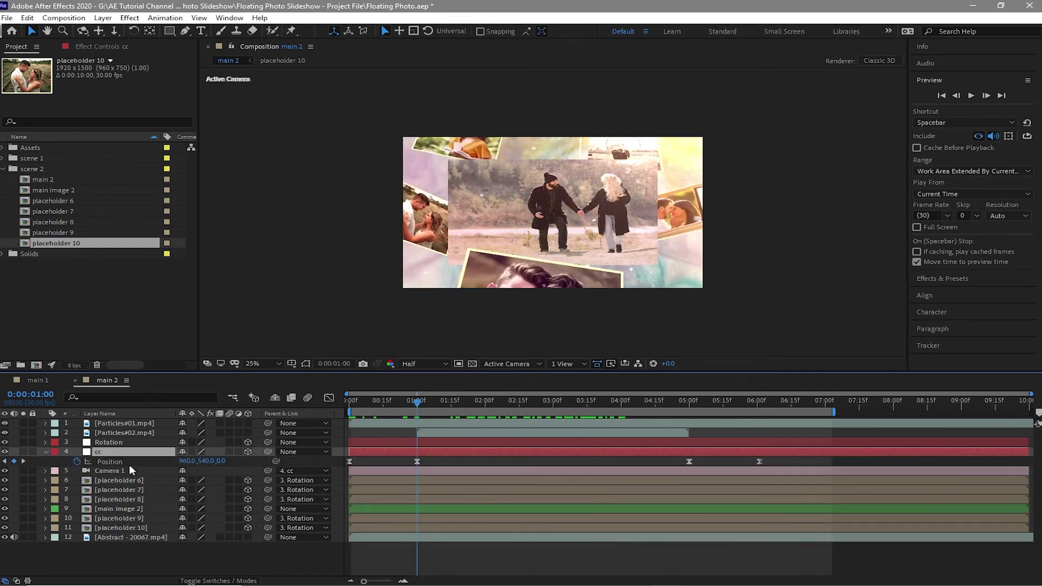
pyautogui.click(350, 462)
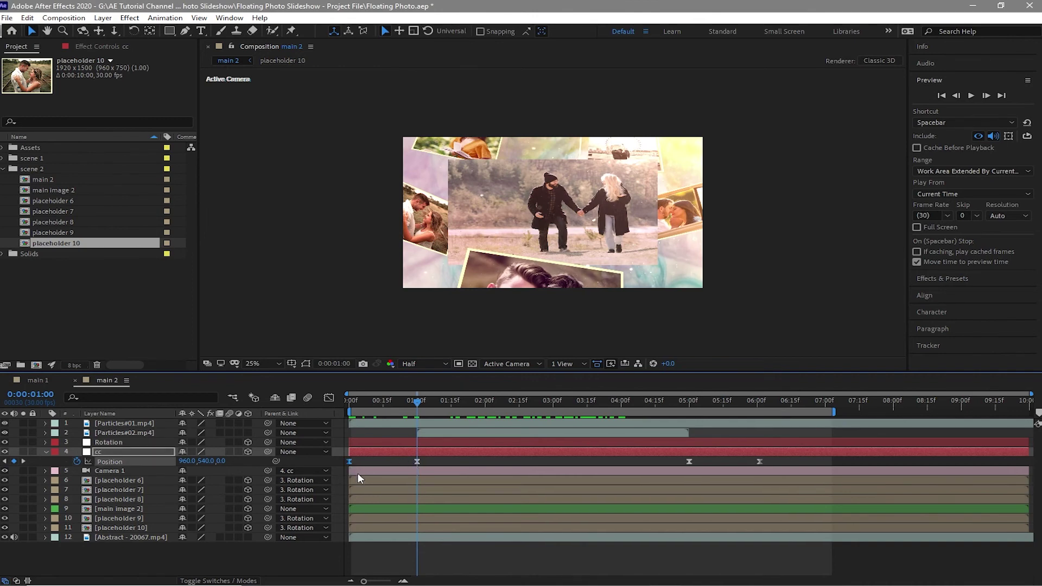
pyautogui.press('Delete')
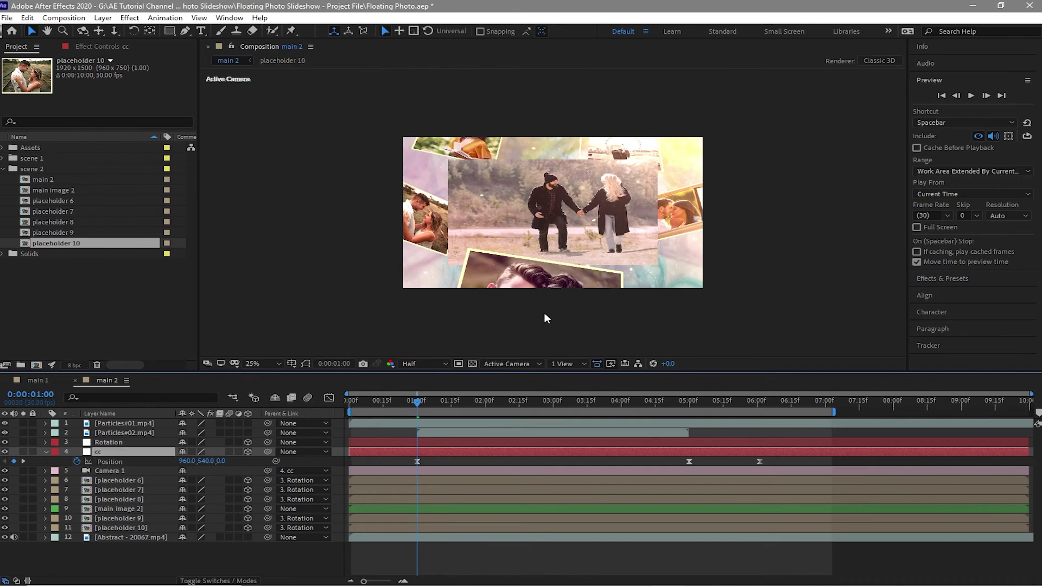
pyautogui.click(760, 461)
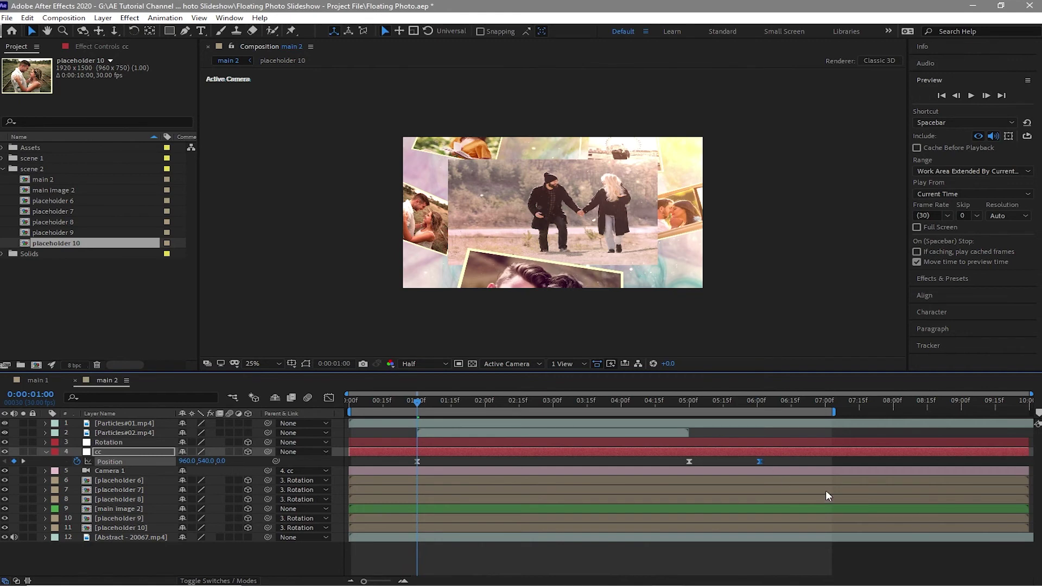
pyautogui.press('Delete')
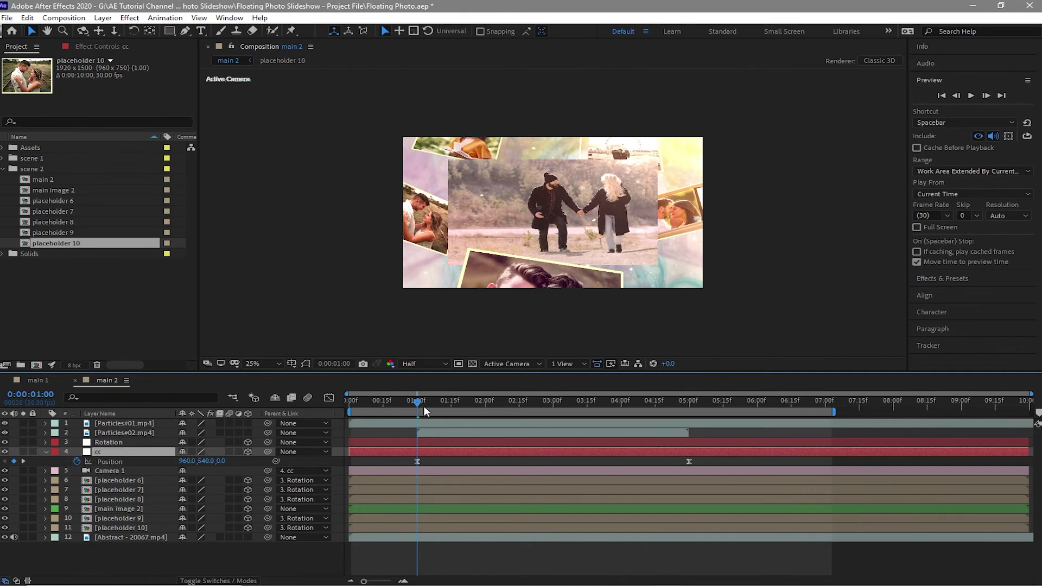
# - At 0:00:00:00, set the cc null's Z position to -5000 and its Y position to about -3031
pyautogui.moveTo(422, 408); pyautogui.dragTo(311, 407)
pyautogui.click(224, 461)
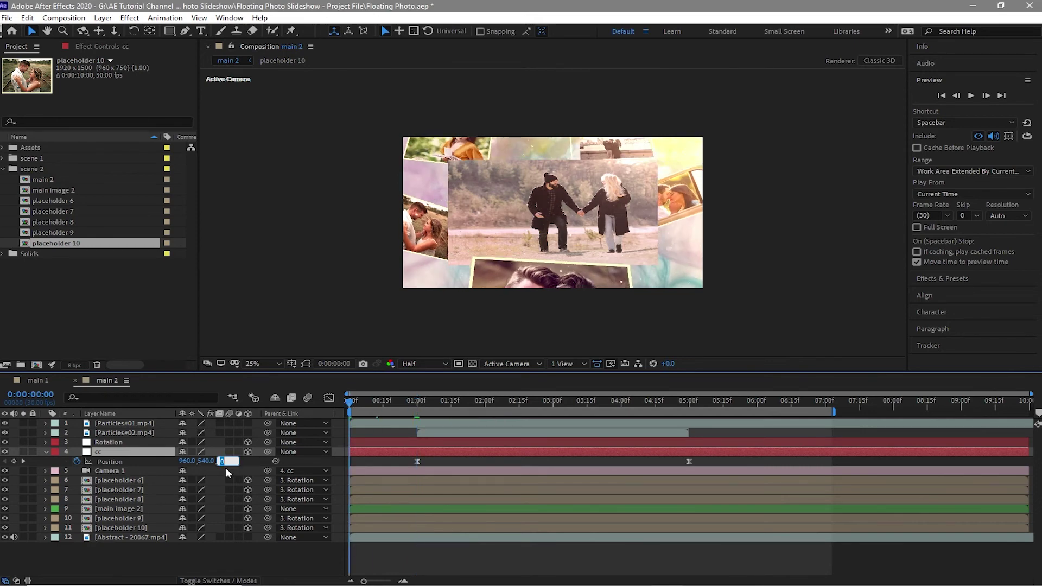
pyautogui.write('-5000')
pyautogui.press('Return')
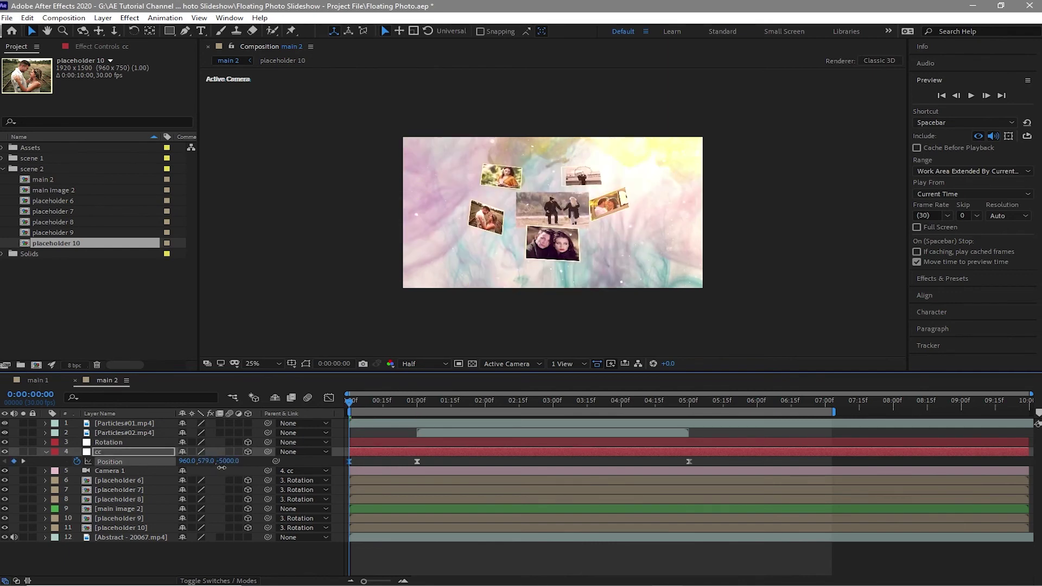
pyautogui.moveTo(207, 461)
pyautogui.mouseDown()
pyautogui.moveTo(146, 467)
pyautogui.moveTo(217, 461)
pyautogui.mouseUp()
pyautogui.moveTo(208, 461); pyautogui.dragTo(179, 461)
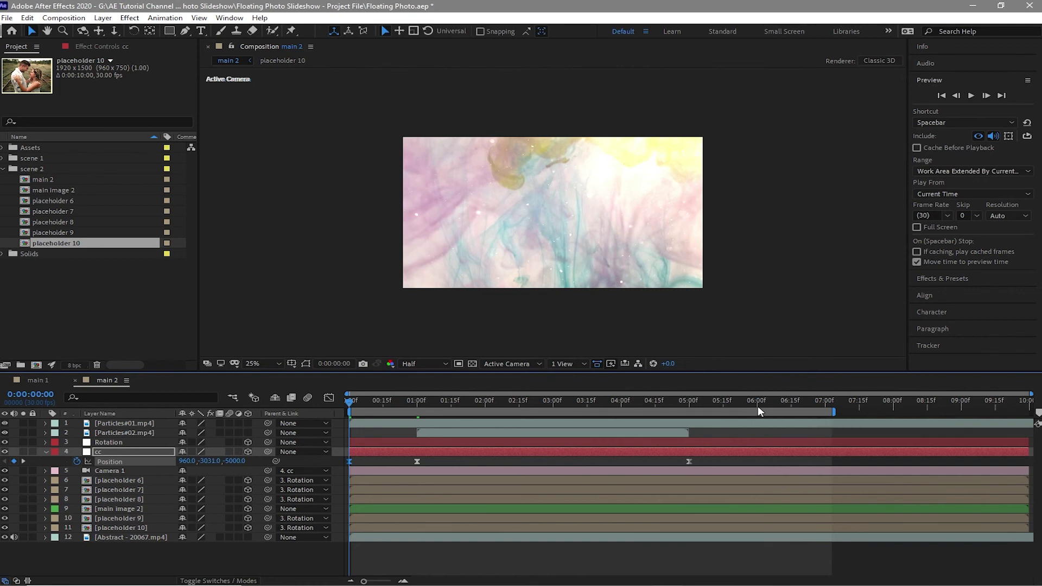
# - At 0:00:06:00, set the cc null's X position to about 4535 and preview main 2
pyautogui.click(758, 406)
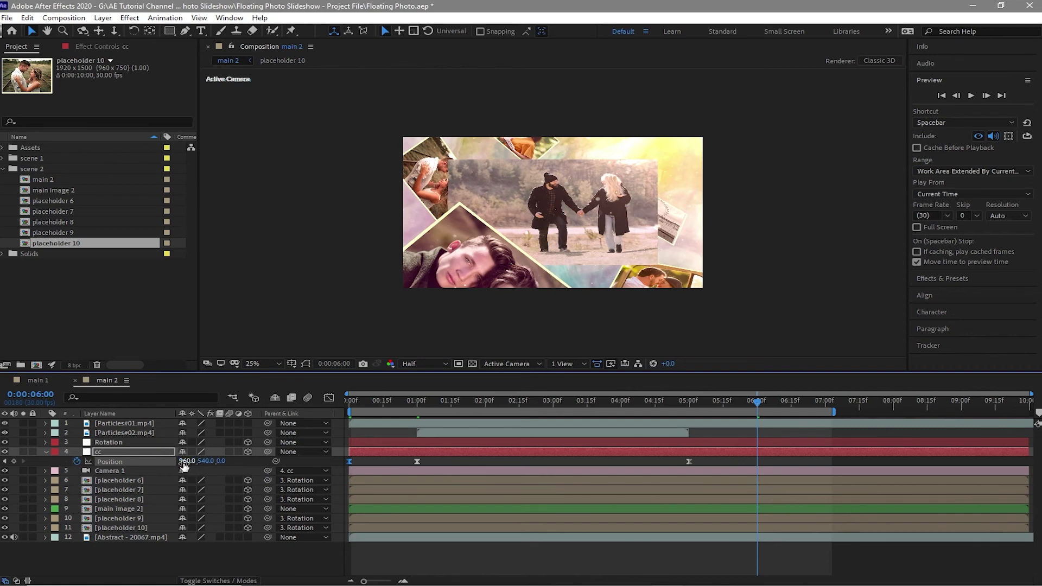
pyautogui.moveTo(184, 462); pyautogui.dragTo(634, 469)
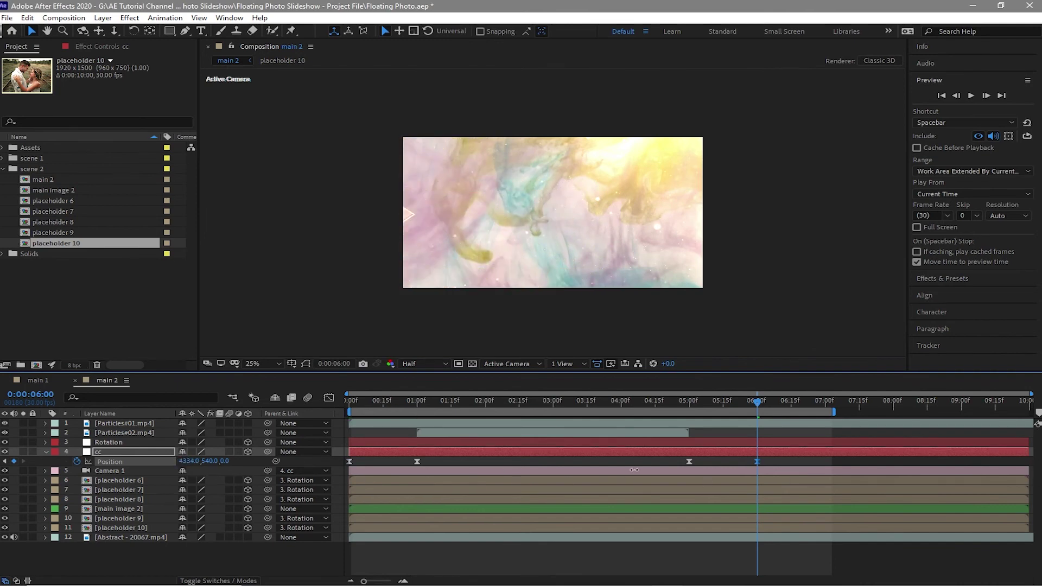
pyautogui.click(972, 97)
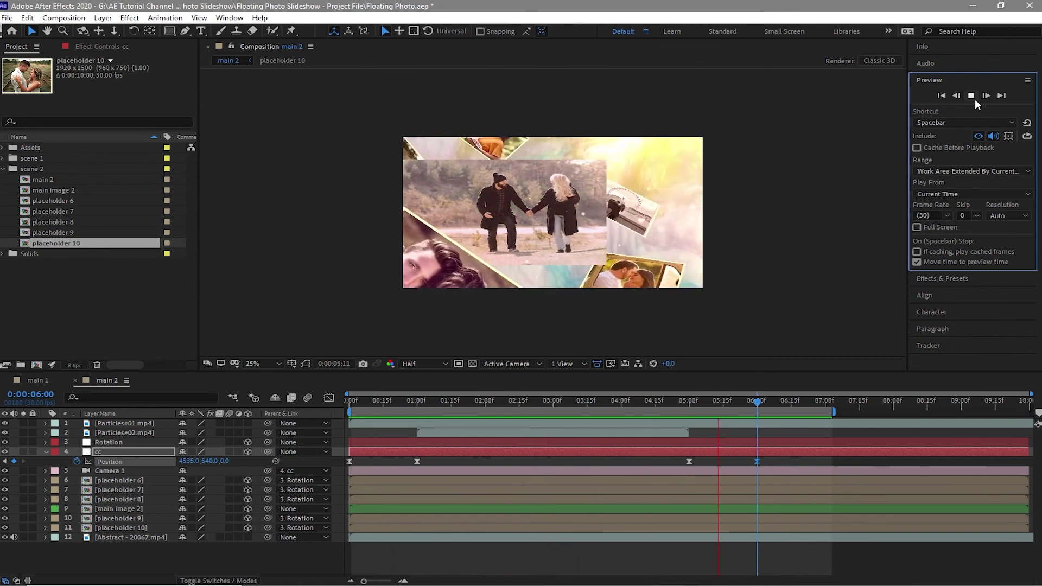
# - Add a text layer reading "Floating Photo" to main 1, just above the abstract background video
pyautogui.hotkey('ctrl', 't')
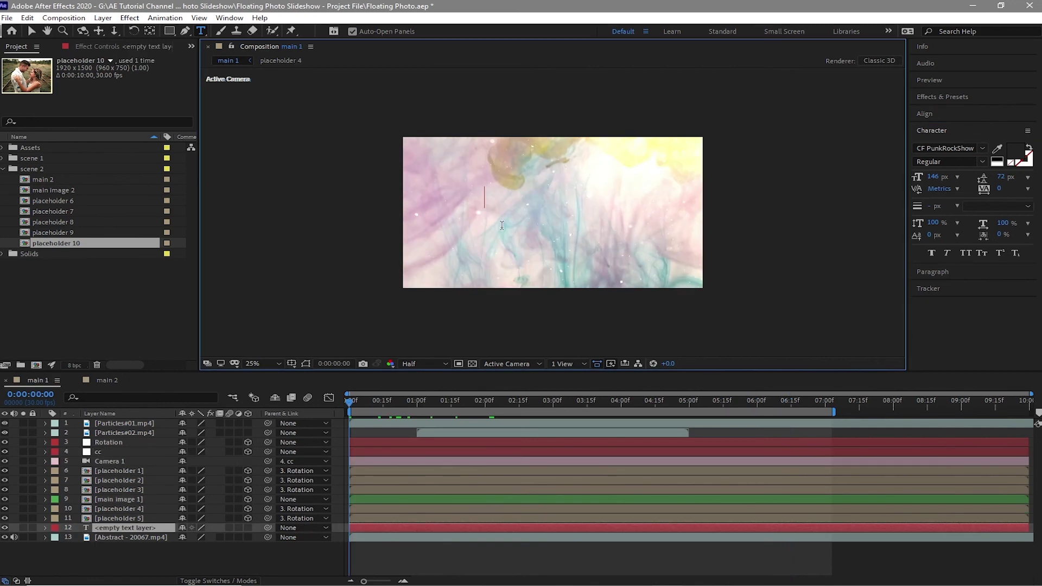
pyautogui.write('Flot')
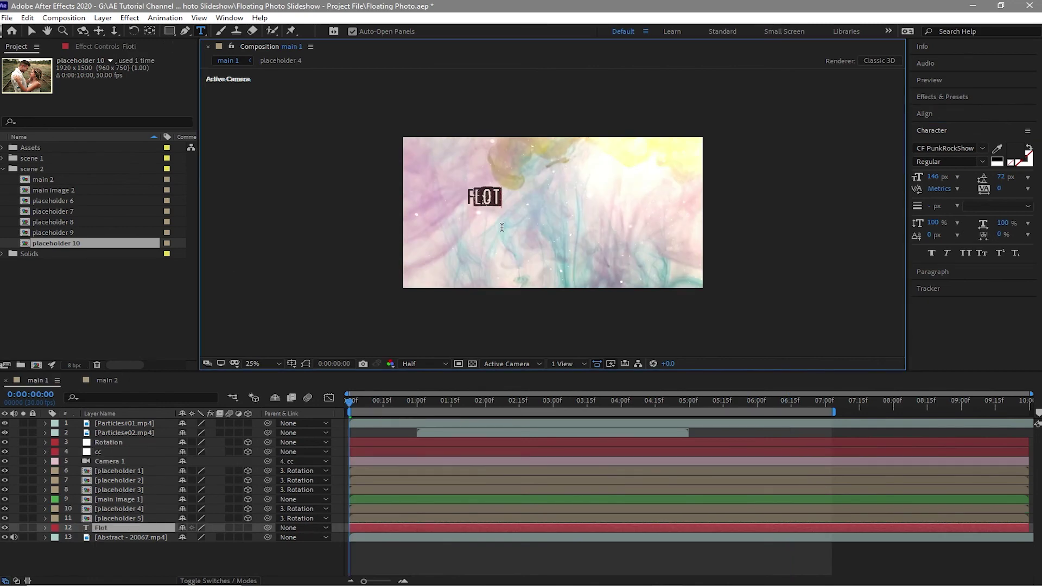
pyautogui.write('ing Photo')
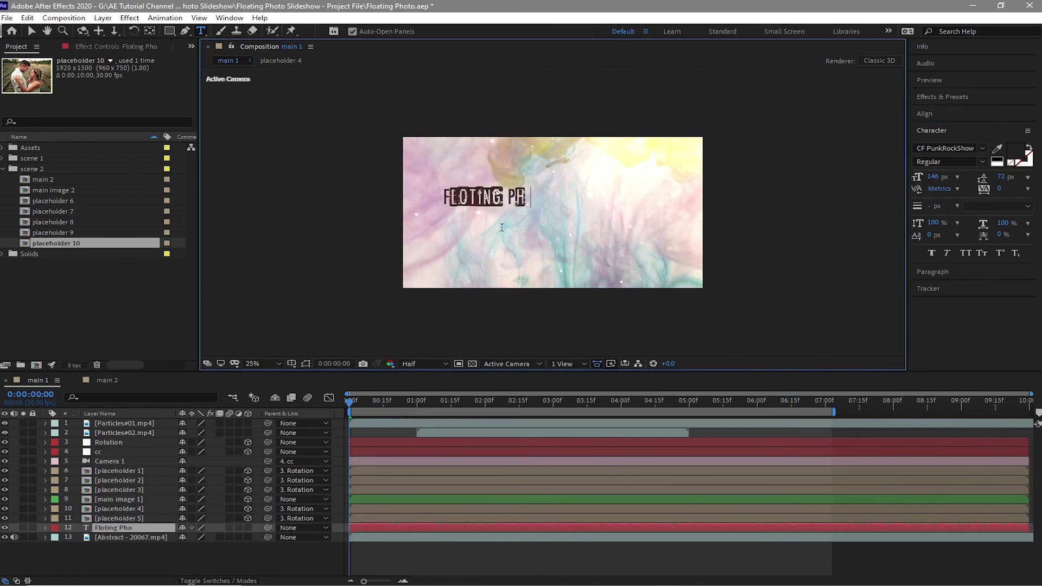
pyautogui.click(451, 198)
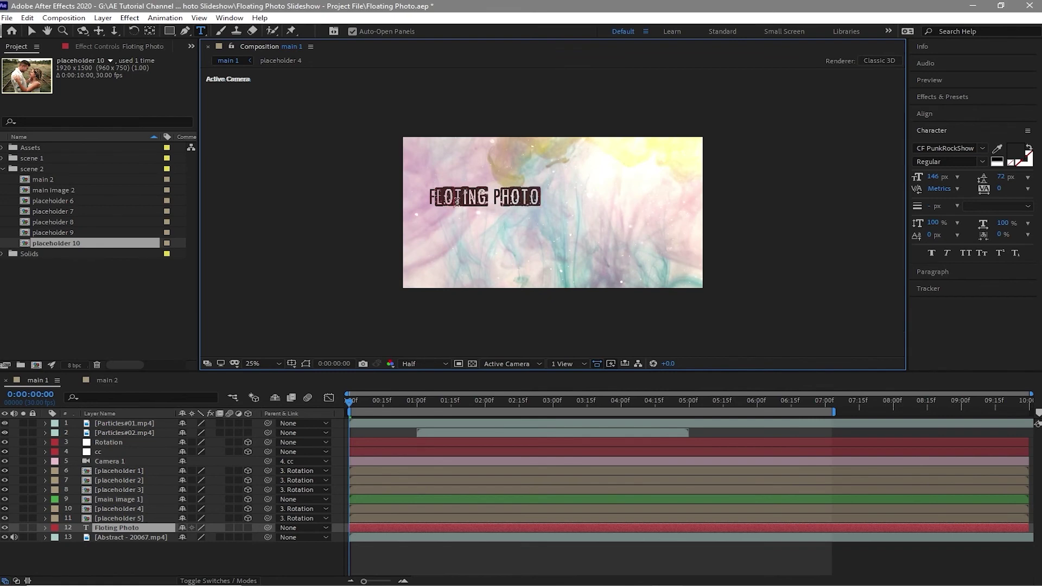
pyautogui.write('a')
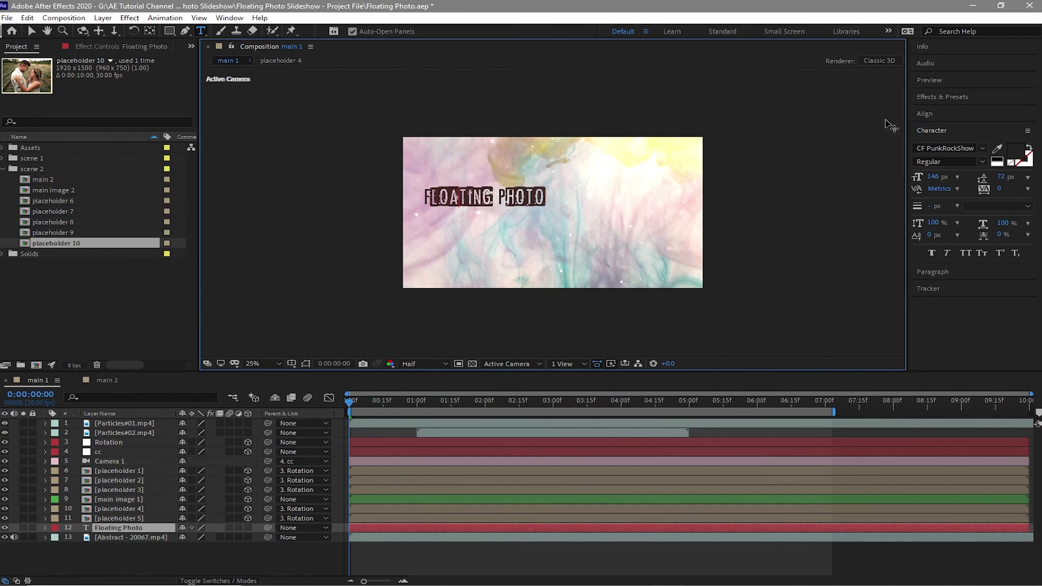
# - Center the Floating Photo text horizontally and vertically in the composition
pyautogui.click(924, 113)
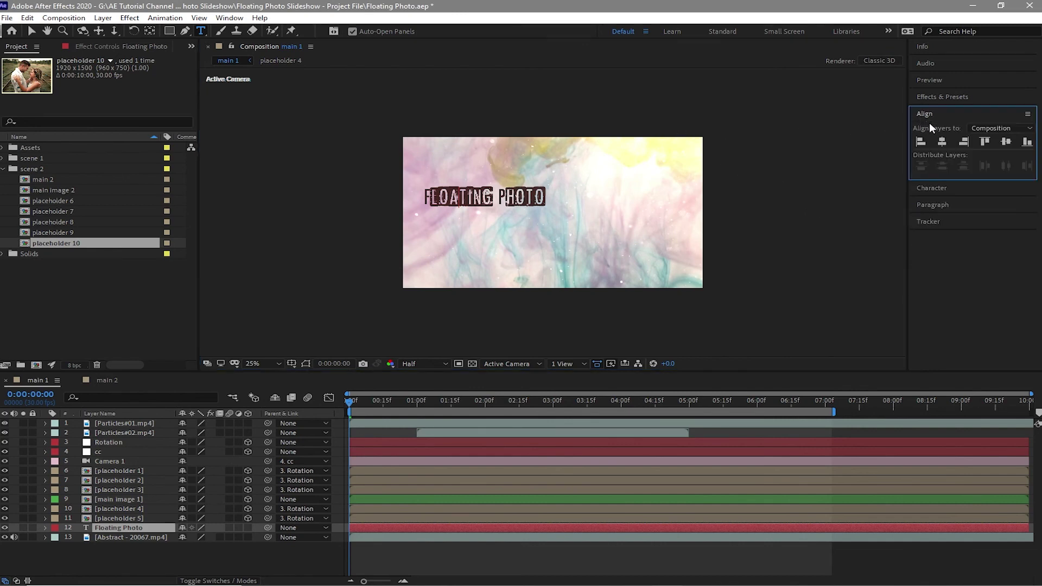
pyautogui.click(942, 142)
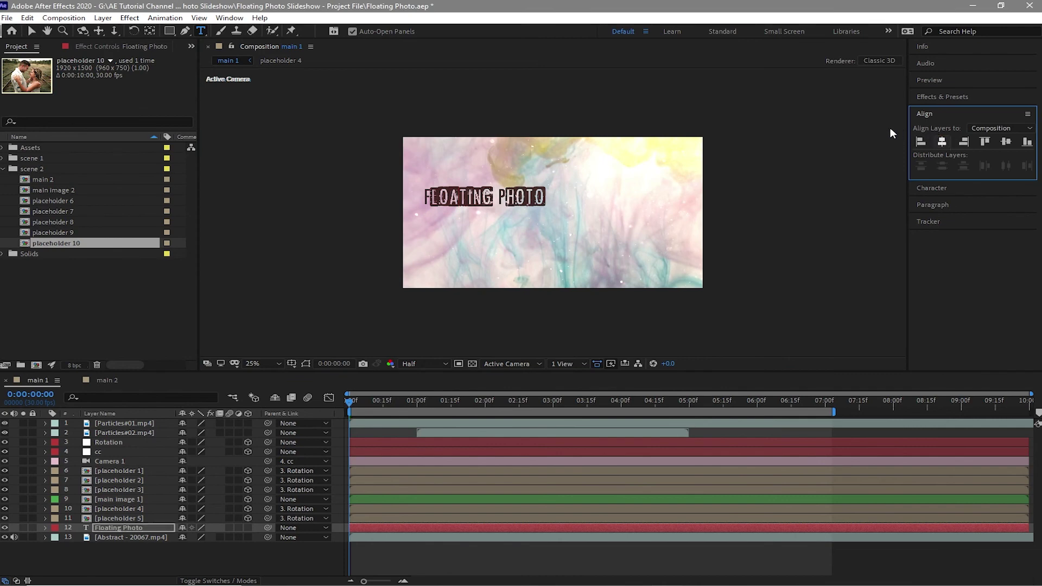
pyautogui.click(1007, 142)
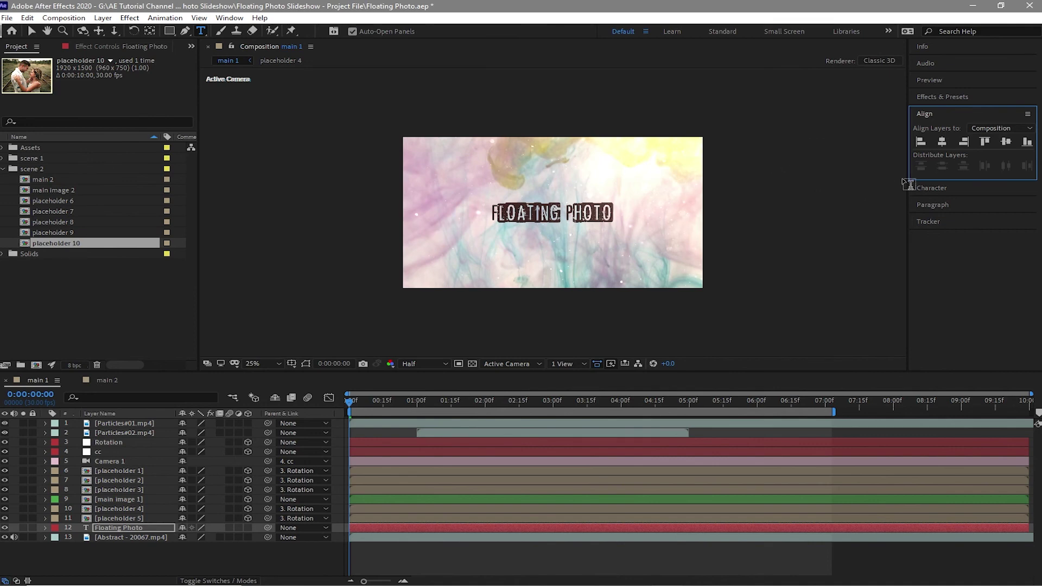
# - Set the fill color of the Floating Photo text to dark gray 302E2E
pyautogui.click(943, 188)
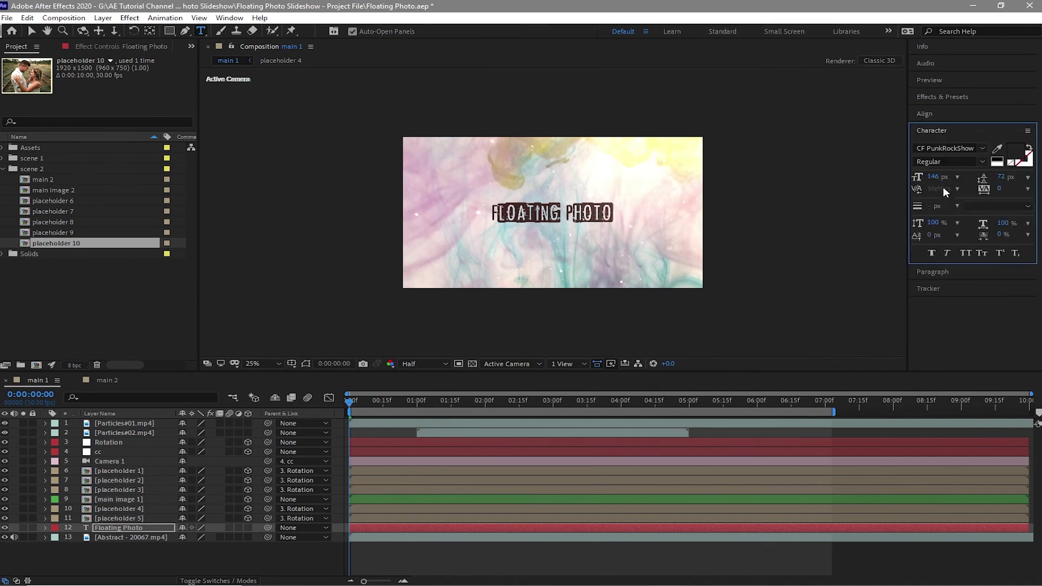
pyautogui.click(997, 148)
pyautogui.press('Escape')
pyautogui.click(1014, 151)
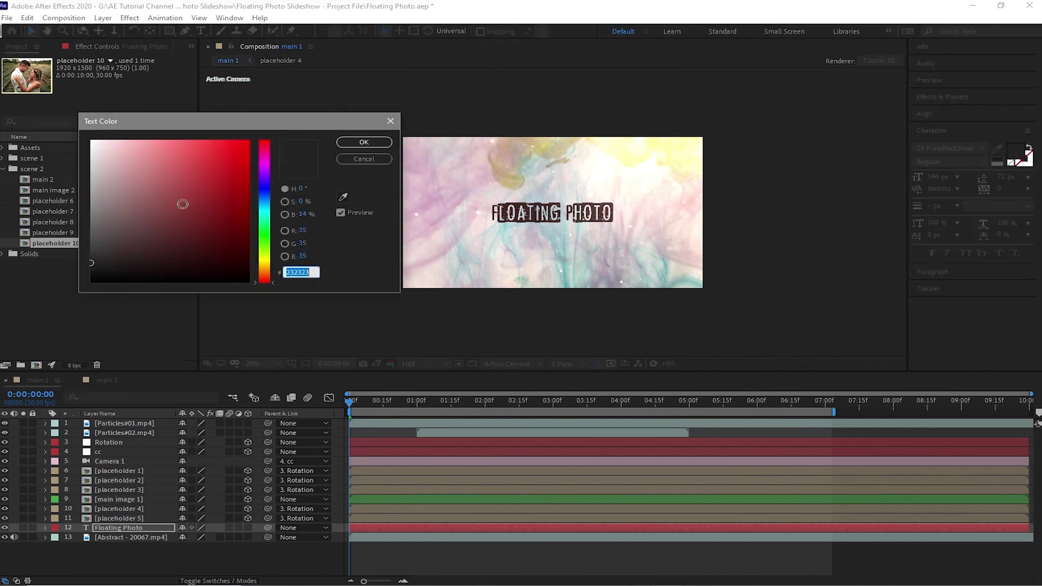
pyautogui.click(97, 255)
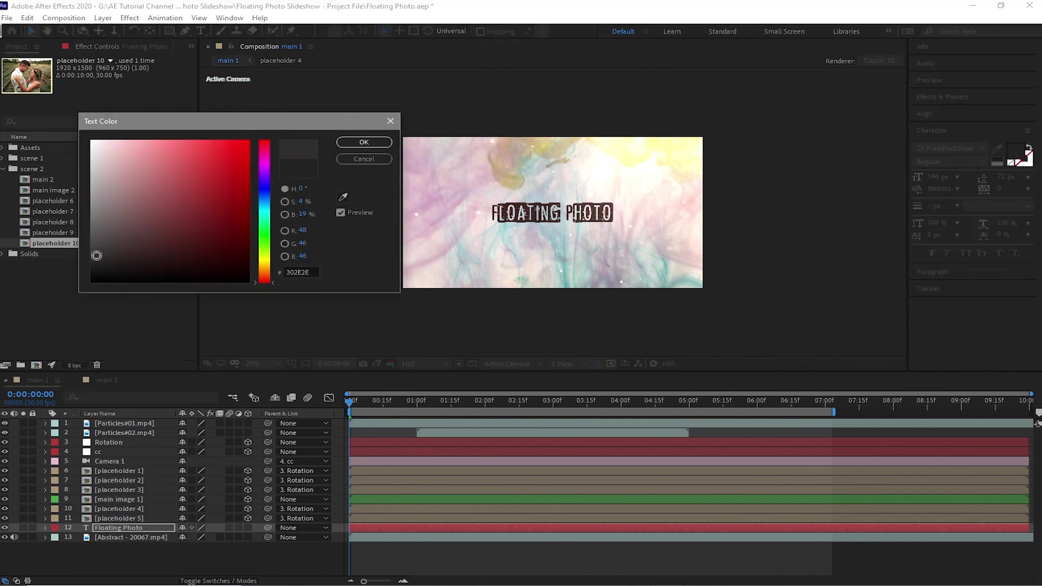
pyautogui.click(365, 143)
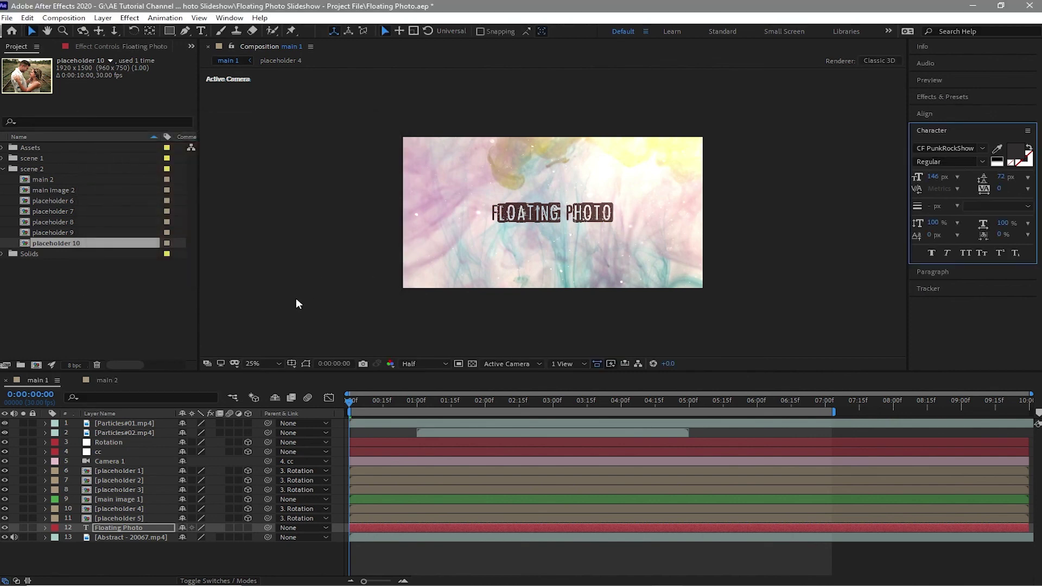
# - Create a new composition named Final
pyautogui.click(64, 23)
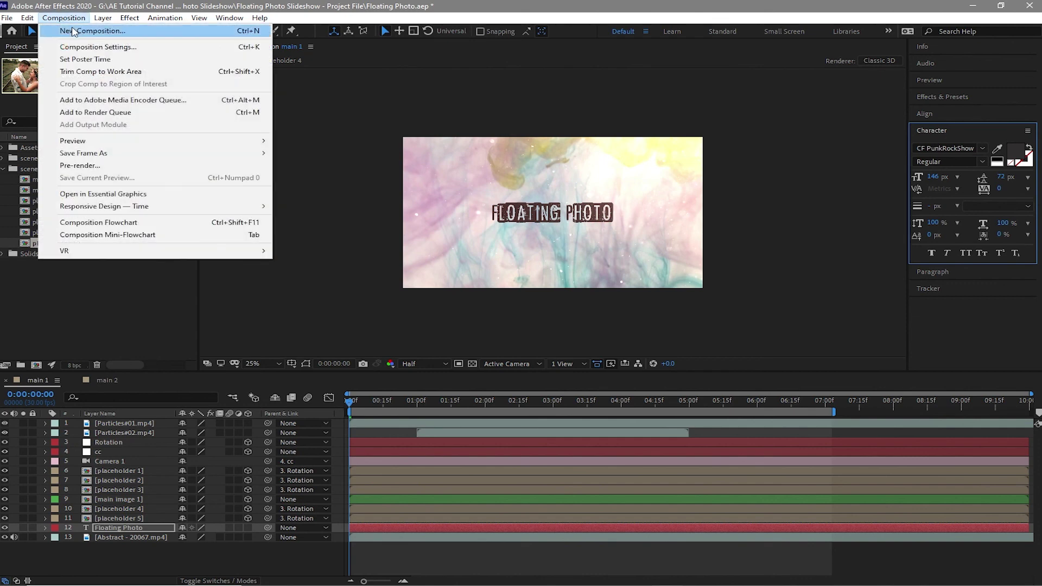
pyautogui.click(84, 32)
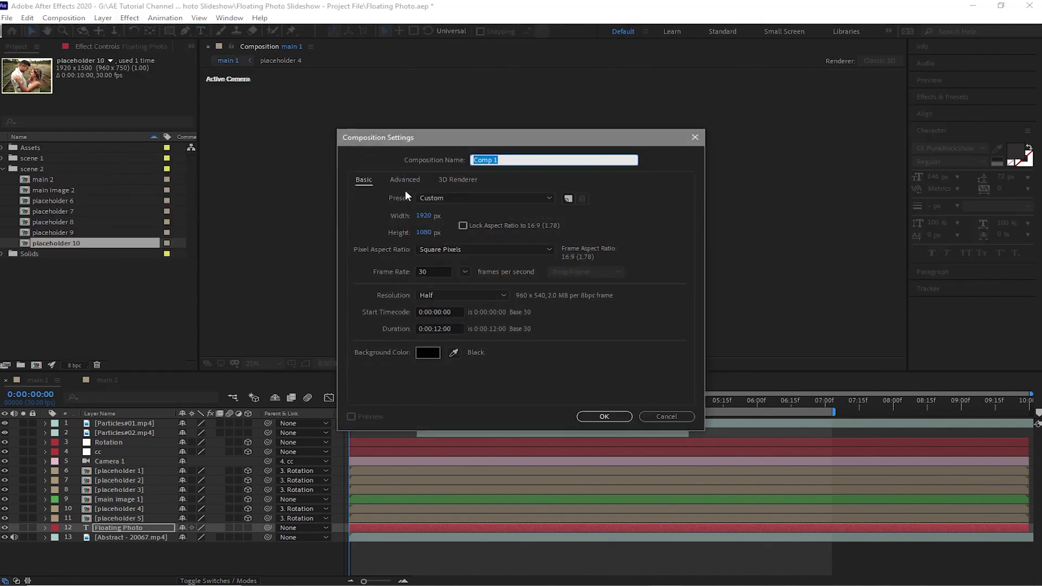
pyautogui.write('Final')
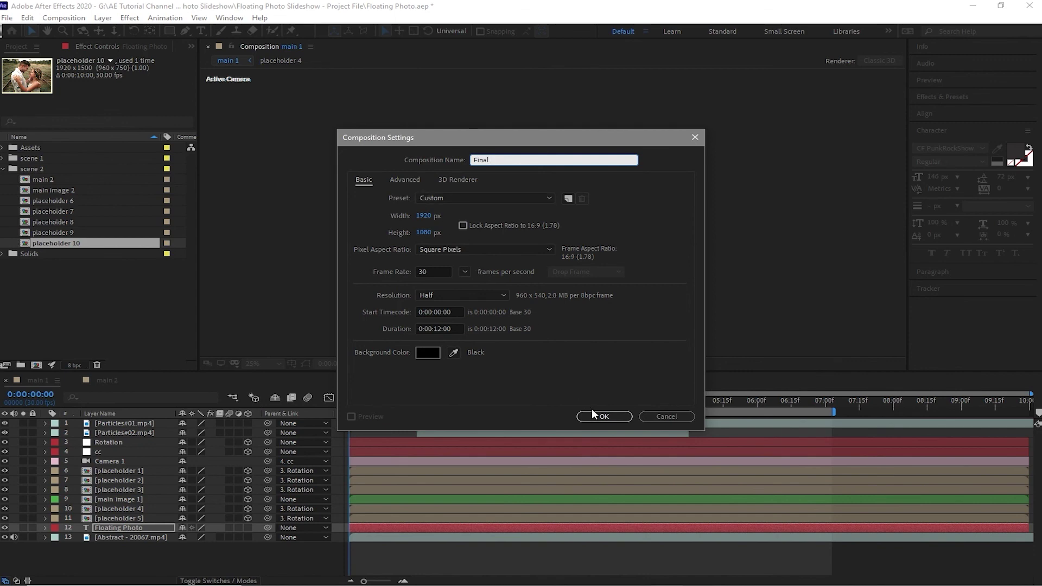
pyautogui.click(603, 417)
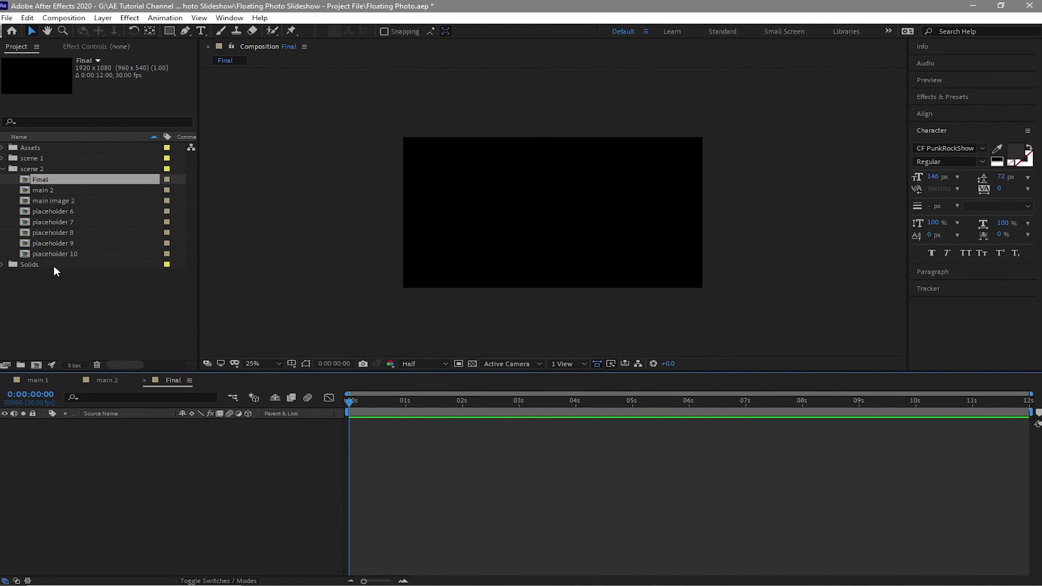
# - Add the main 2 and main 1 compositions to the Final timeline, with main 1 above main 2
pyautogui.moveTo(34, 191); pyautogui.dragTo(41, 423)
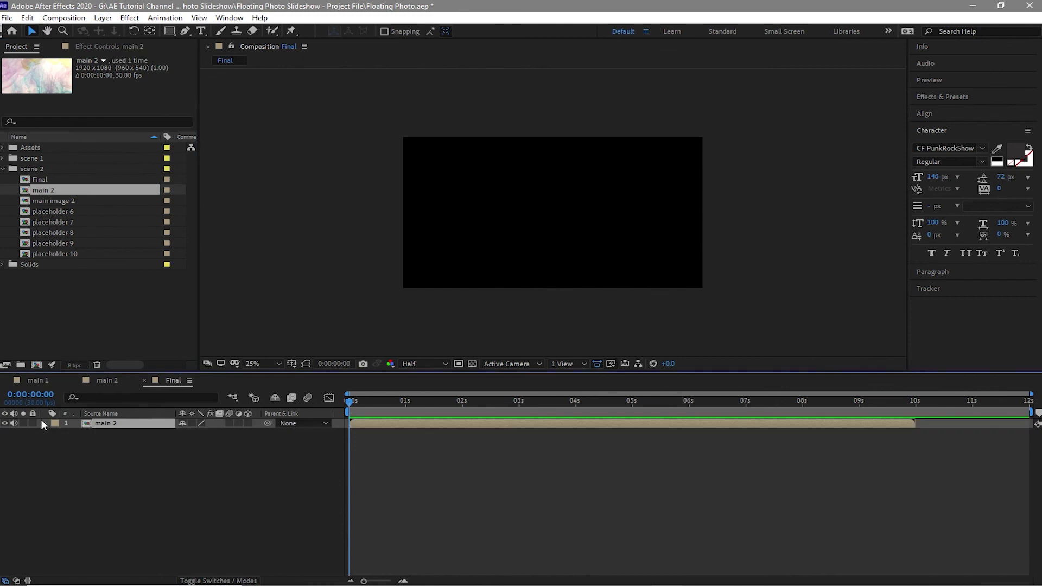
pyautogui.click(4, 159)
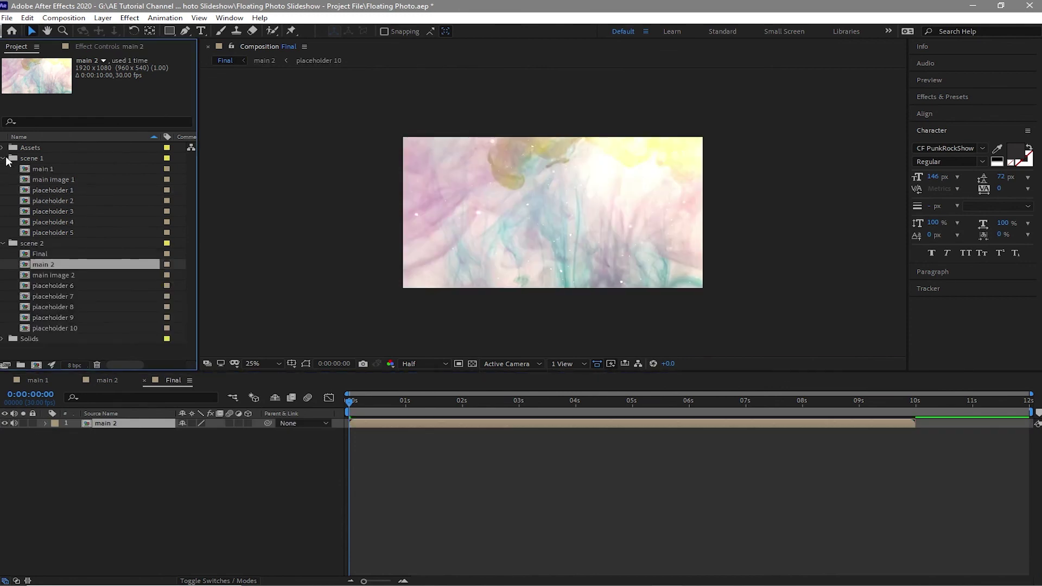
pyautogui.click(86, 170)
pyautogui.keyDown('ctrl'); pyautogui.click(54, 307); pyautogui.keyUp('ctrl')
pyautogui.keyDown('ctrl'); pyautogui.keyDown('shift'); pyautogui.click(56, 329); pyautogui.keyUp('shift'); pyautogui.keyUp('ctrl')
pyautogui.moveTo(85, 339); pyautogui.dragTo(95, 420)
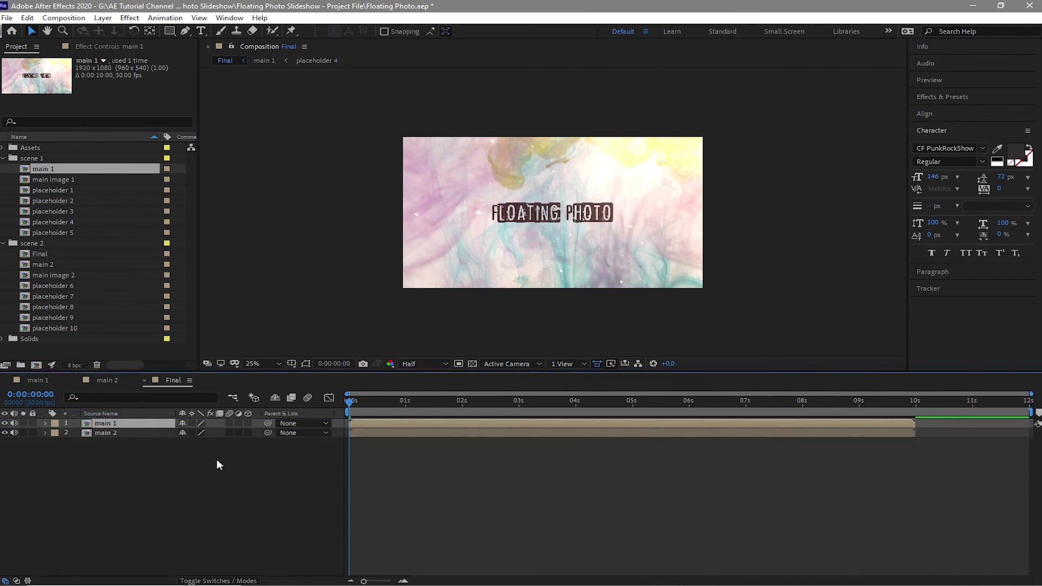
# - Split the main 1 layer at 0:00:06:01 and delete the part after the split
pyautogui.click(691, 400)
pyautogui.hotkey('ctrl', '3')
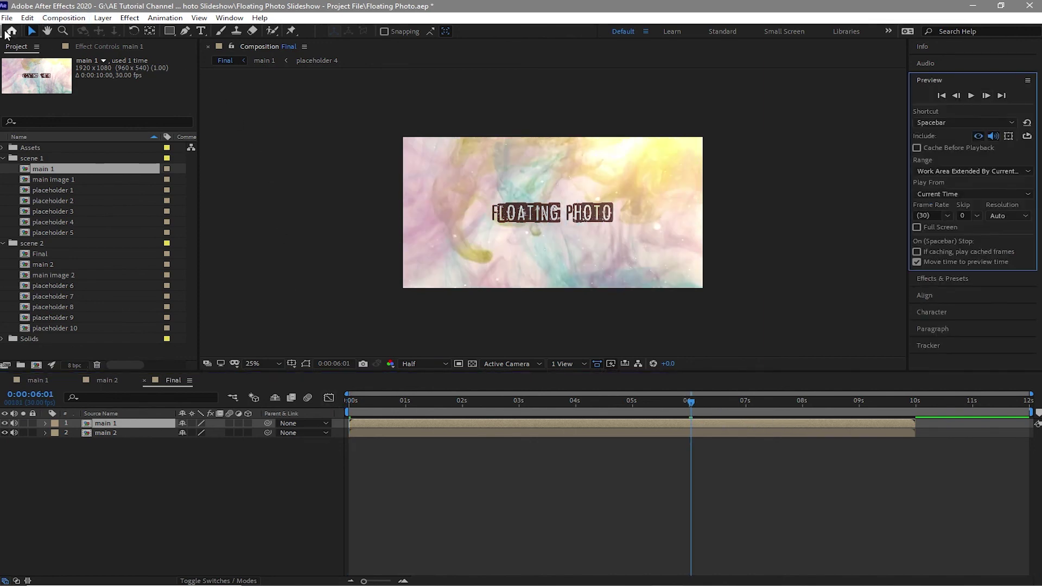
pyautogui.hotkey('ctrl', 'shift', 'd')
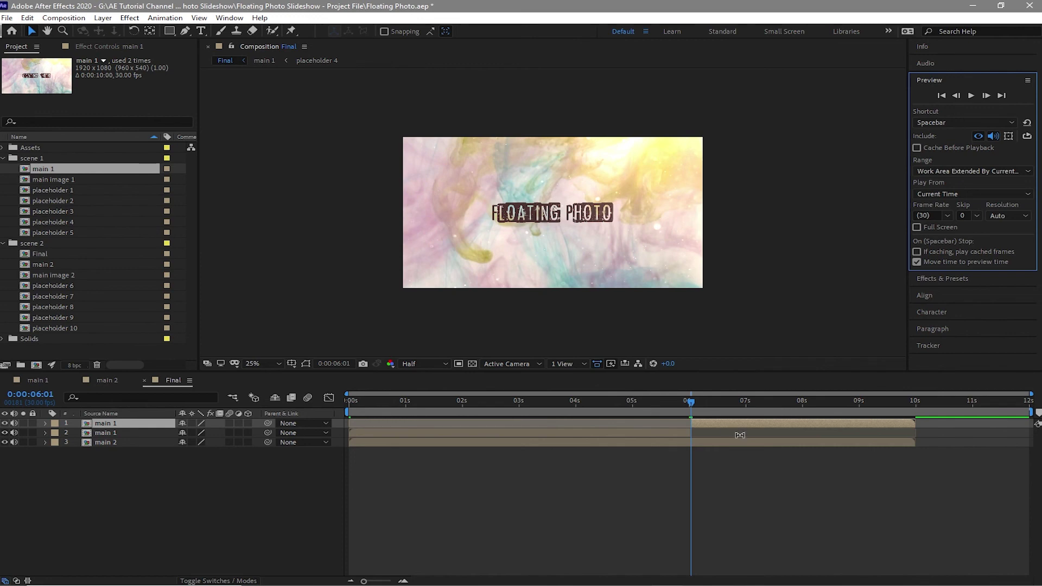
pyautogui.press('Delete')
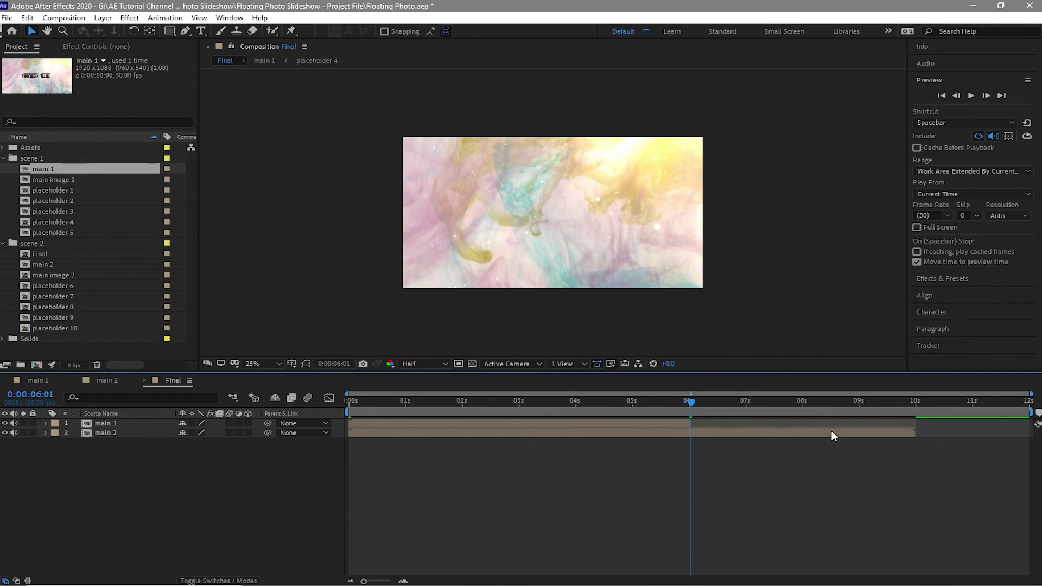
# - Move the start of the main 2 layer to 0:00:06:01 and preview Final from the beginning
pyautogui.click(830, 433)
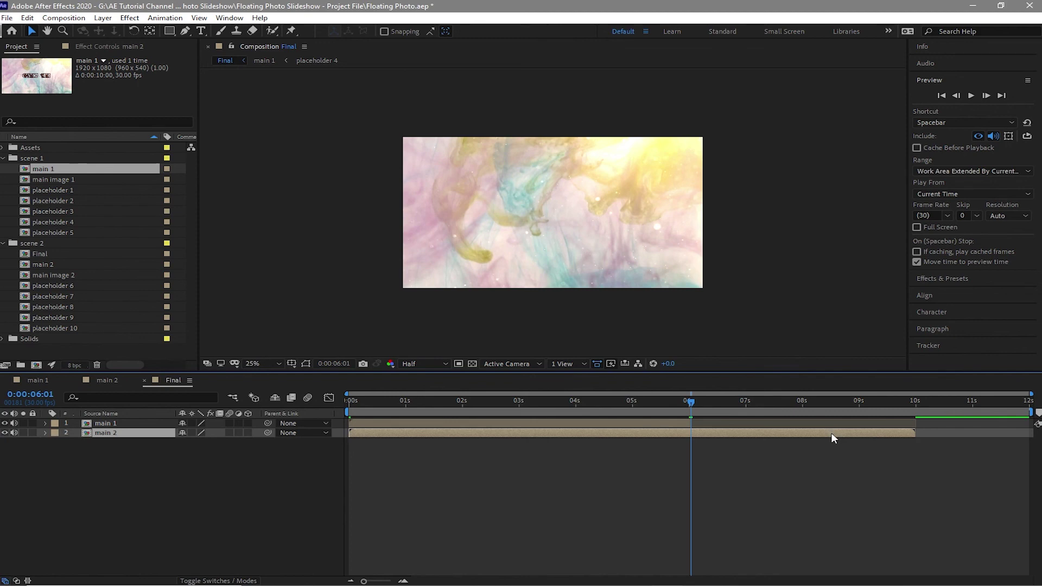
pyautogui.press('[')
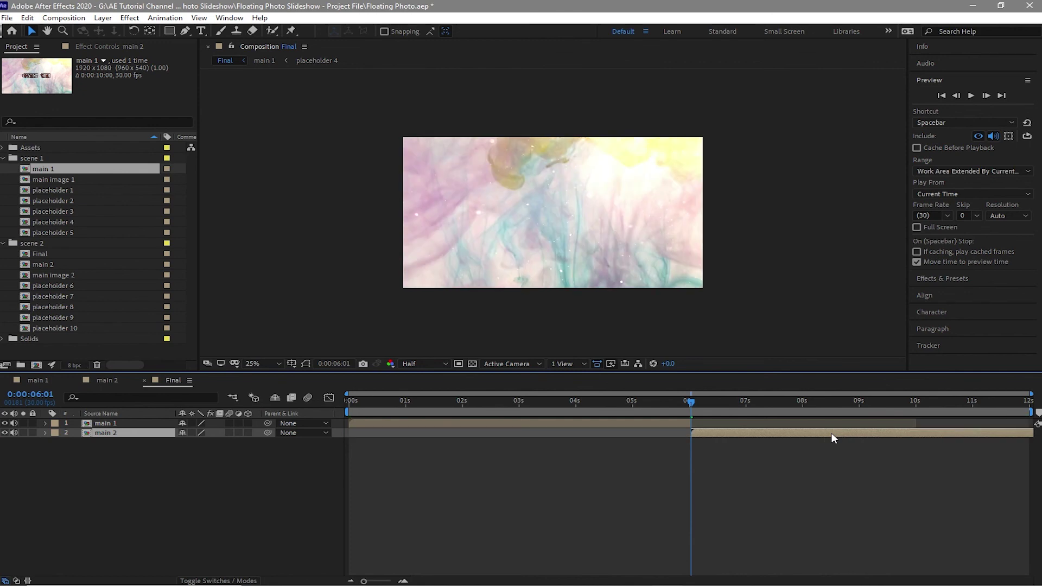
pyautogui.press('Home')
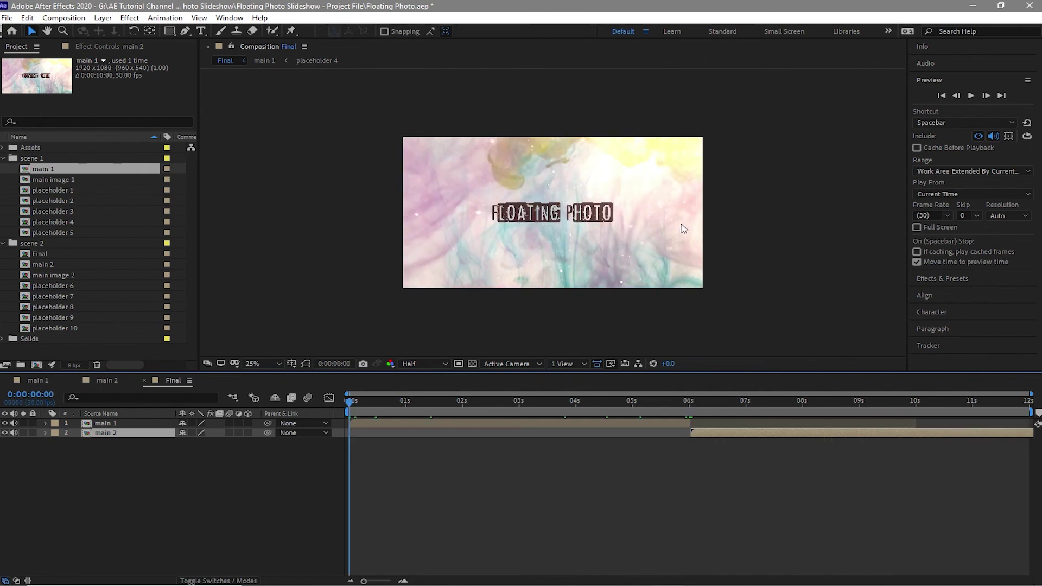
pyautogui.click(971, 95)
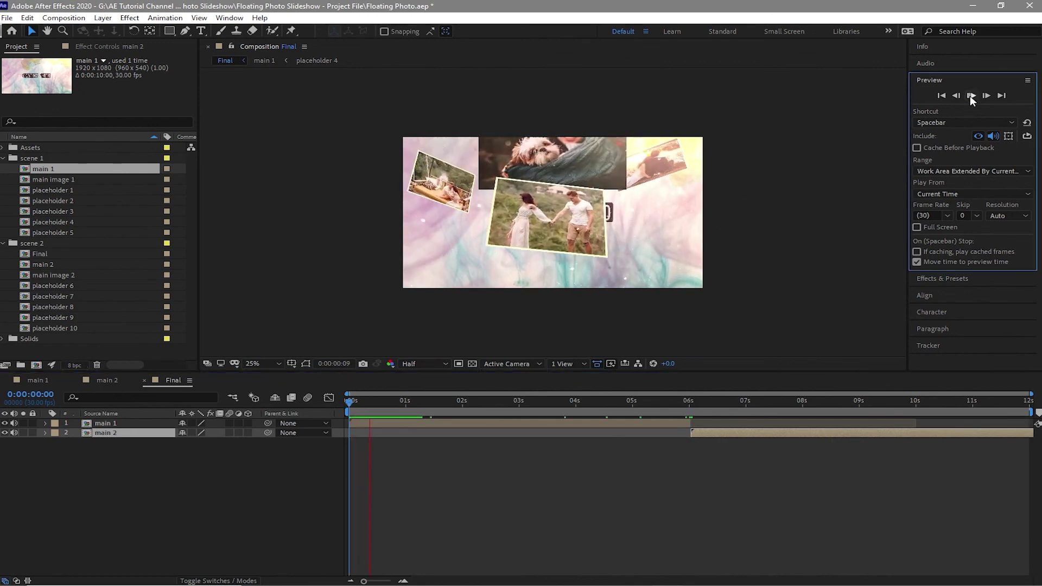